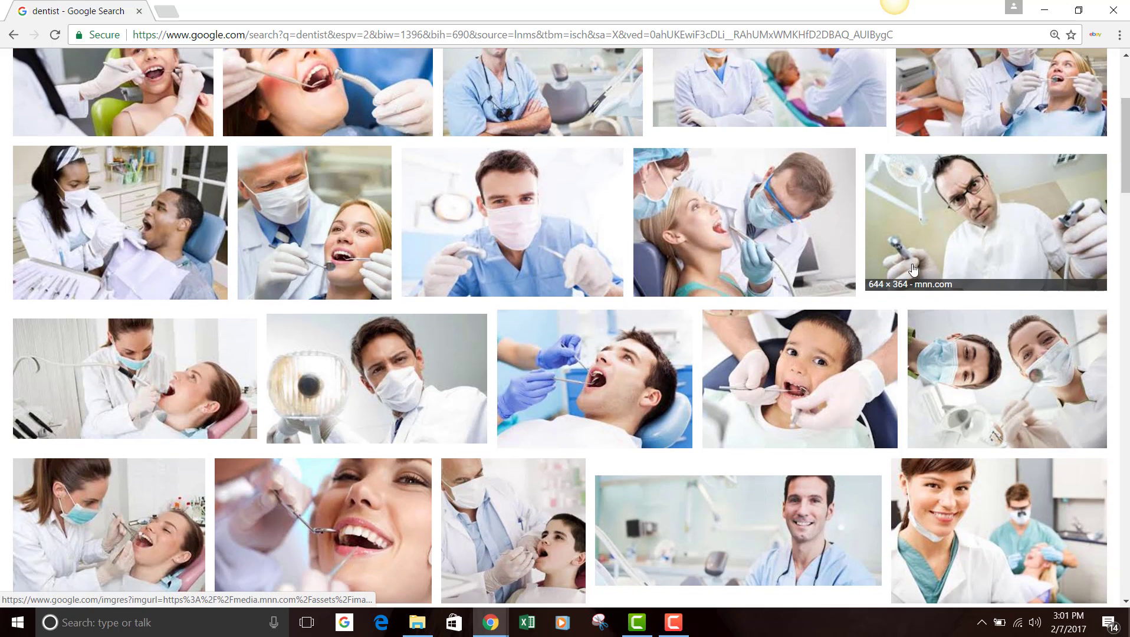
# Copy the enlarged Google Images picture of the dentist in glasses holding dental drills in both hands.
pyautogui.click(877, 239)
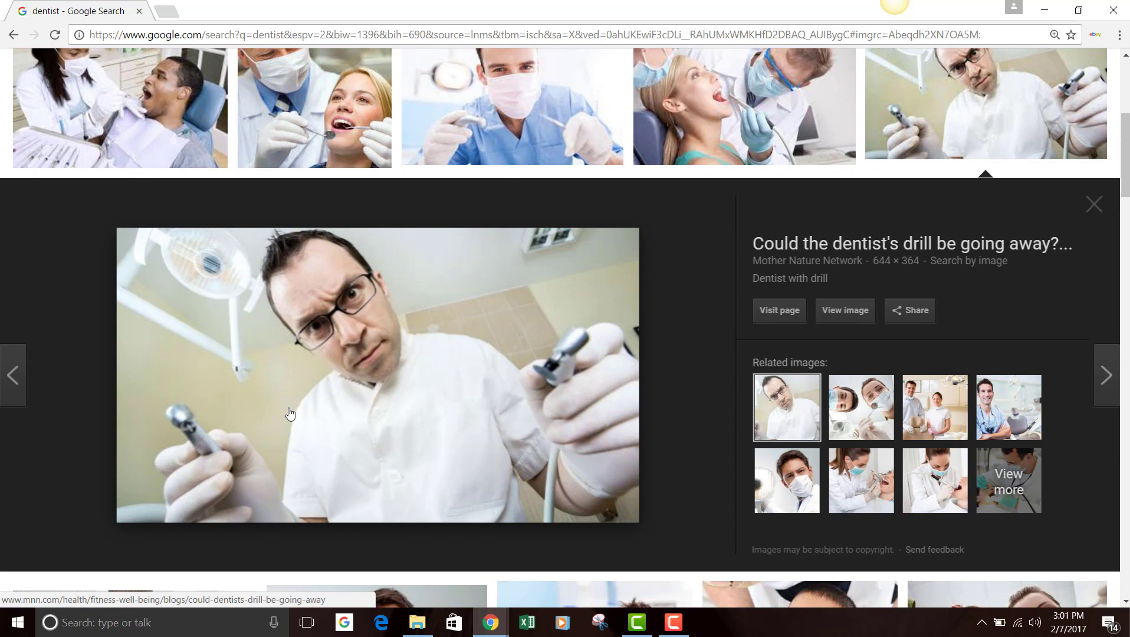
pyautogui.rightClick(290, 401)
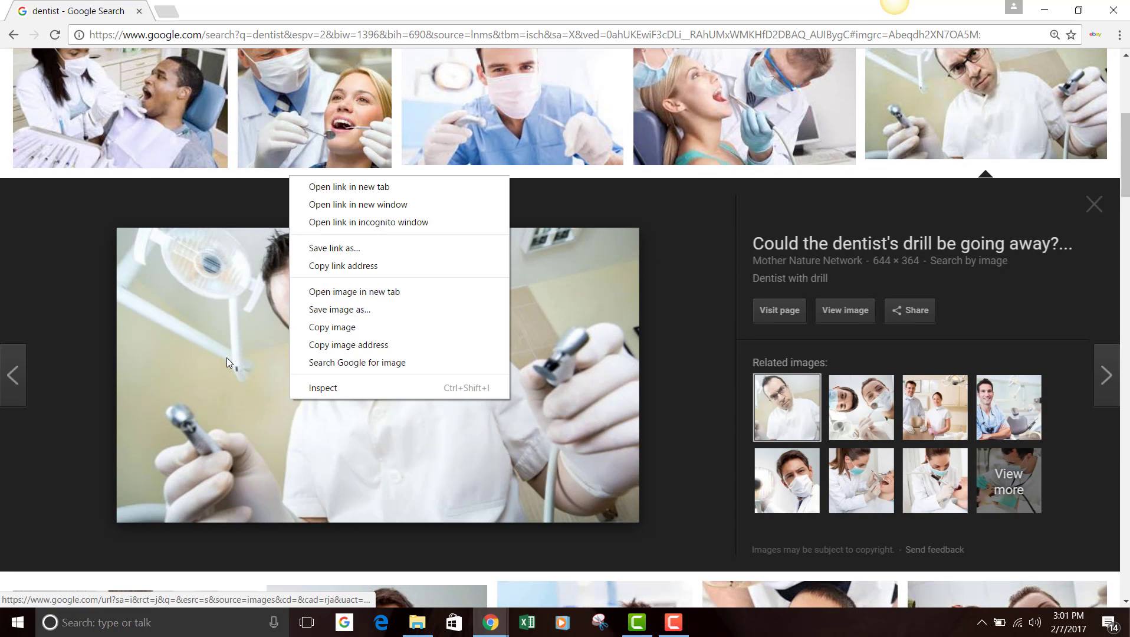
pyautogui.click(328, 328)
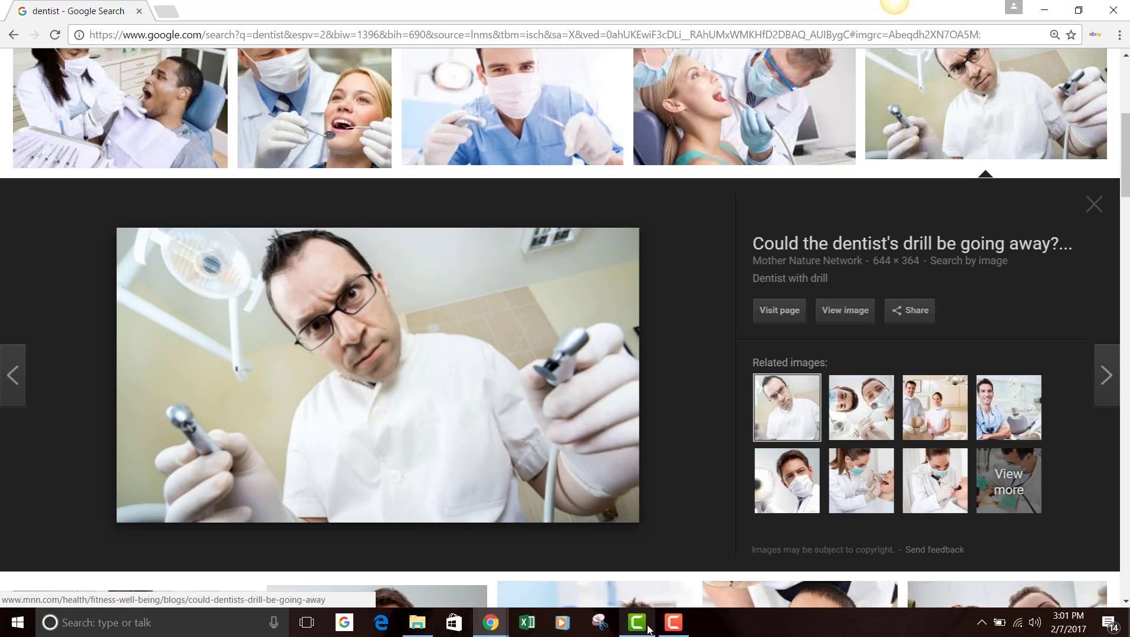
# Switch to the Google Slides presentation and paste the copied dentist picture onto the Medical Detectives slide.
pyautogui.moveTo(497, 611)
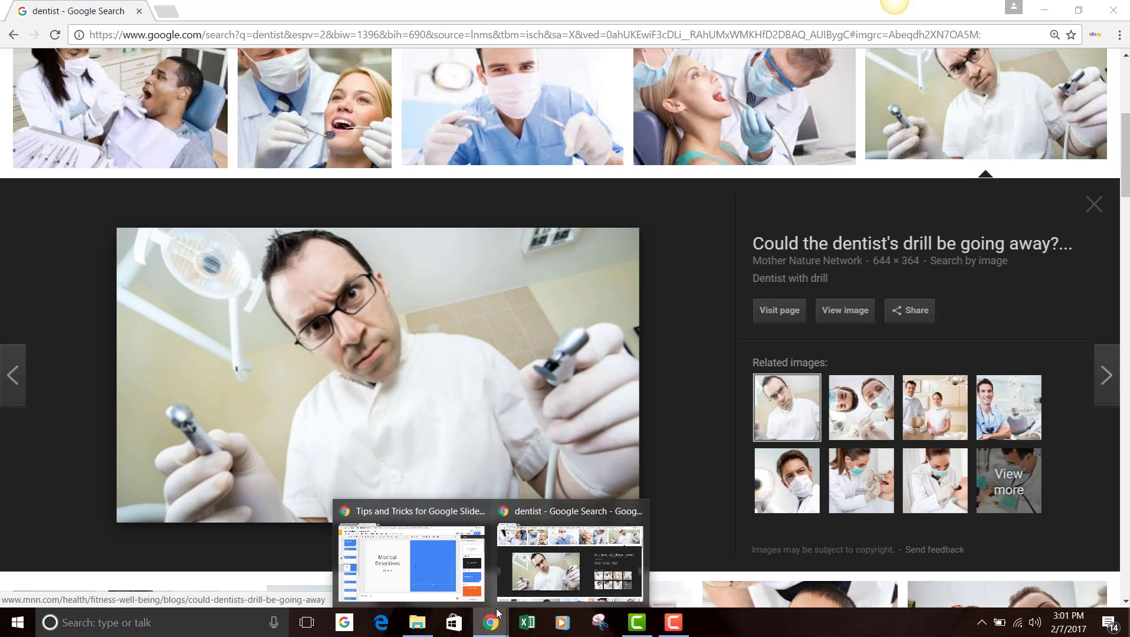
pyautogui.click(394, 566)
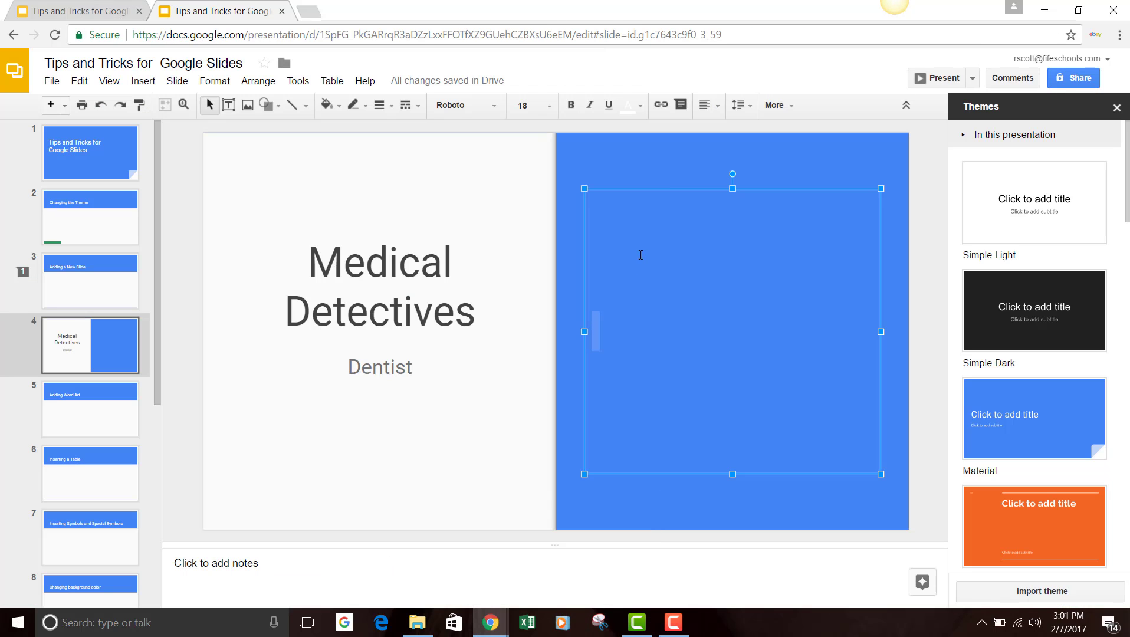
pyautogui.rightClick(639, 206)
pyautogui.click(673, 260)
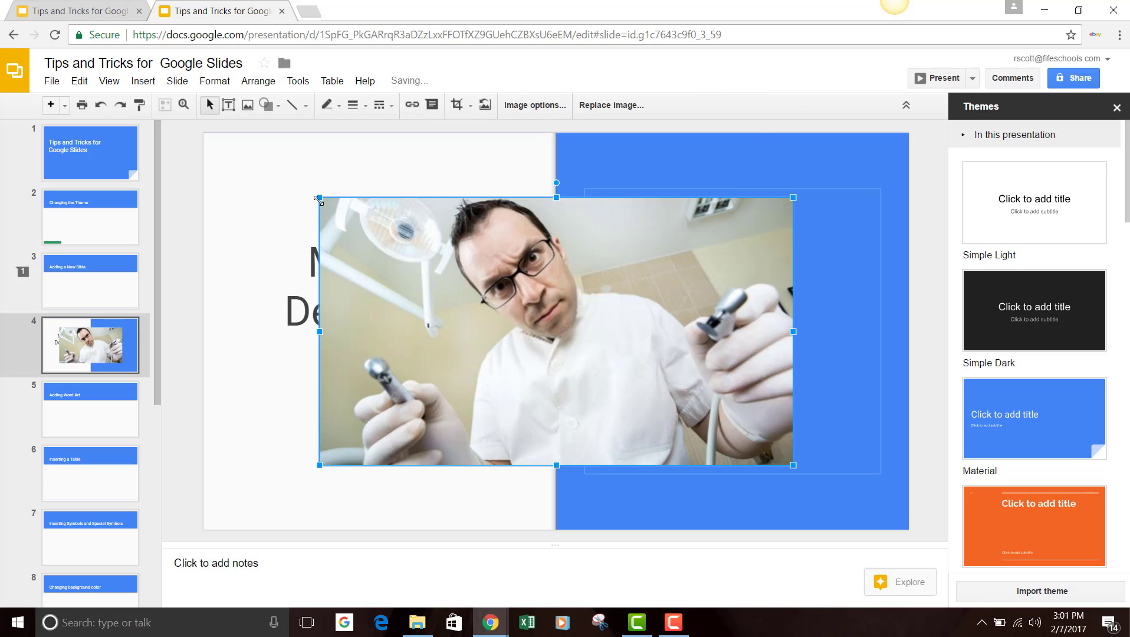
# Resize the dentist picture and position it over the placeholder in the slide's blue half.
pyautogui.moveTo(319, 201); pyautogui.dragTo(459, 277)
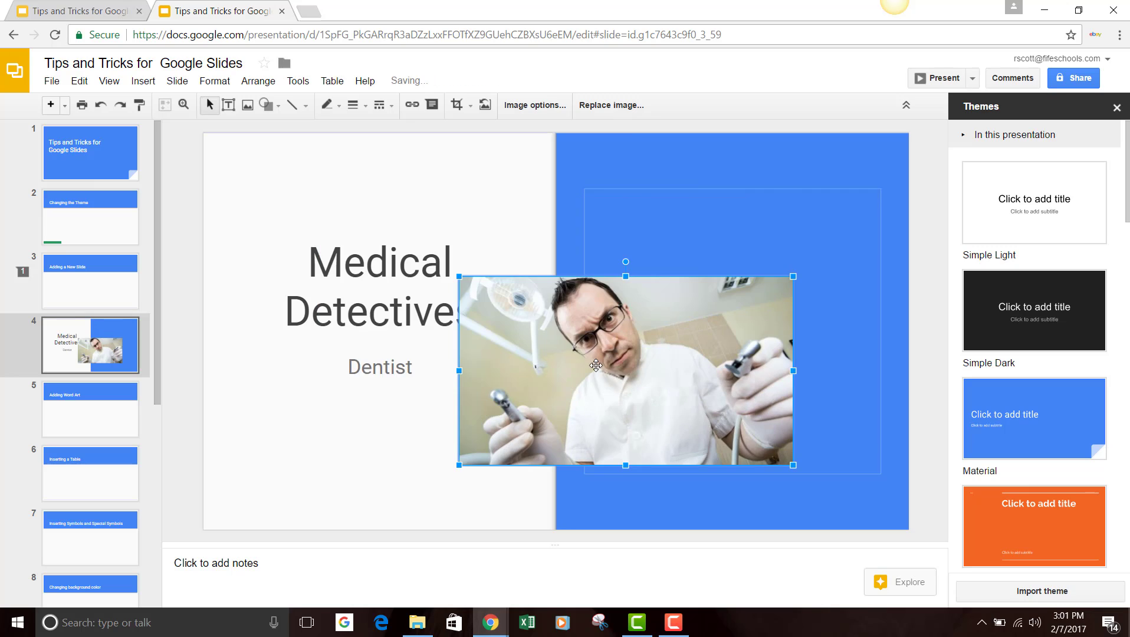
pyautogui.moveTo(592, 442); pyautogui.dragTo(757, 477)
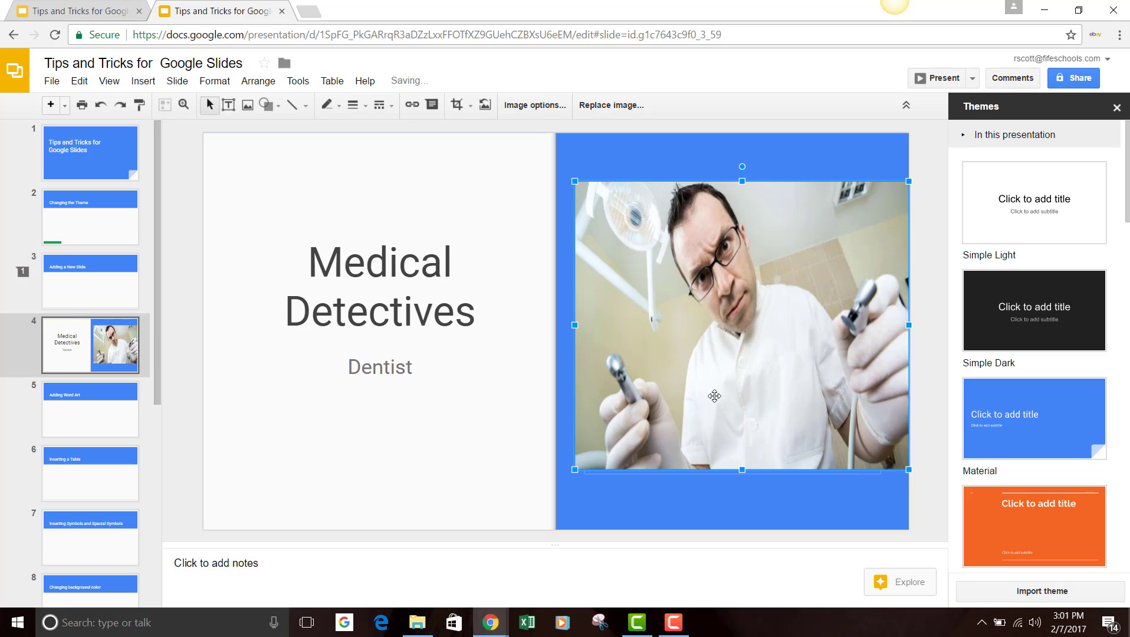
pyautogui.moveTo(745, 255); pyautogui.dragTo(716, 252)
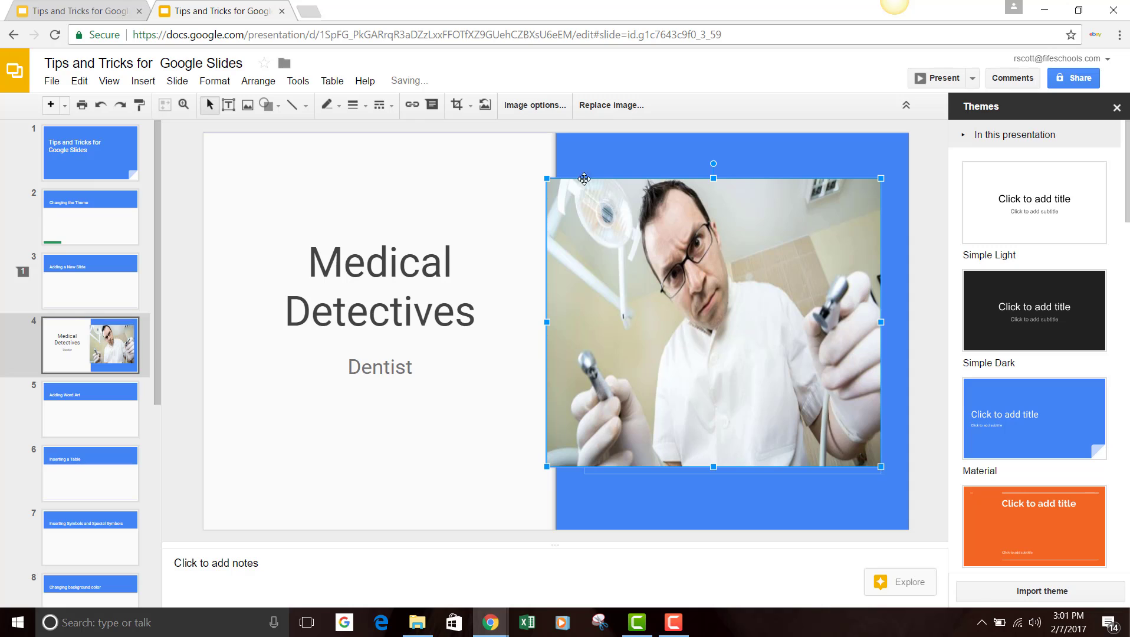
pyautogui.moveTo(546, 178); pyautogui.dragTo(579, 205)
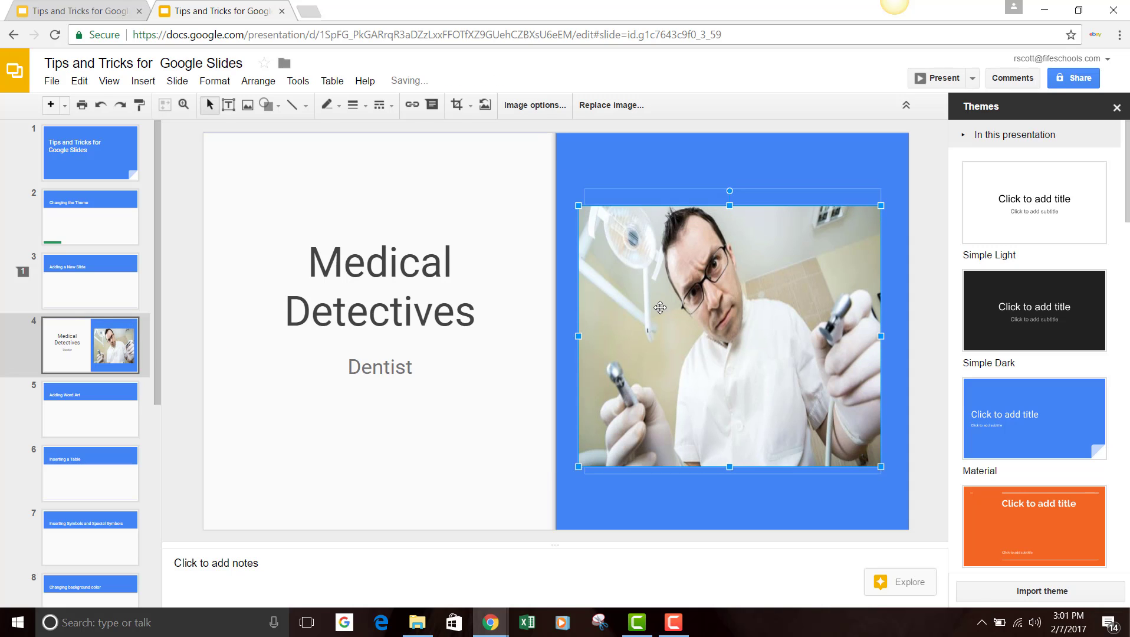
pyautogui.moveTo(660, 299); pyautogui.dragTo(664, 282)
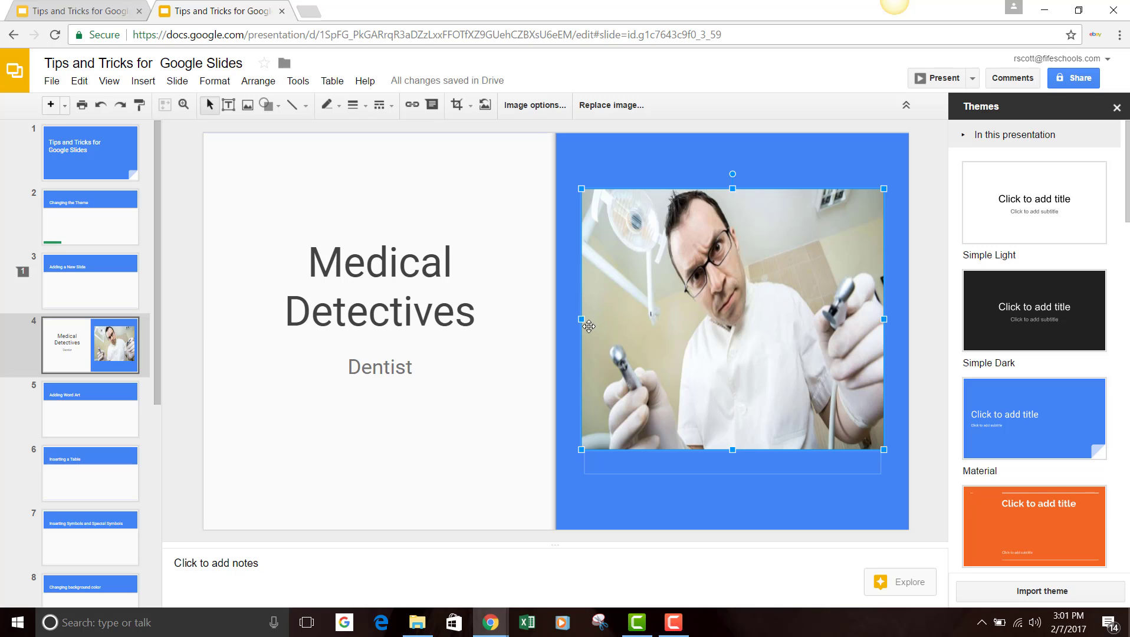
pyautogui.moveTo(582, 320); pyautogui.dragTo(571, 320)
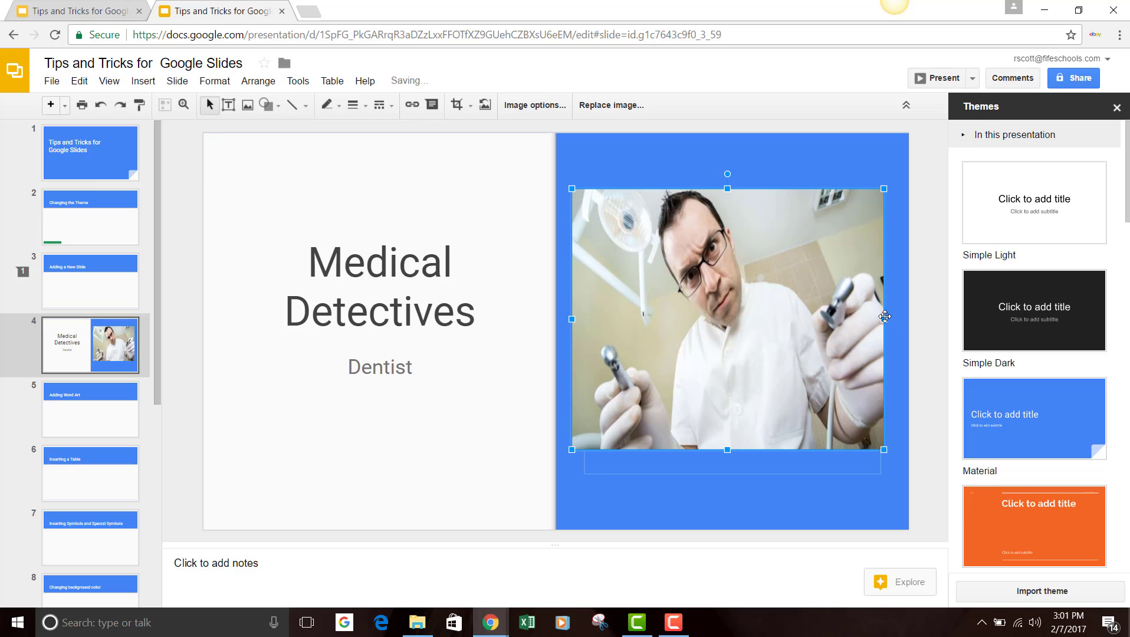
pyautogui.moveTo(883, 319); pyautogui.dragTo(896, 319)
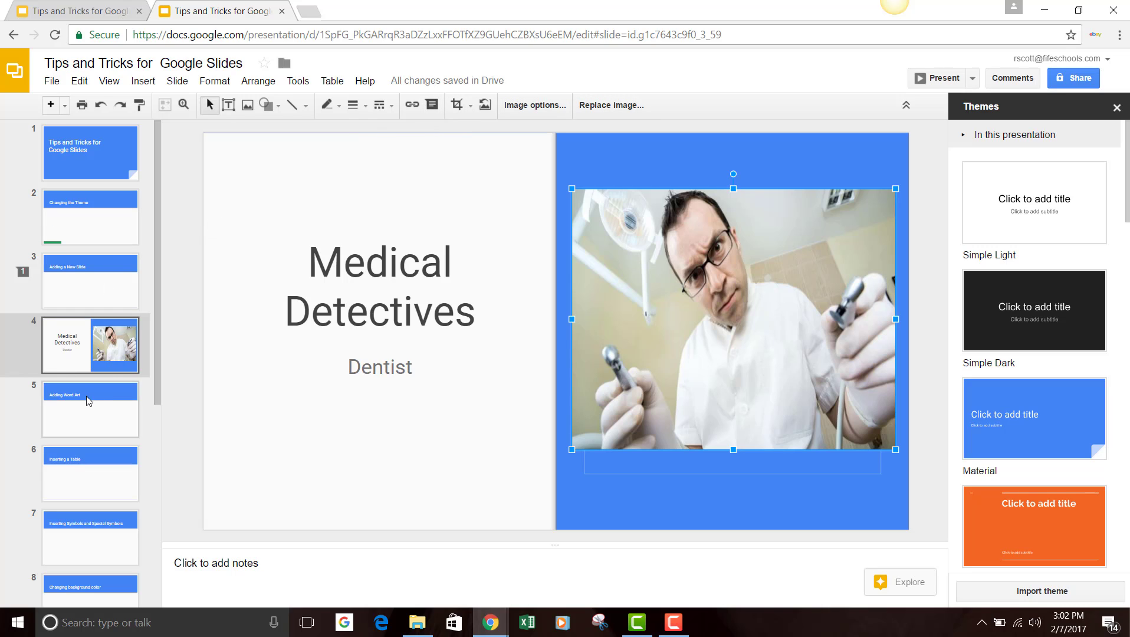
# Insert word art reading "Dentist" on the "Adding Word Art" slide and display that slide.
pyautogui.click(52, 418)
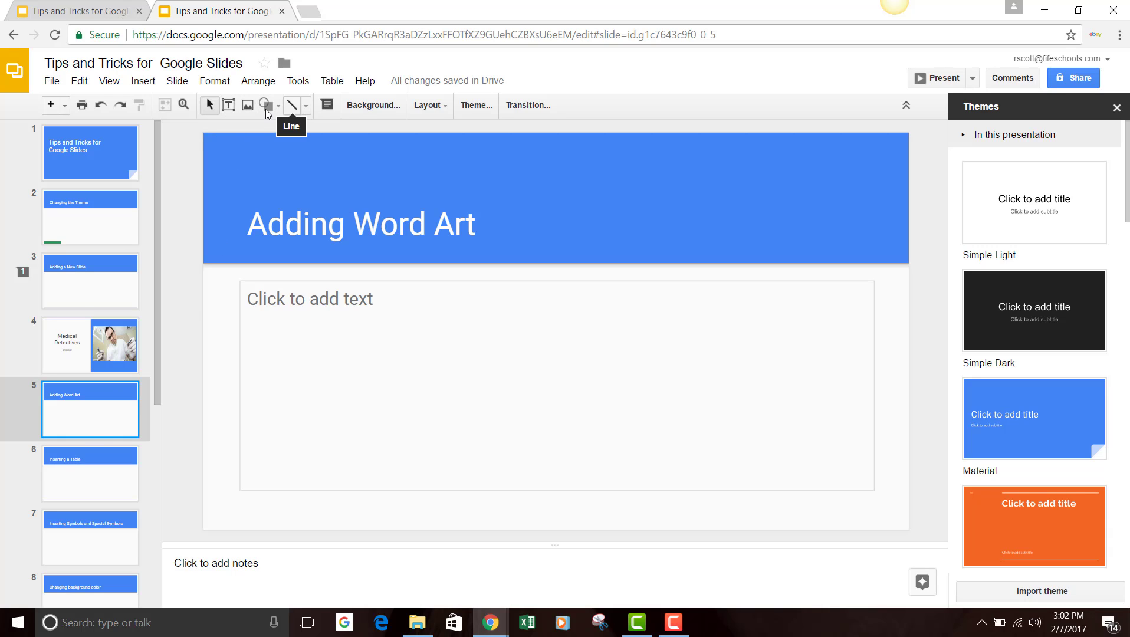
pyautogui.click(145, 82)
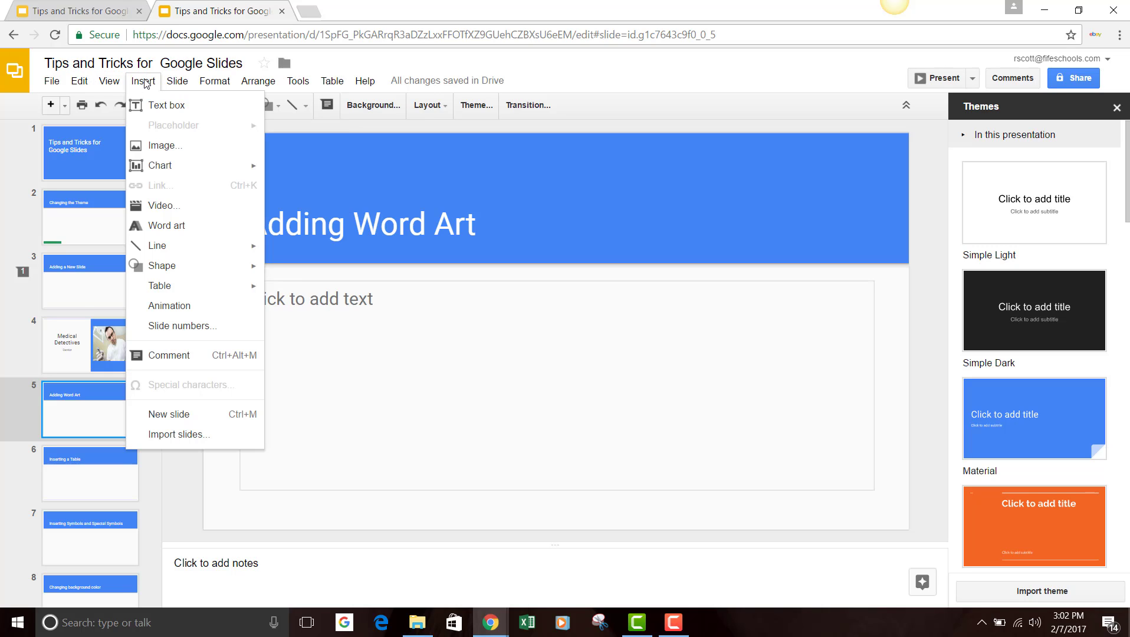
pyautogui.click(177, 226)
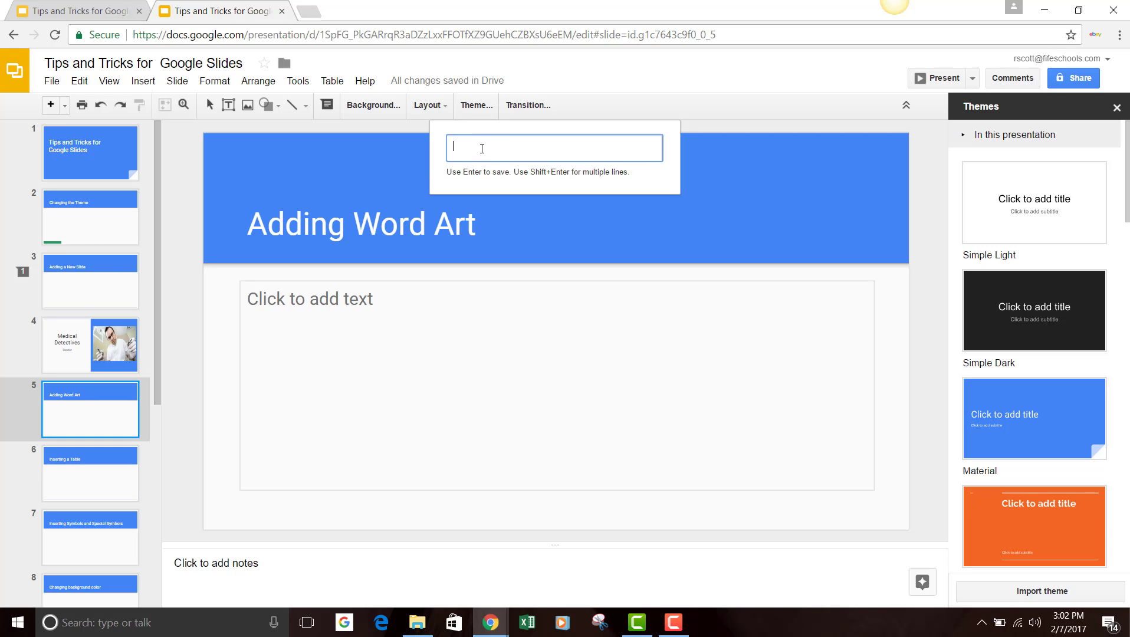
pyautogui.write('De')
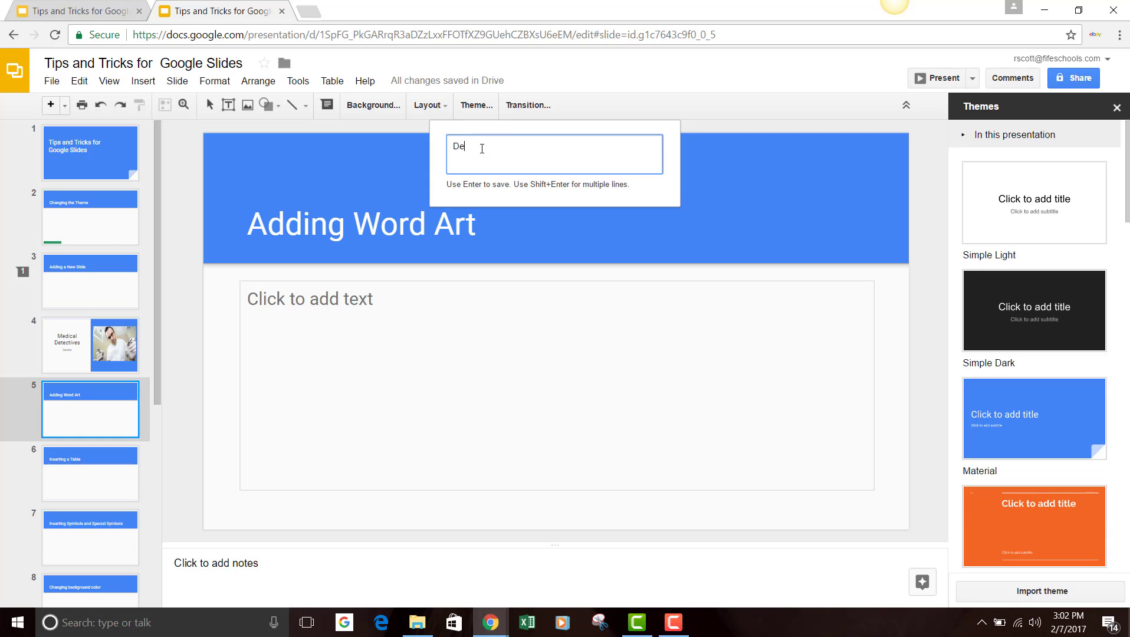
pyautogui.write('ntist')
pyautogui.press('Return')
pyautogui.scroll(1, 475, 204)
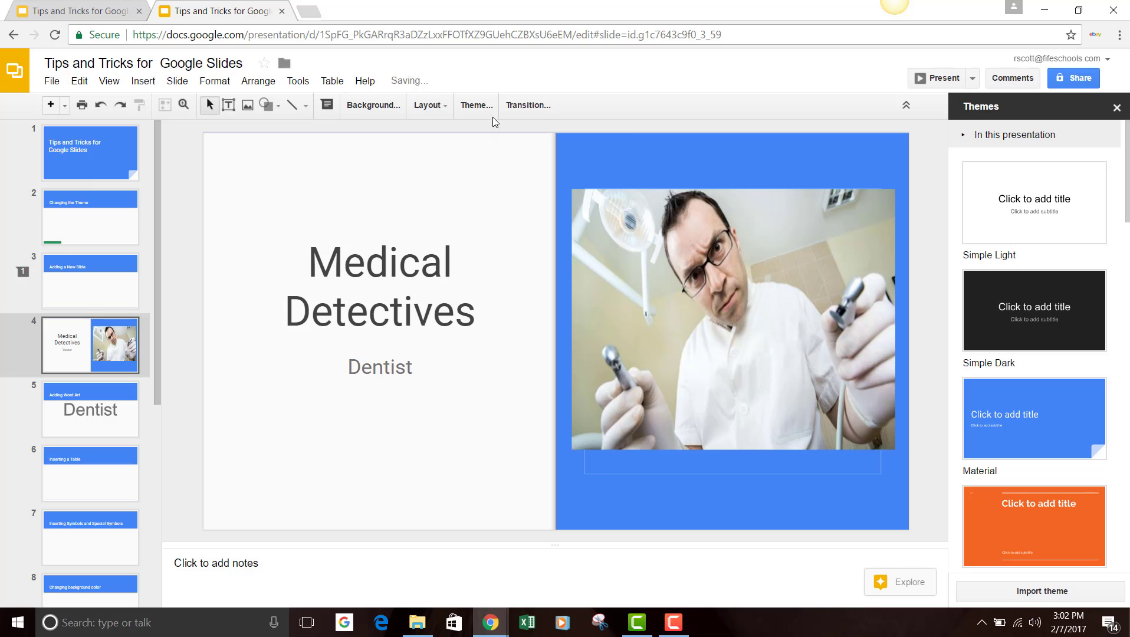
pyautogui.click(73, 417)
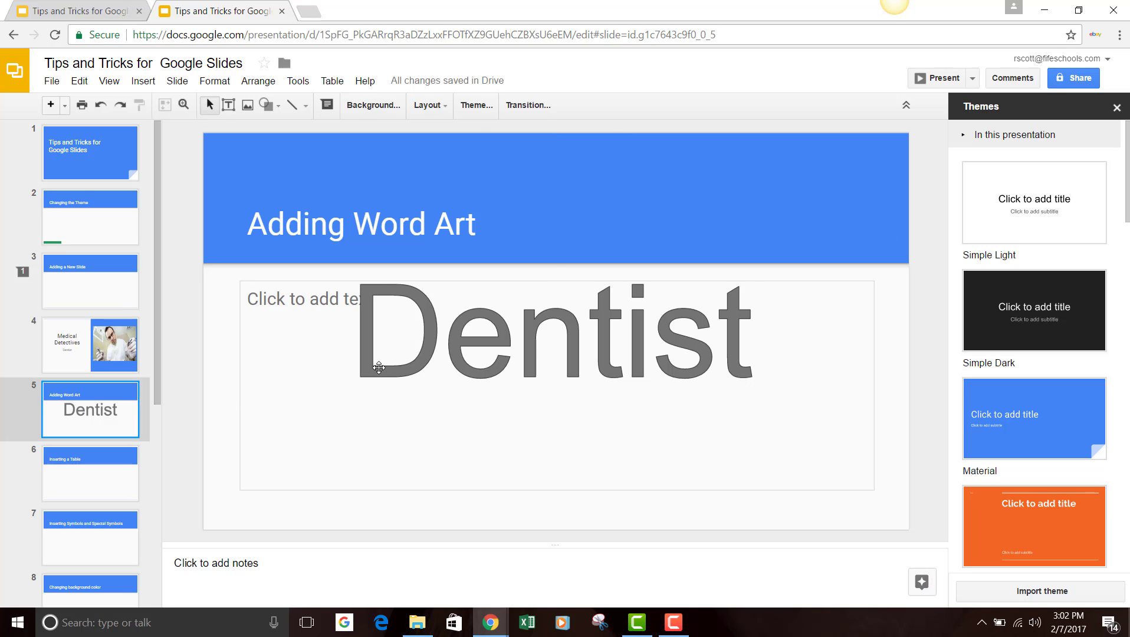
# Stretch the "Dentist" word art wider on both sides and taller downward within the body area.
pyautogui.click(459, 338)
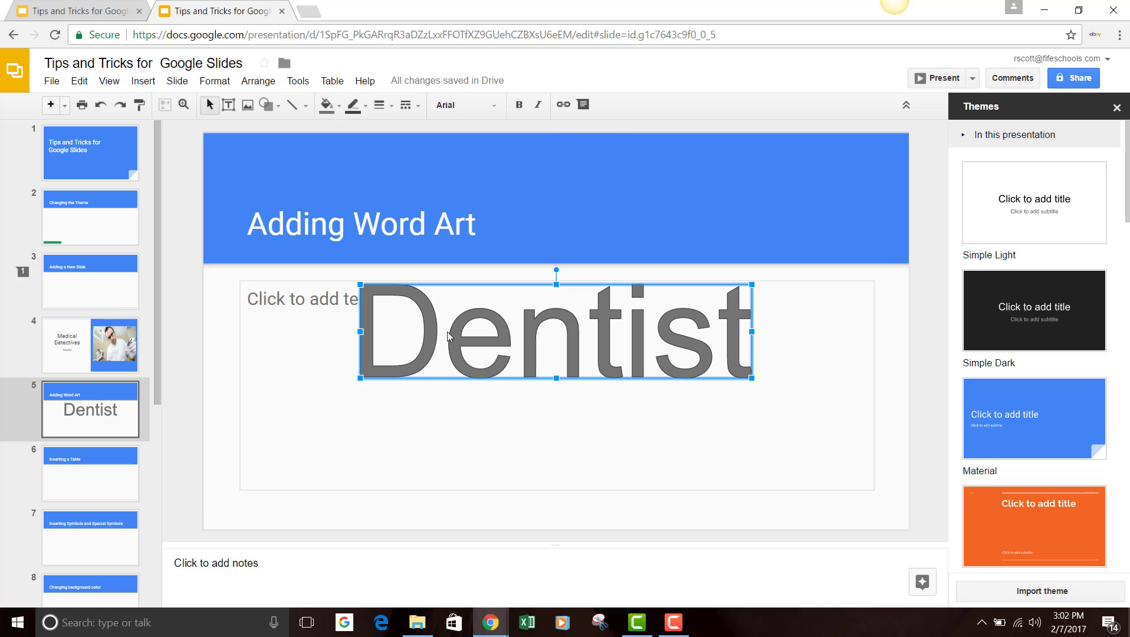
pyautogui.rightClick(498, 332)
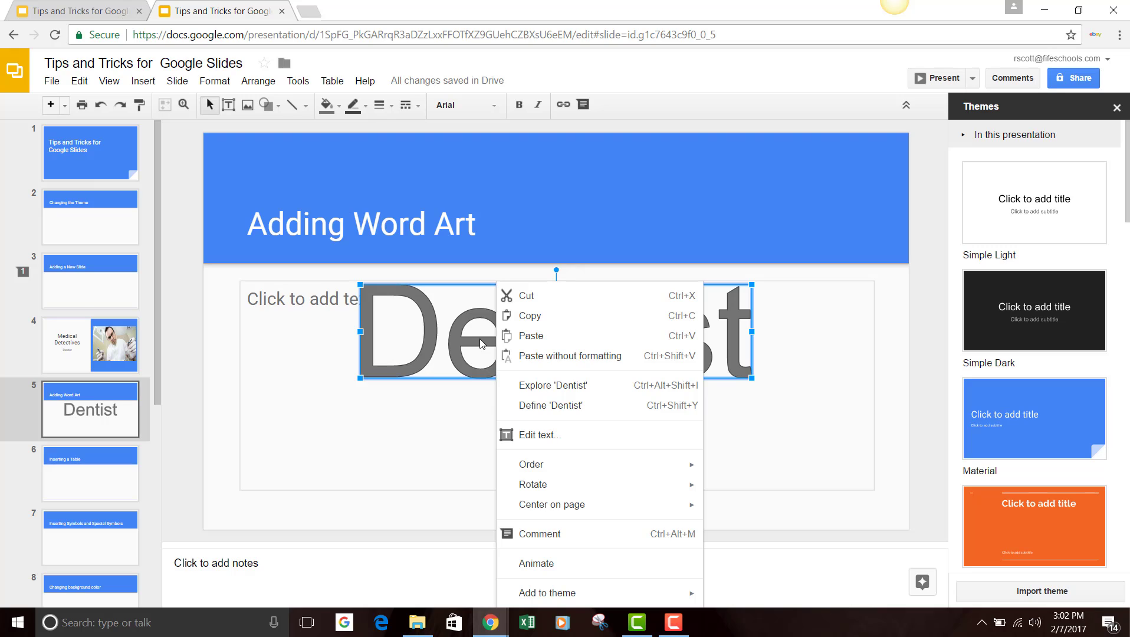
pyautogui.click(479, 338)
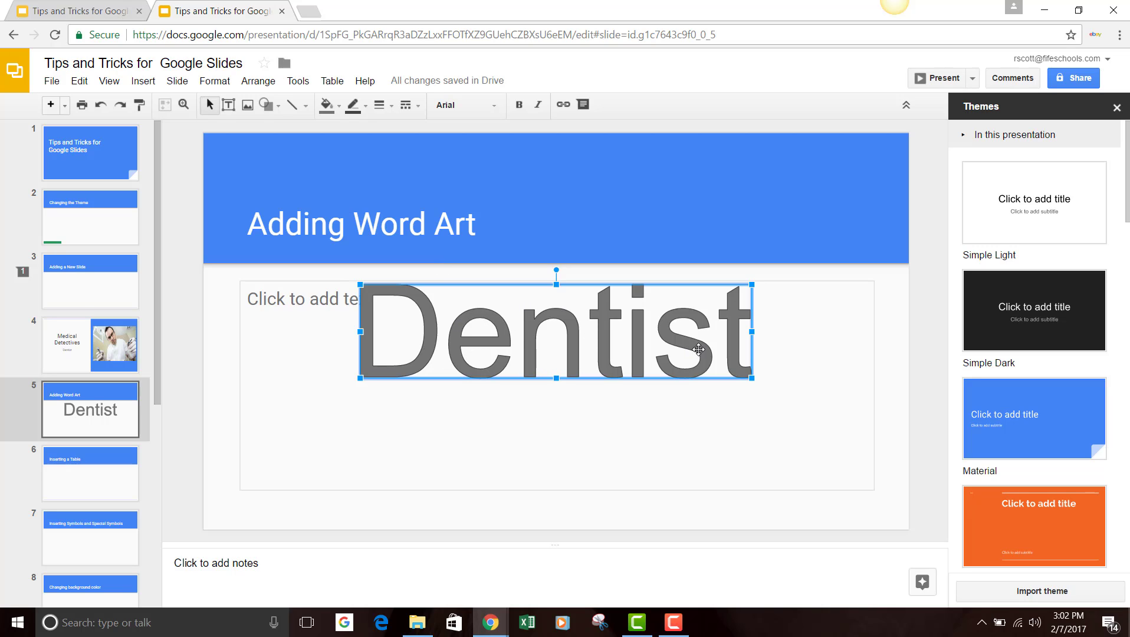
pyautogui.moveTo(753, 333); pyautogui.dragTo(819, 332)
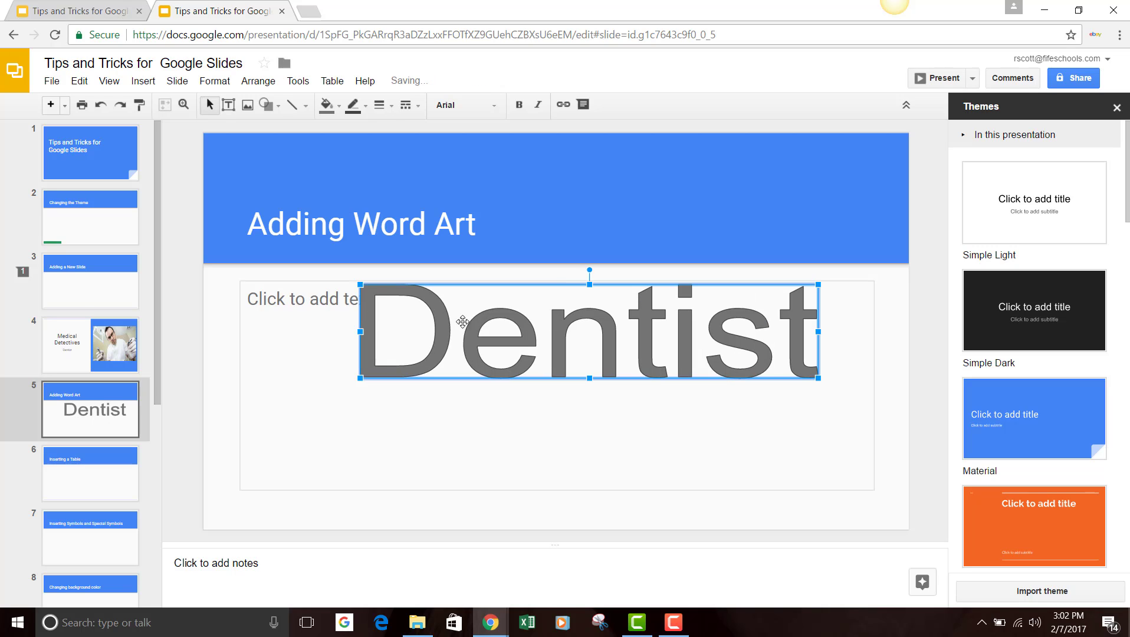
pyautogui.moveTo(360, 332); pyautogui.dragTo(270, 333)
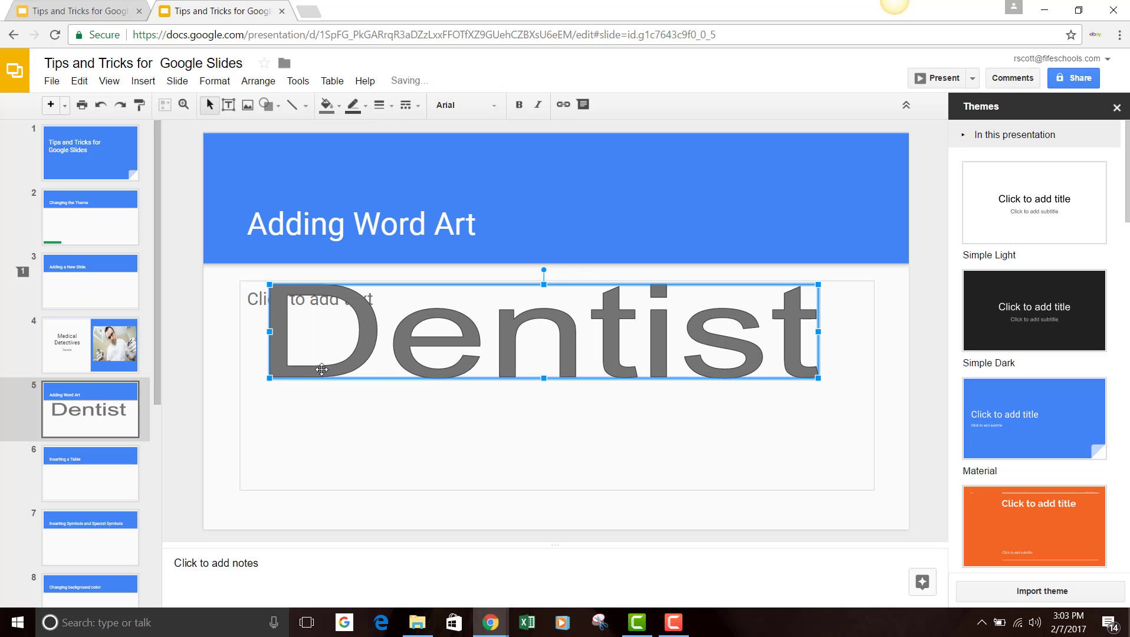
pyautogui.moveTo(544, 379); pyautogui.dragTo(537, 437)
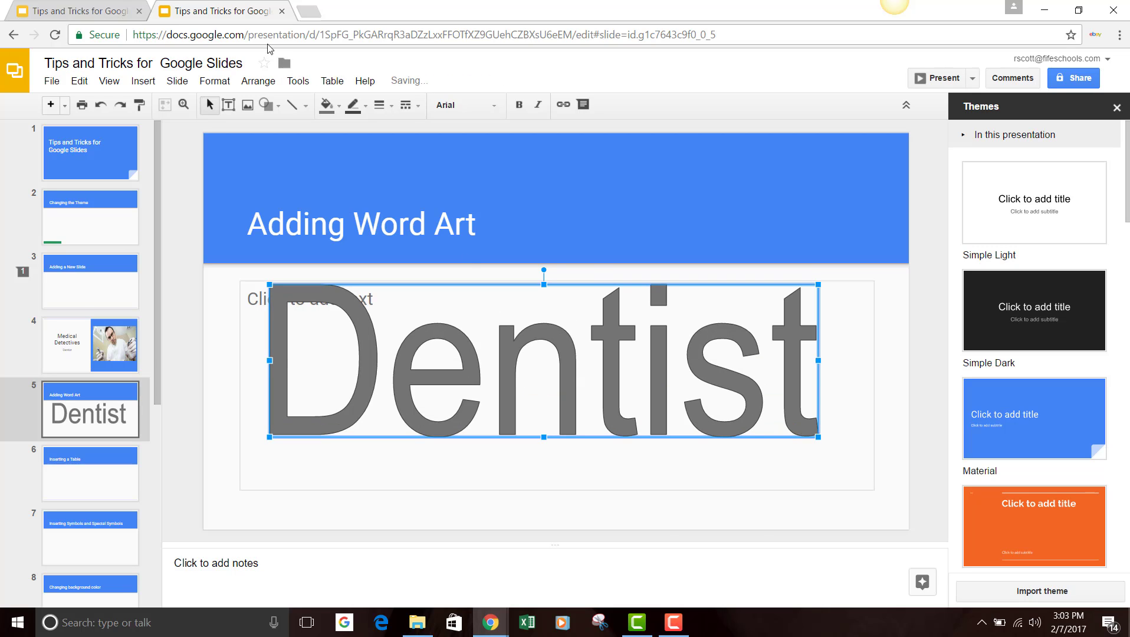
# Set the "Dentist" word art's outline weight to 3px and its fill color to light blue.
pyautogui.click(364, 107)
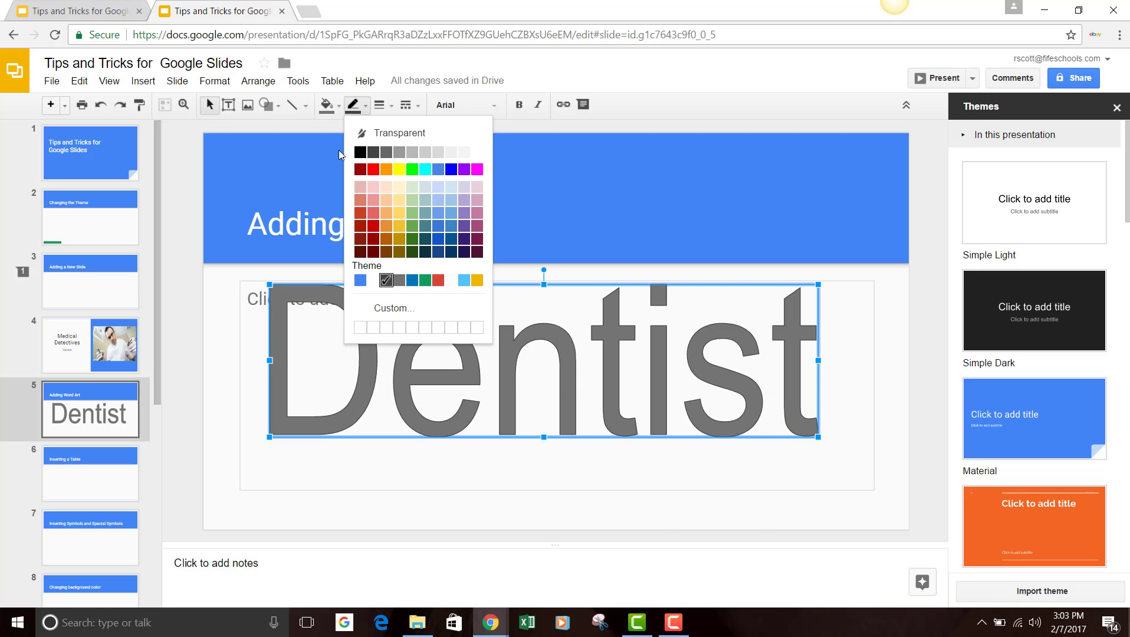
pyautogui.click(392, 107)
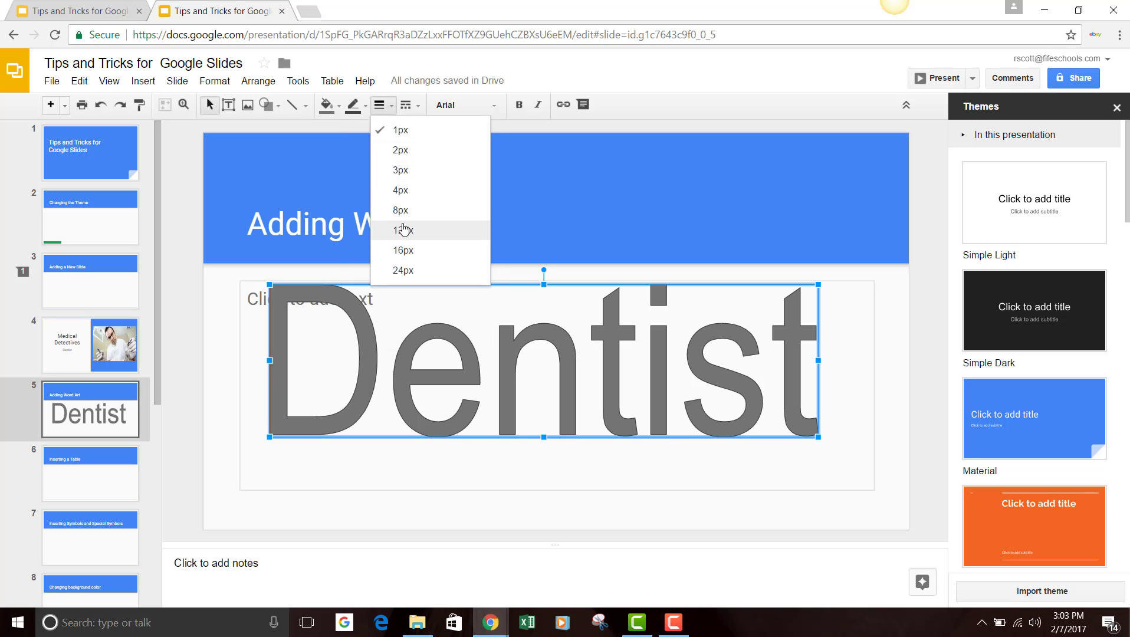
pyautogui.click(401, 171)
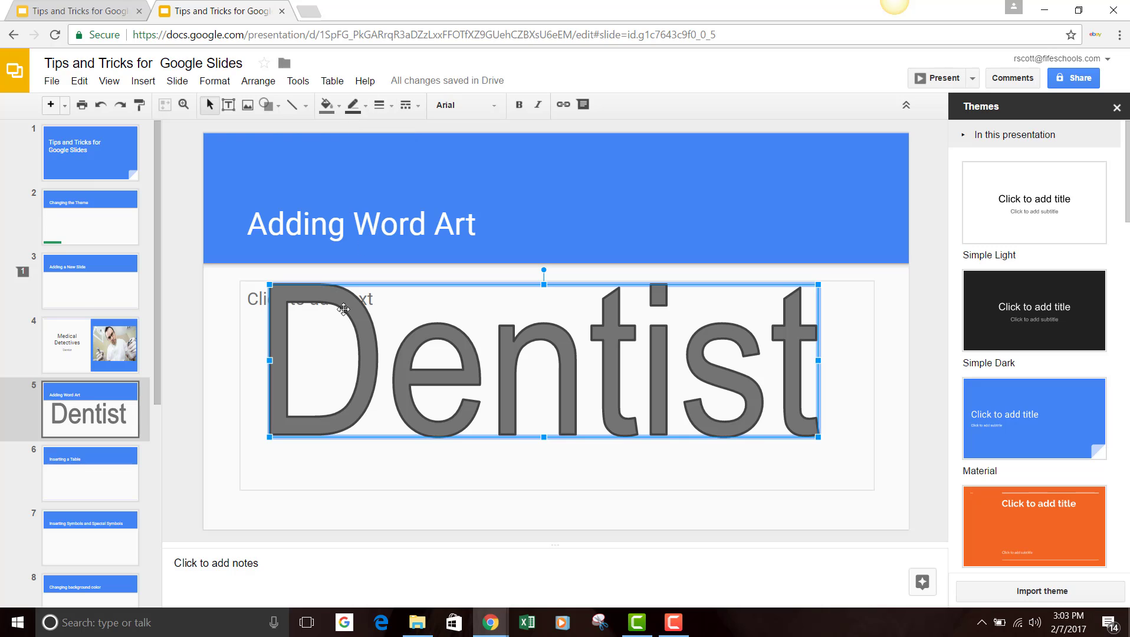
pyautogui.click(340, 109)
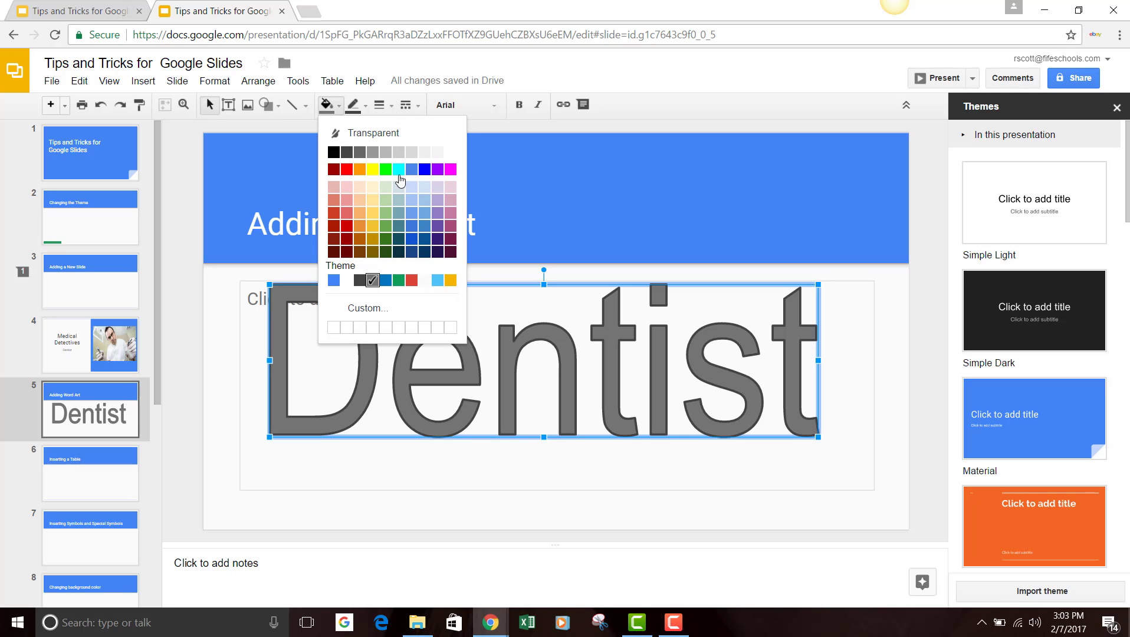
pyautogui.click(424, 214)
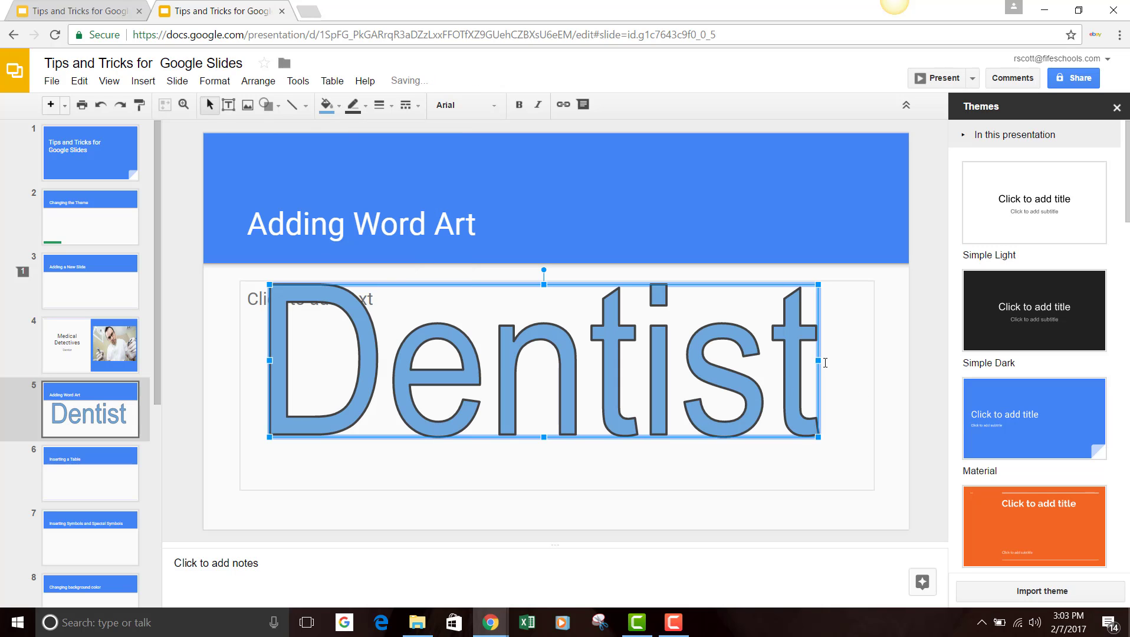
# Widen the "Dentist" word art toward the slide's right side and shift it slightly left within the text placeholder.
pyautogui.moveTo(821, 360); pyautogui.dragTo(875, 355)
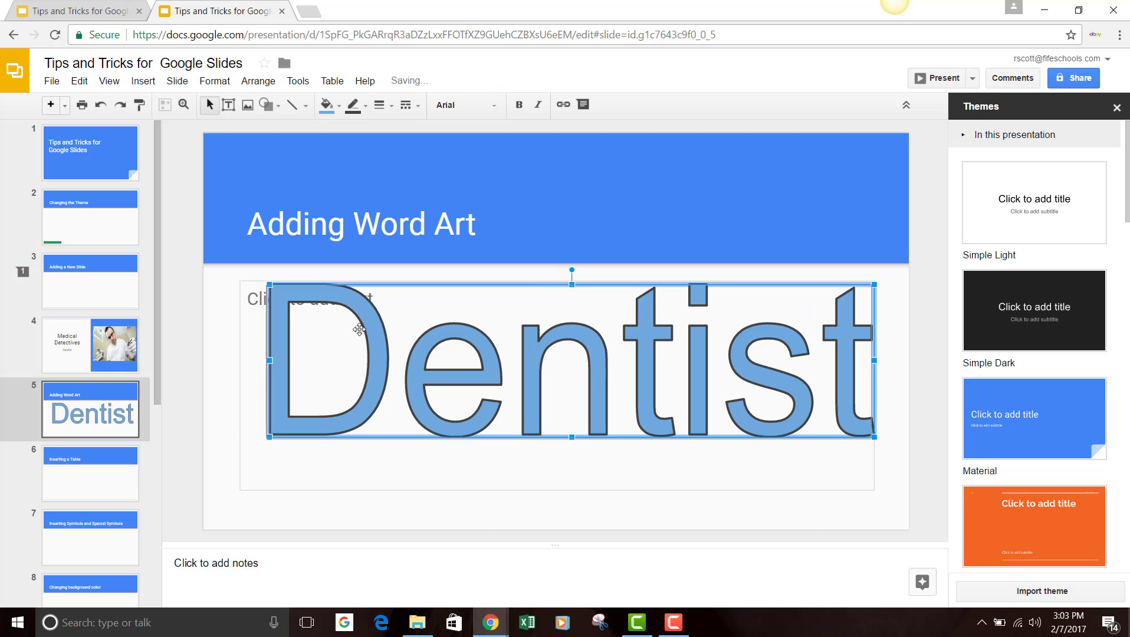
pyautogui.moveTo(359, 329); pyautogui.dragTo(334, 326)
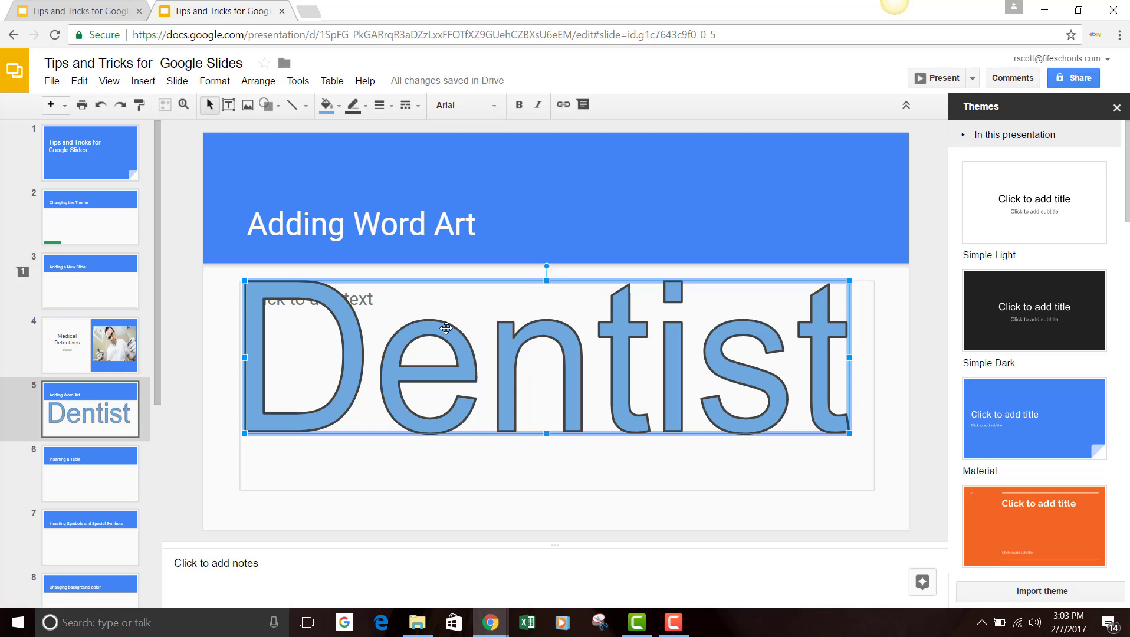
# Move the "Dentist" word art up over the title banner and back down, centering it in the text placeholder.
pyautogui.moveTo(446, 328); pyautogui.dragTo(442, 175)
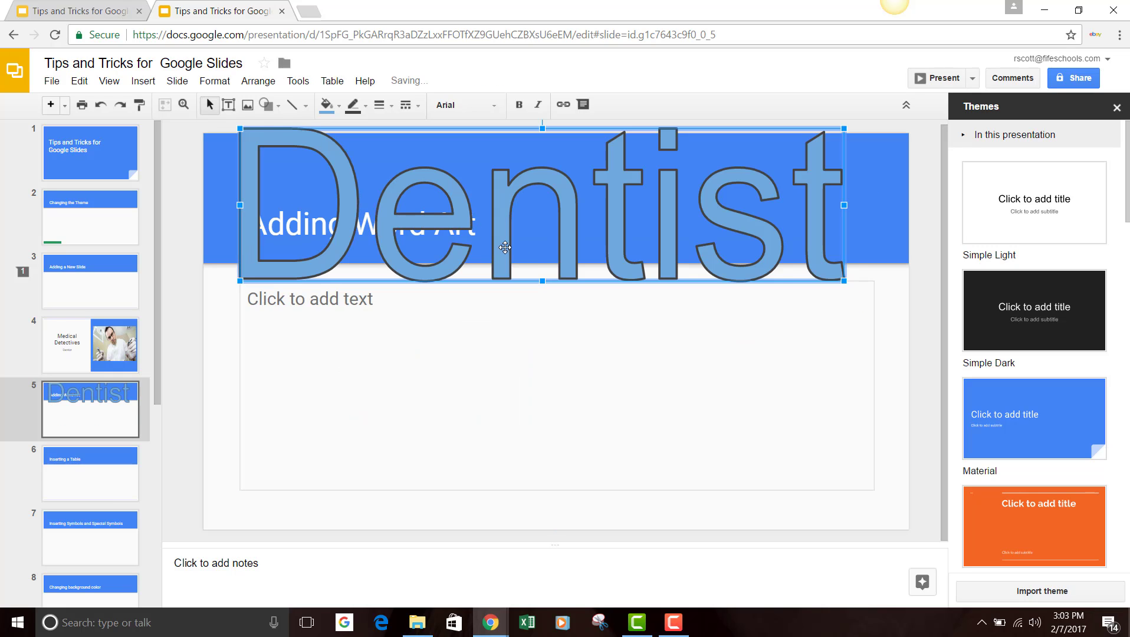
pyautogui.moveTo(405, 221); pyautogui.dragTo(404, 228)
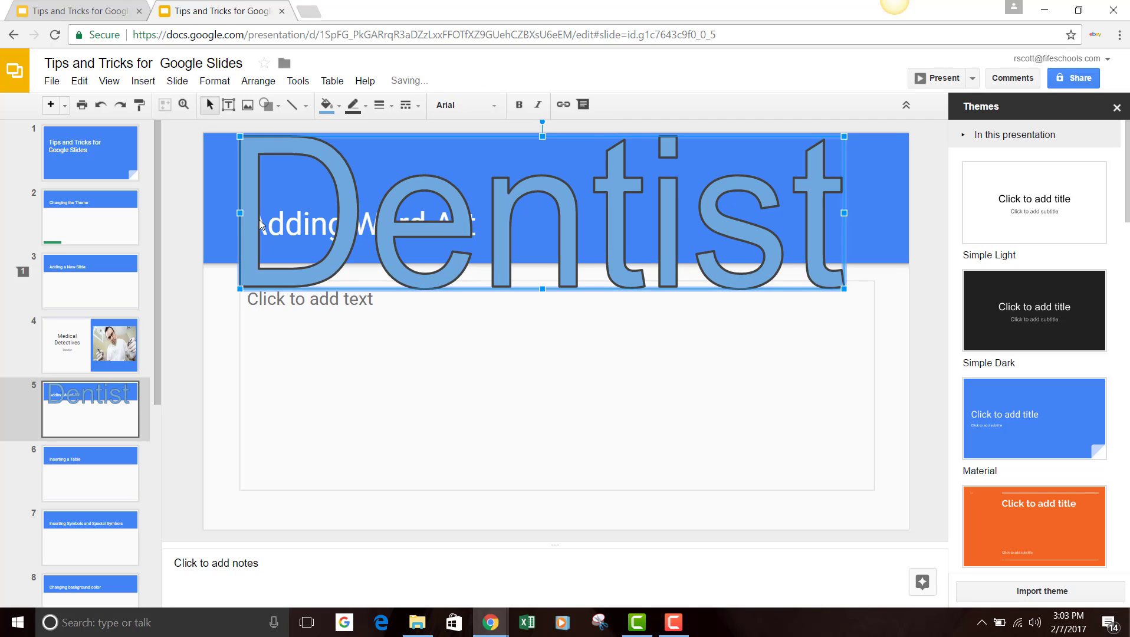
pyautogui.click(227, 217)
pyautogui.click(315, 222)
pyautogui.moveTo(564, 200); pyautogui.dragTo(577, 363)
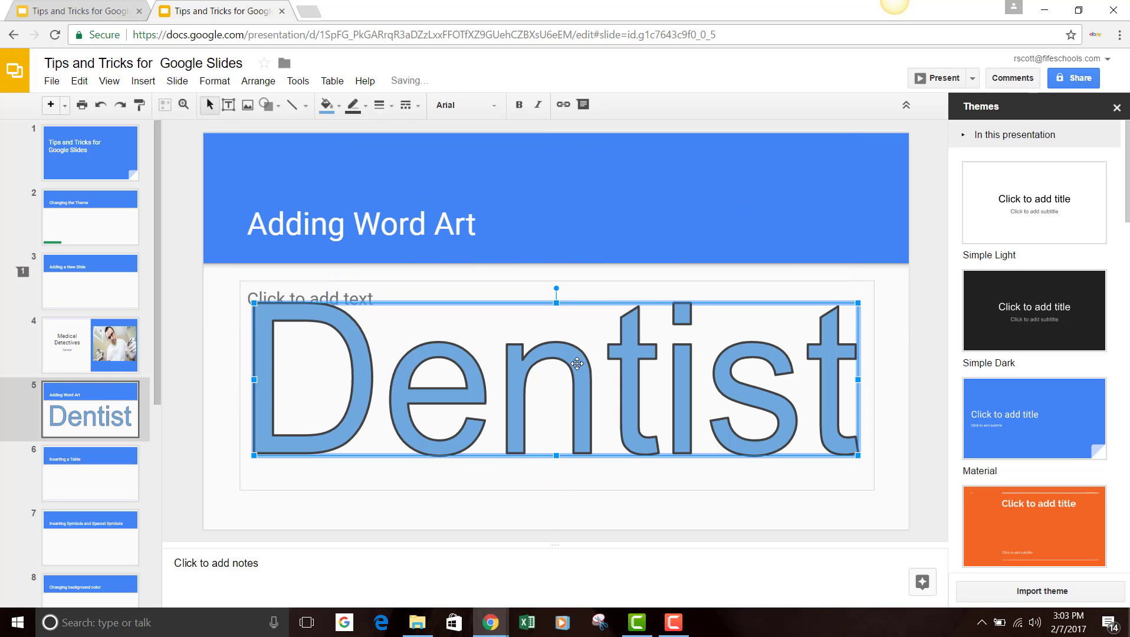
# Cut the "Adding Word Art" title box from the slide.
pyautogui.click(413, 223)
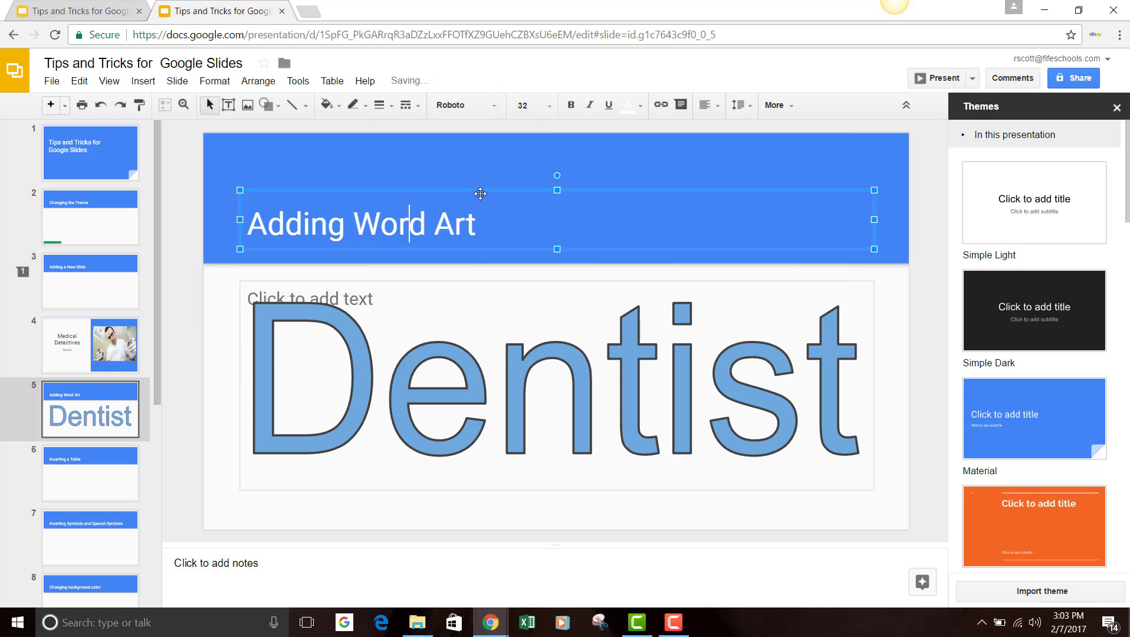
pyautogui.rightClick(401, 188)
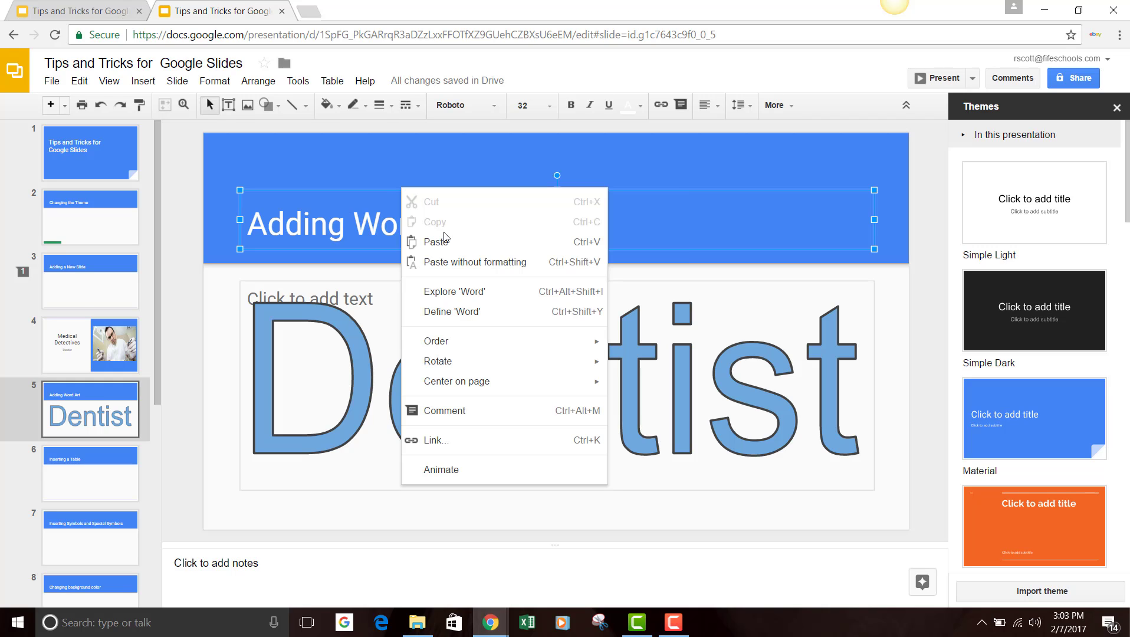
pyautogui.click(379, 187)
pyautogui.rightClick(380, 194)
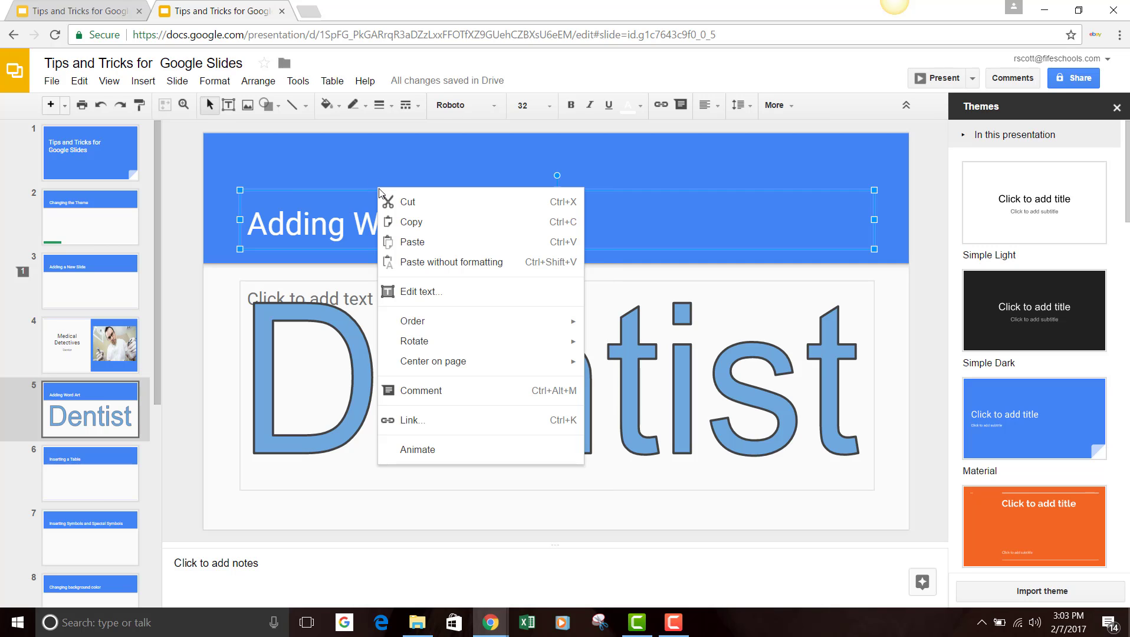
pyautogui.click(420, 203)
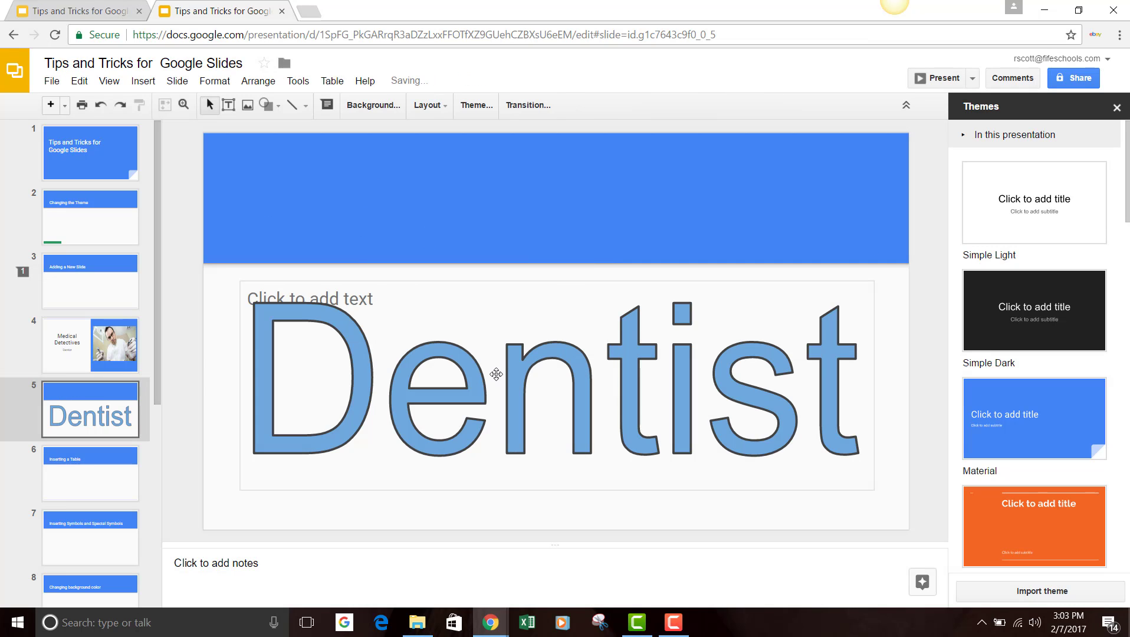
# Move the "Dentist" word art up into the blue title banner and shrink it to fit inside the banner.
pyautogui.moveTo(529, 363); pyautogui.dragTo(501, 189)
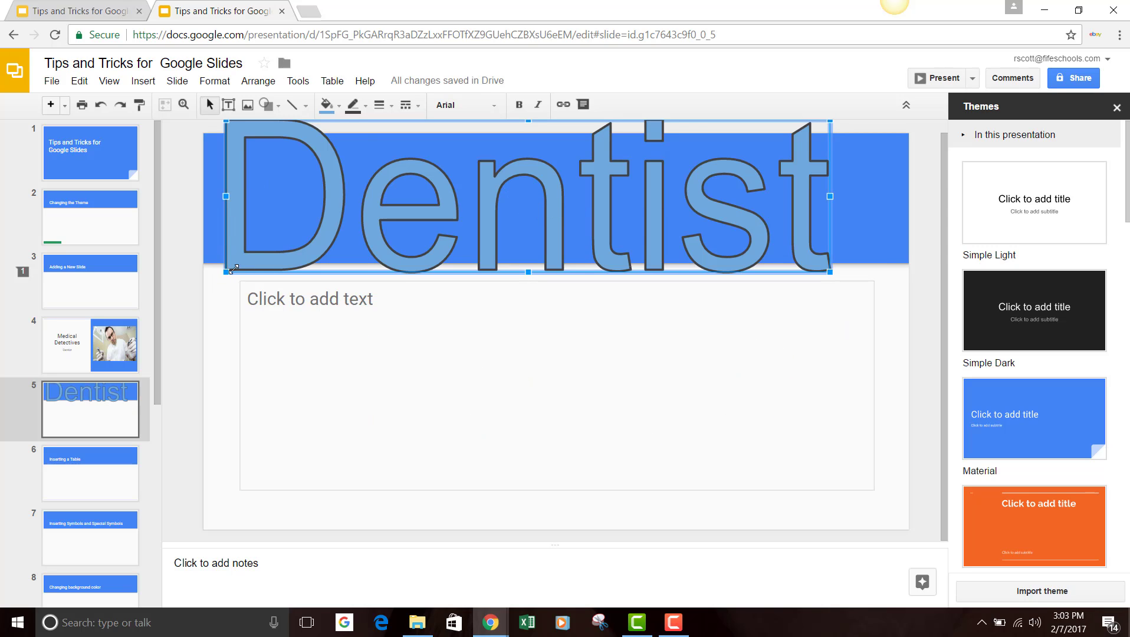
pyautogui.moveTo(227, 266); pyautogui.dragTo(272, 238)
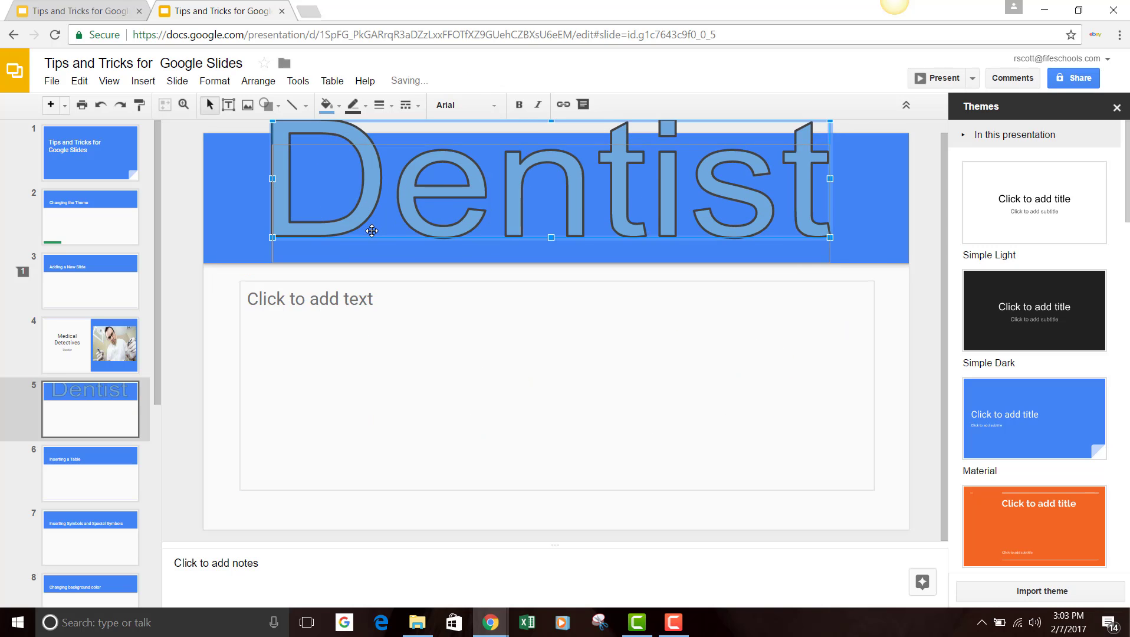
pyautogui.click(615, 352)
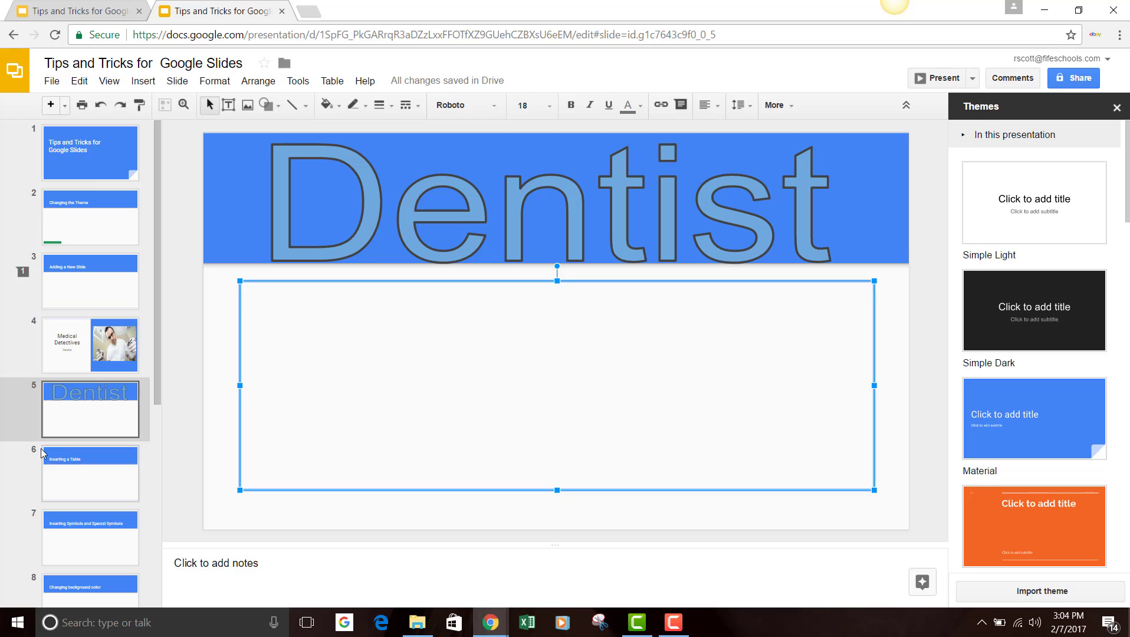
# Change the "Dentist" word art's fill to a very pale light blue.
pyautogui.click(371, 206)
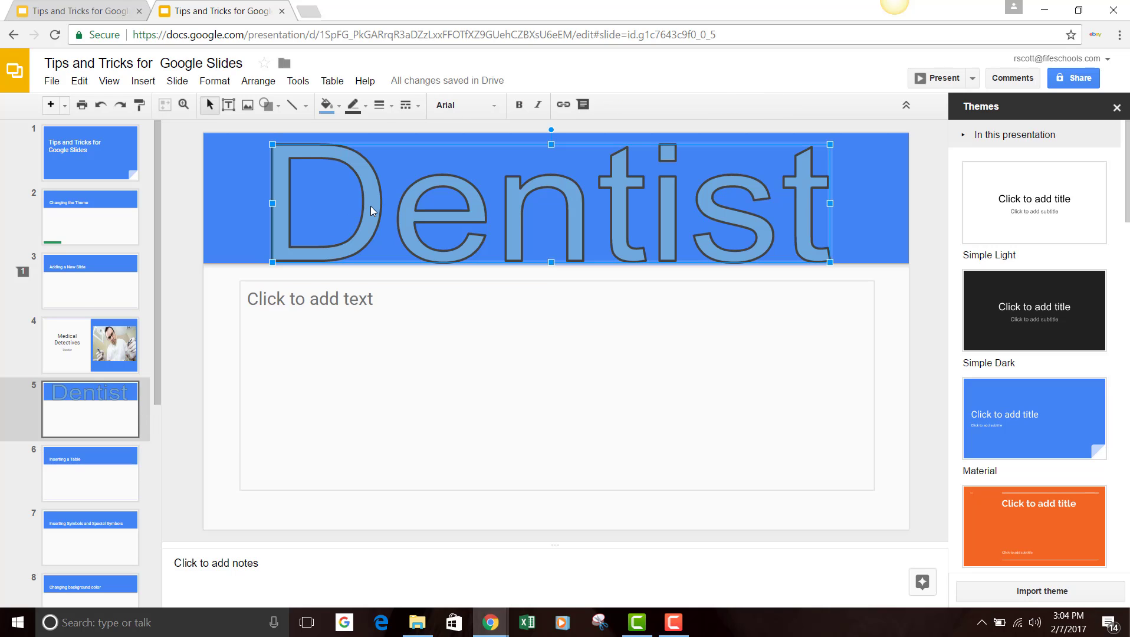
pyautogui.click(339, 109)
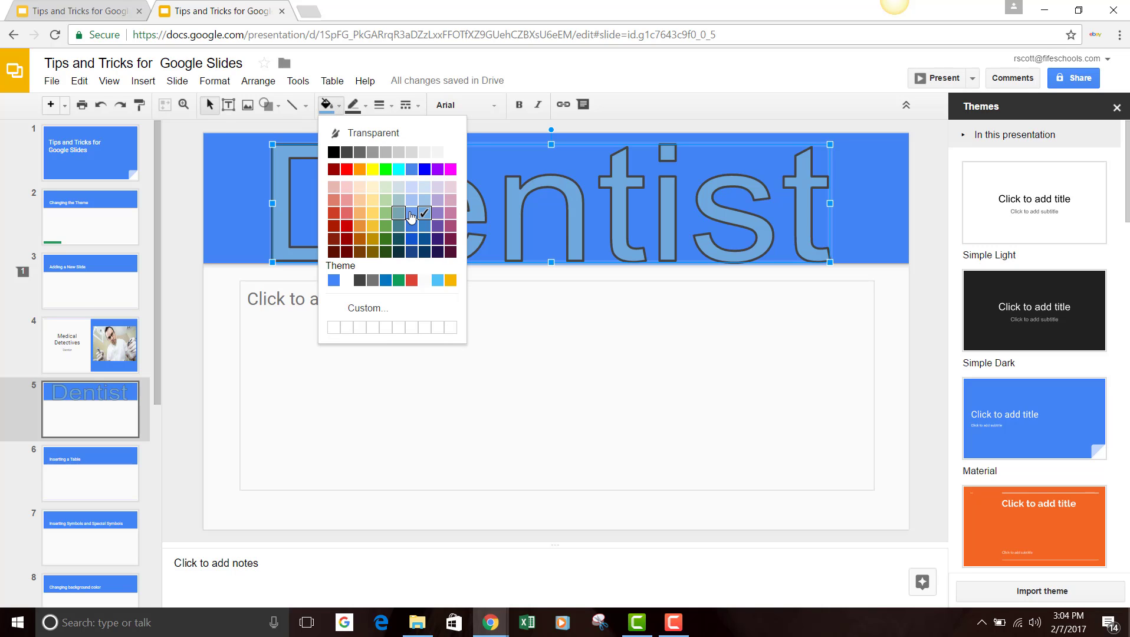
pyautogui.click(425, 199)
pyautogui.click(436, 337)
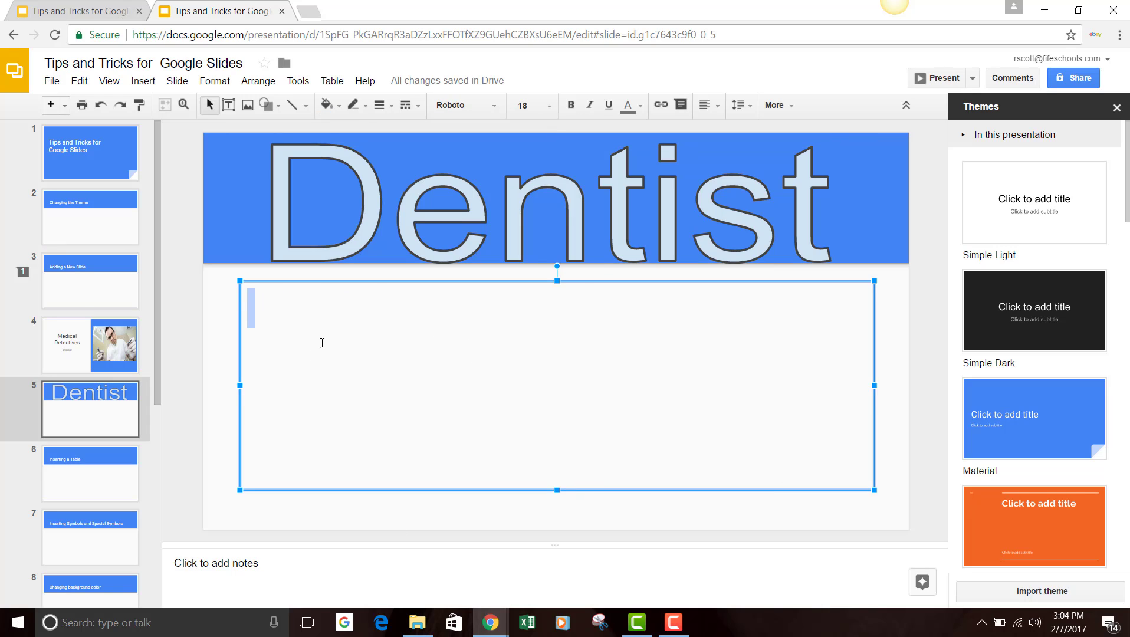
# On the "Inserting a Table" slide, replace the title with "Job offers for dentists".
pyautogui.click(88, 485)
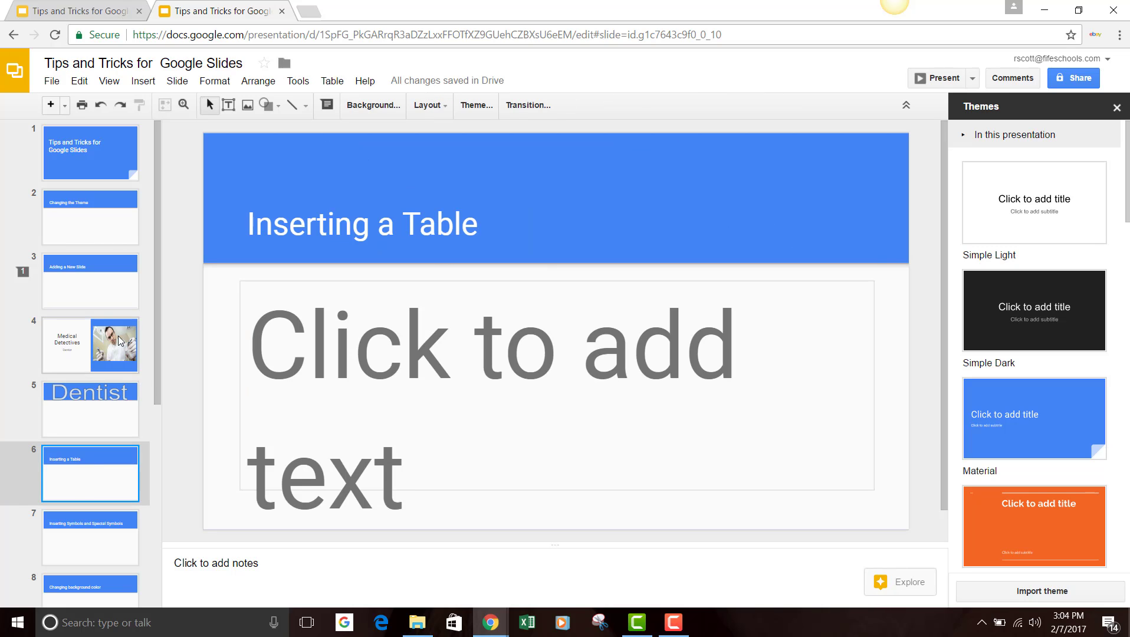
pyautogui.scroll(-1, 124, 322)
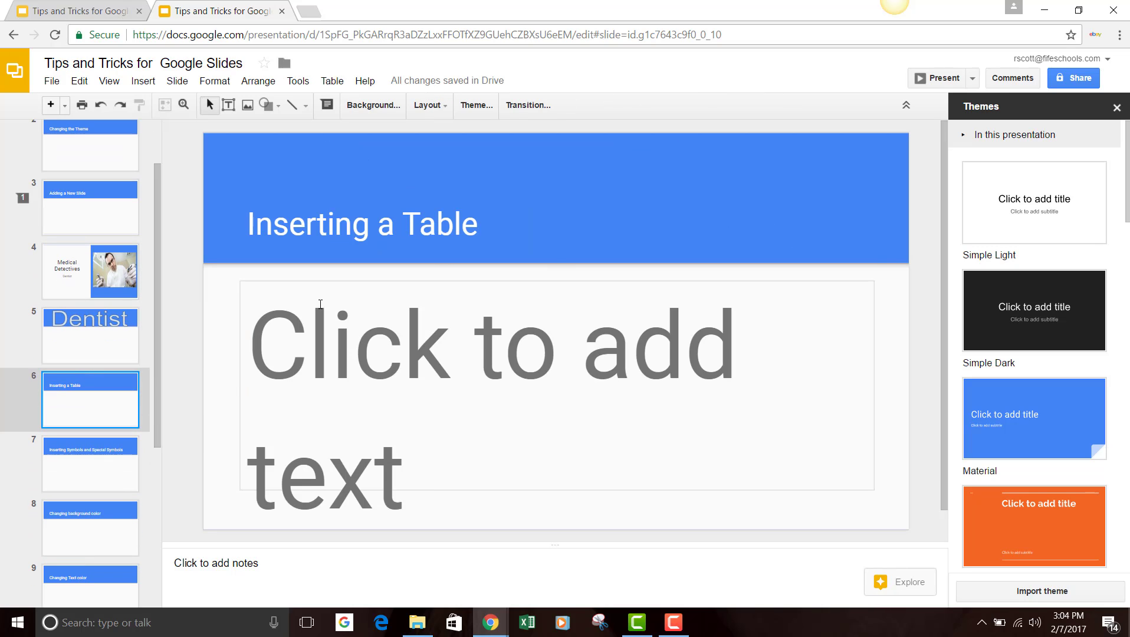
pyautogui.click(420, 326)
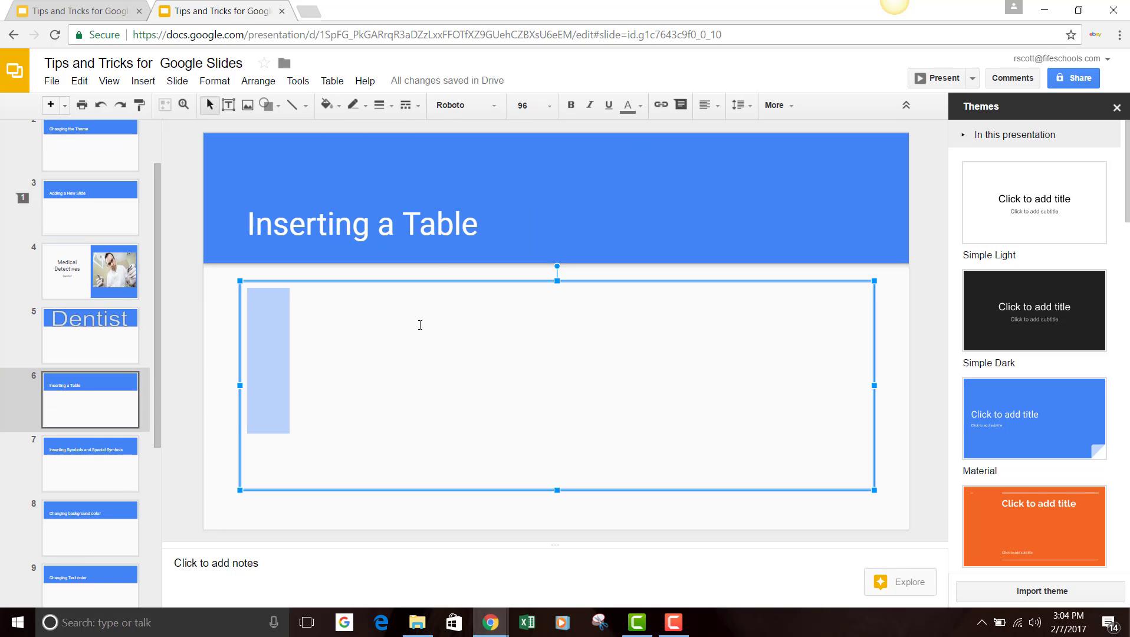
pyautogui.click(276, 317)
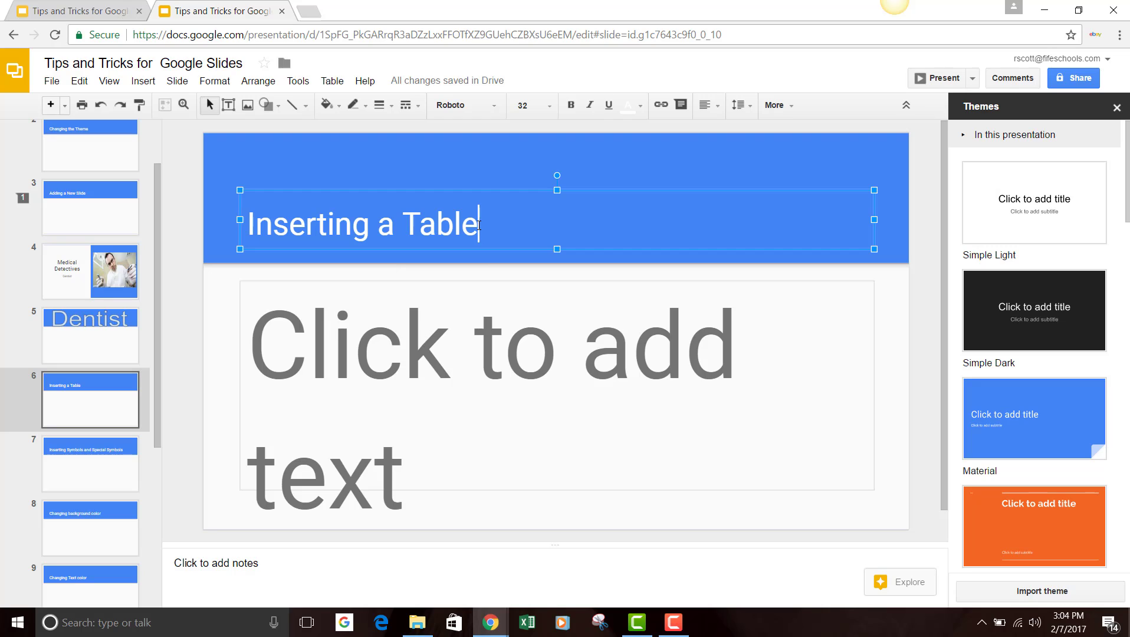
pyautogui.press('BackSpace')
pyautogui.press('BackSpace')
pyautogui.press('BackSpace')
pyautogui.press('BackSpace')
pyautogui.press('BackSpace')
pyautogui.press('BackSpace')
pyautogui.press('BackSpace')
pyautogui.press('BackSpace')
pyautogui.press('BackSpace')
pyautogui.press('BackSpace')
pyautogui.press('BackSpace')
pyautogui.press('BackSpace')
pyautogui.press('BackSpace')
pyautogui.press('BackSpace')
pyautogui.press('BackSpace')
pyautogui.press('BackSpace')
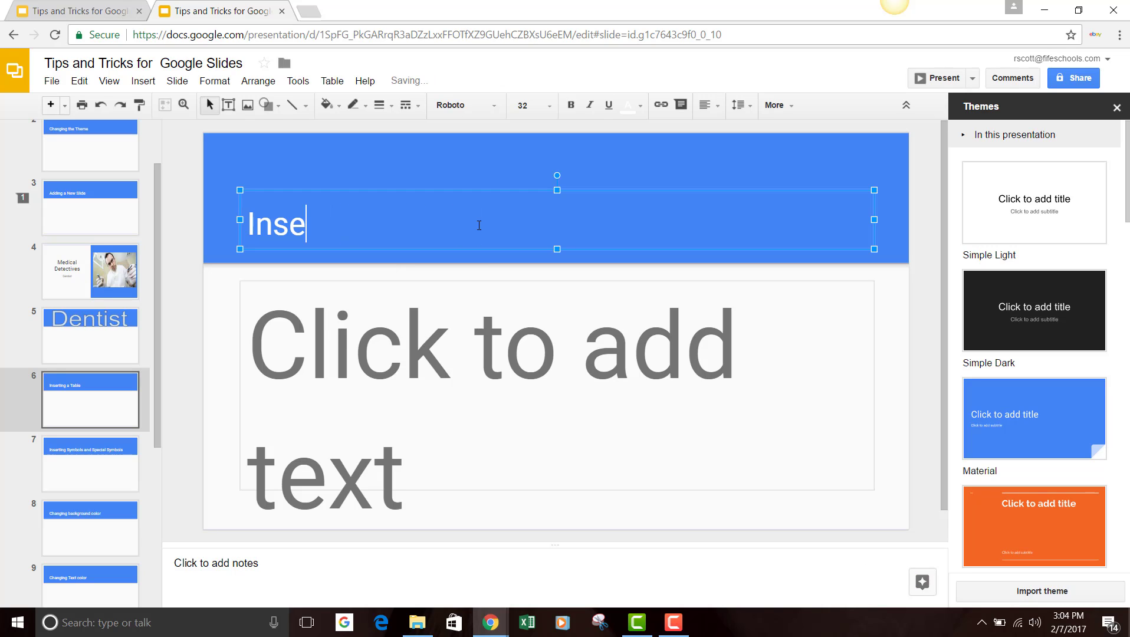
pyautogui.press('BackSpace')
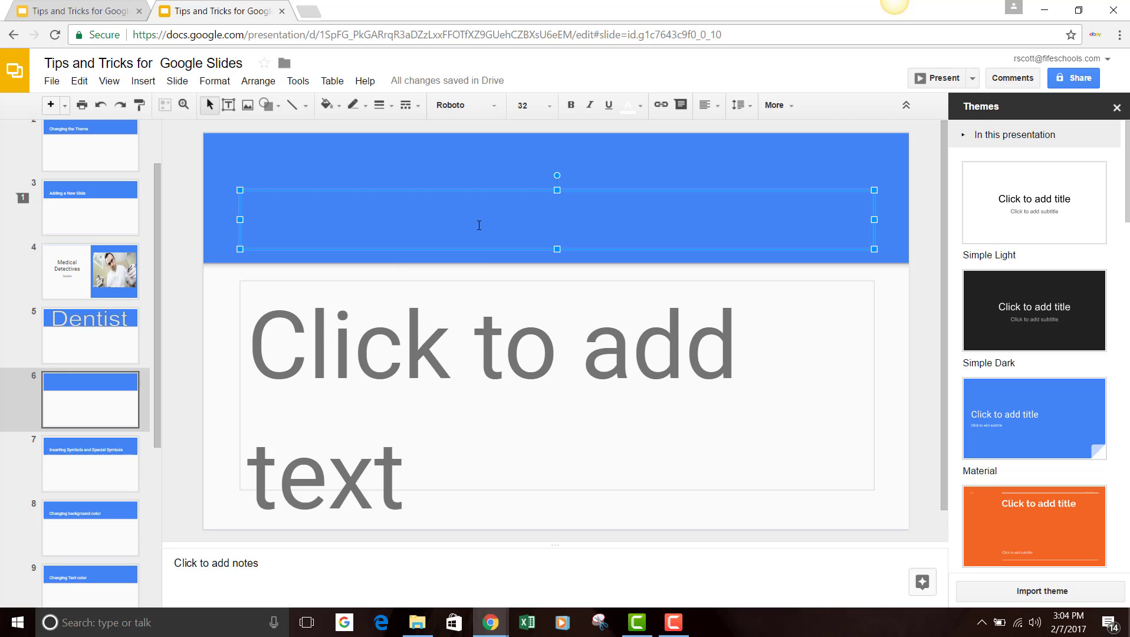
pyautogui.write('Jo')
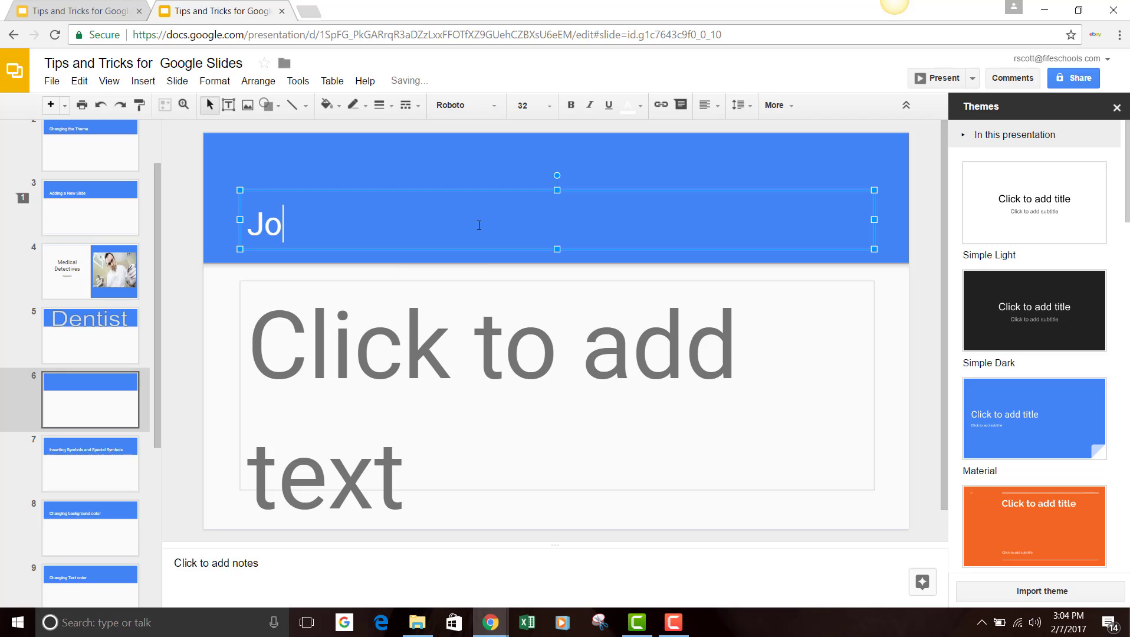
pyautogui.write('b offers for a')
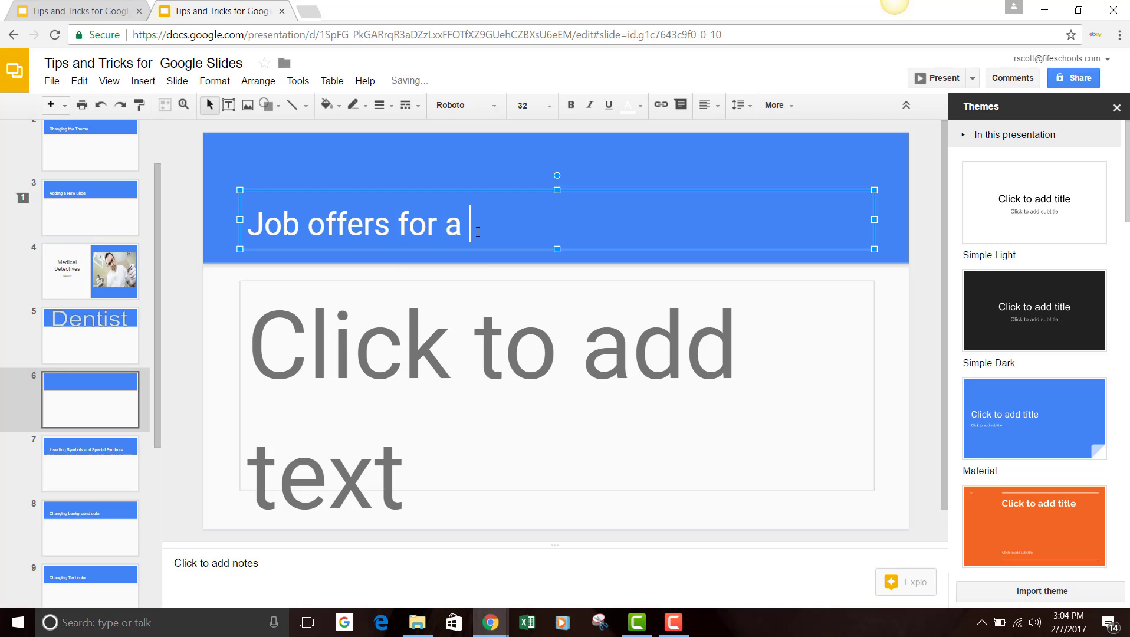
pyautogui.press('BackSpace')
pyautogui.write('de')
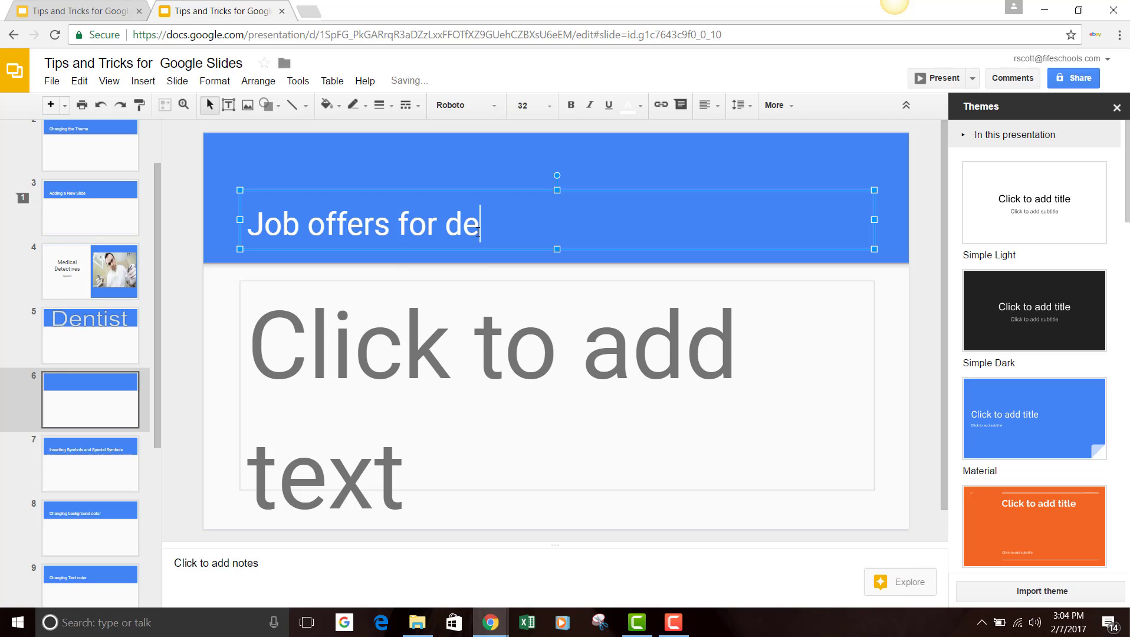
pyautogui.write('ntists')
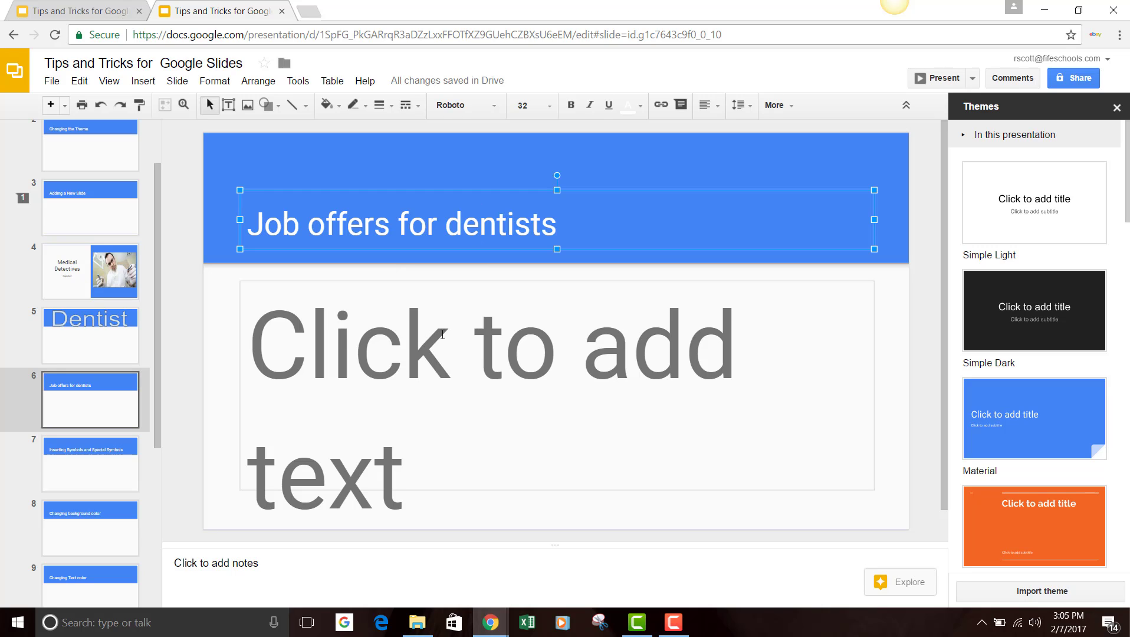
# Insert a table with five columns and two rows on the "Job offers for dentists" slide.
pyautogui.click(410, 442)
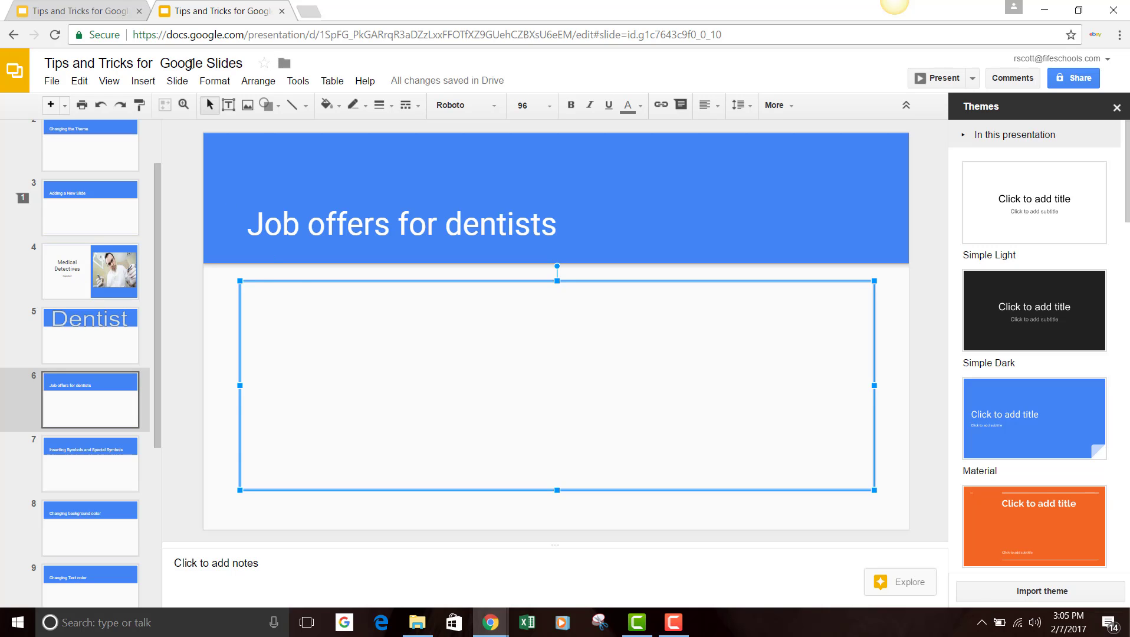
pyautogui.click(142, 81)
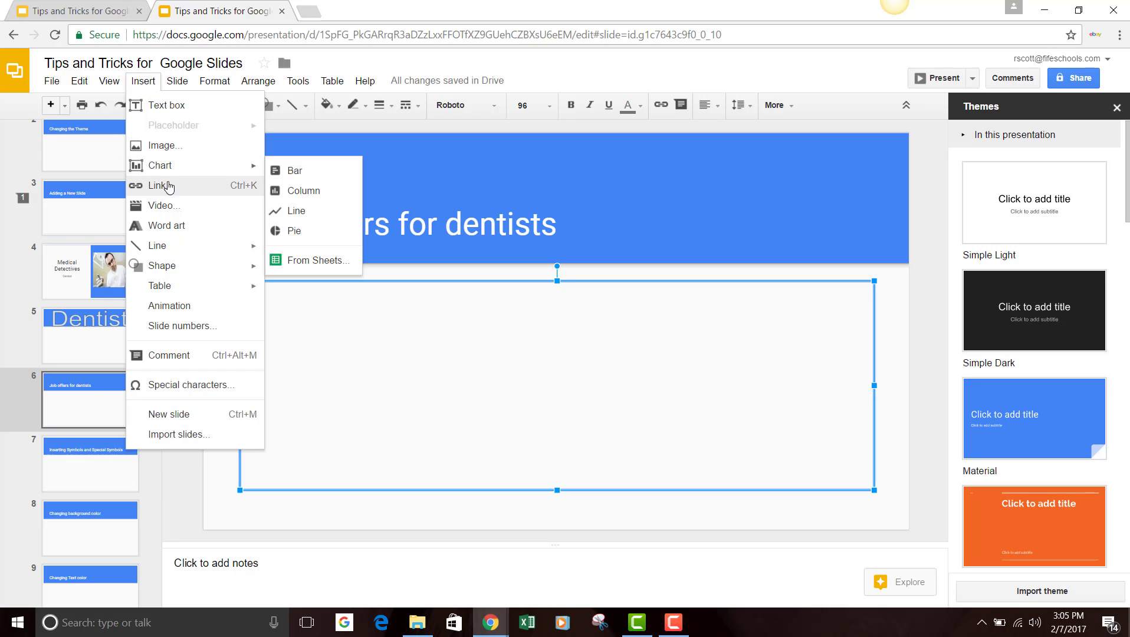
pyautogui.moveTo(181, 291)
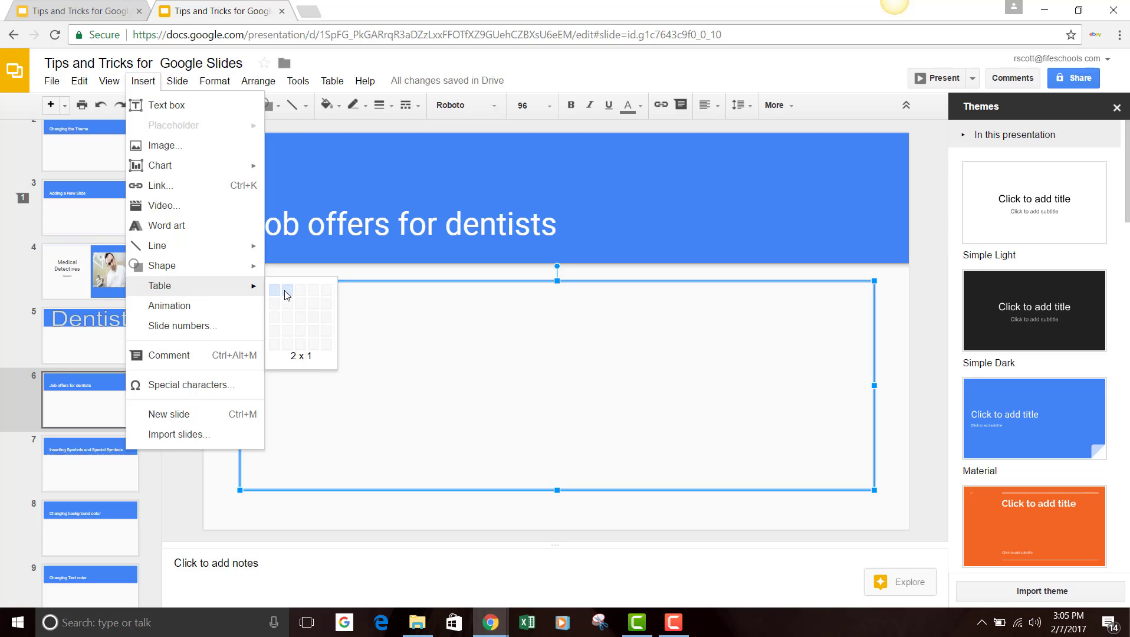
pyautogui.click(331, 305)
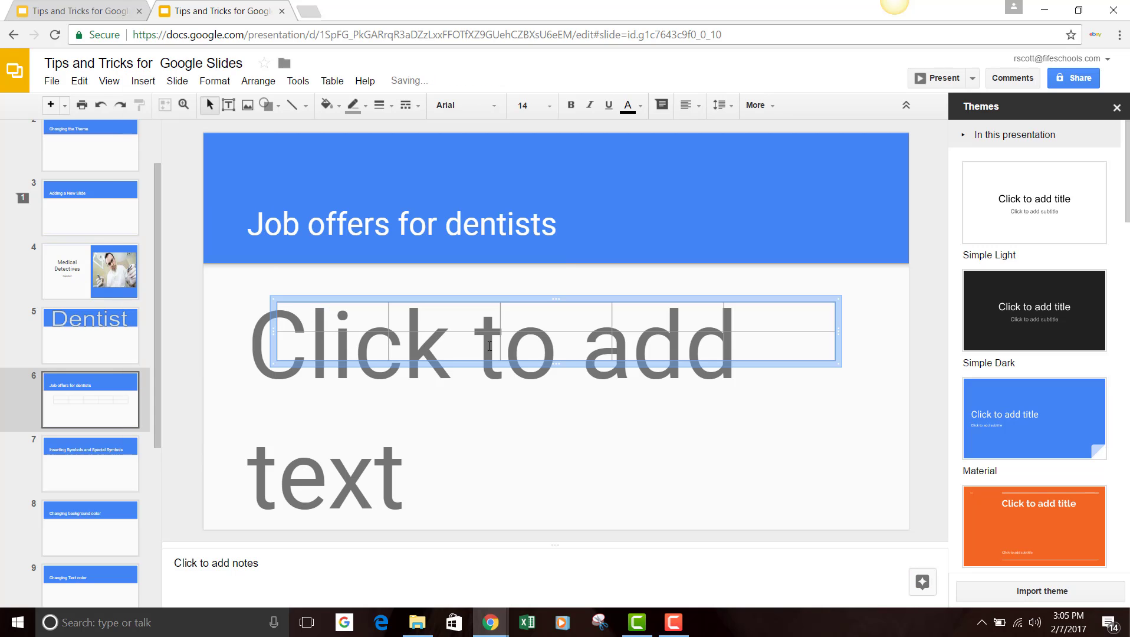
# Cut the empty body text placeholder that lies behind the table.
pyautogui.click(360, 314)
pyautogui.click(286, 282)
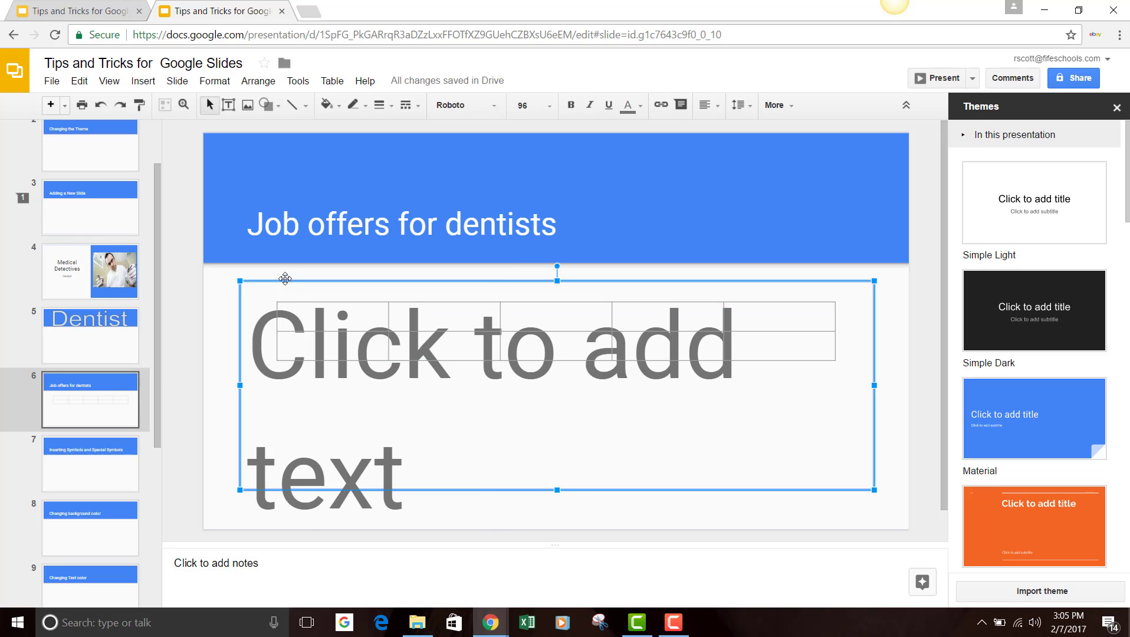
pyautogui.rightClick(285, 282)
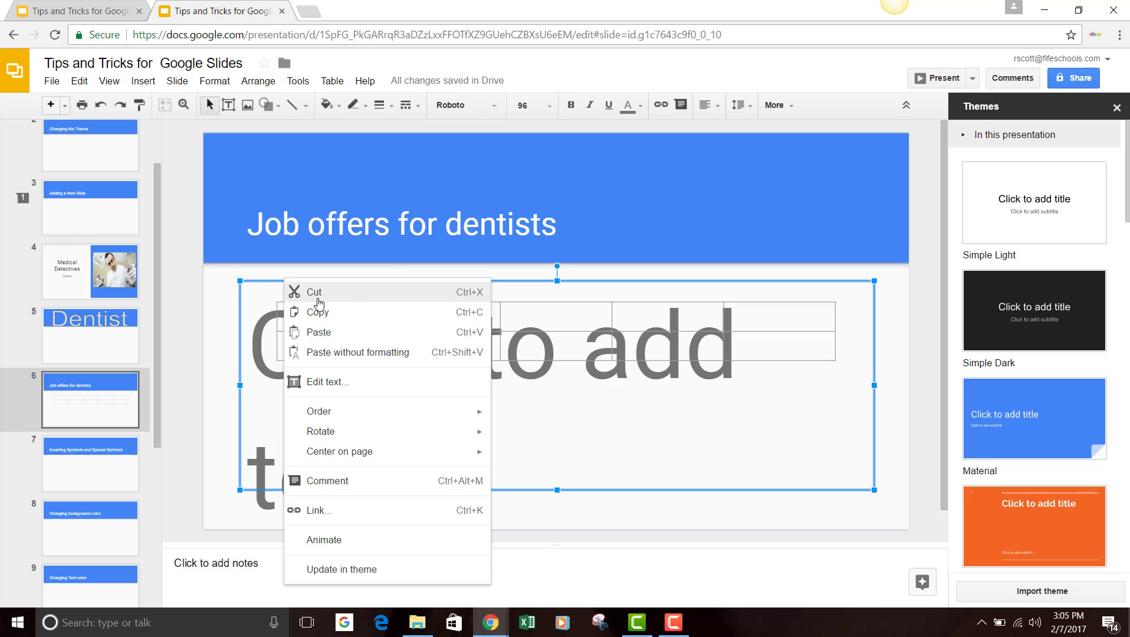
pyautogui.click(317, 298)
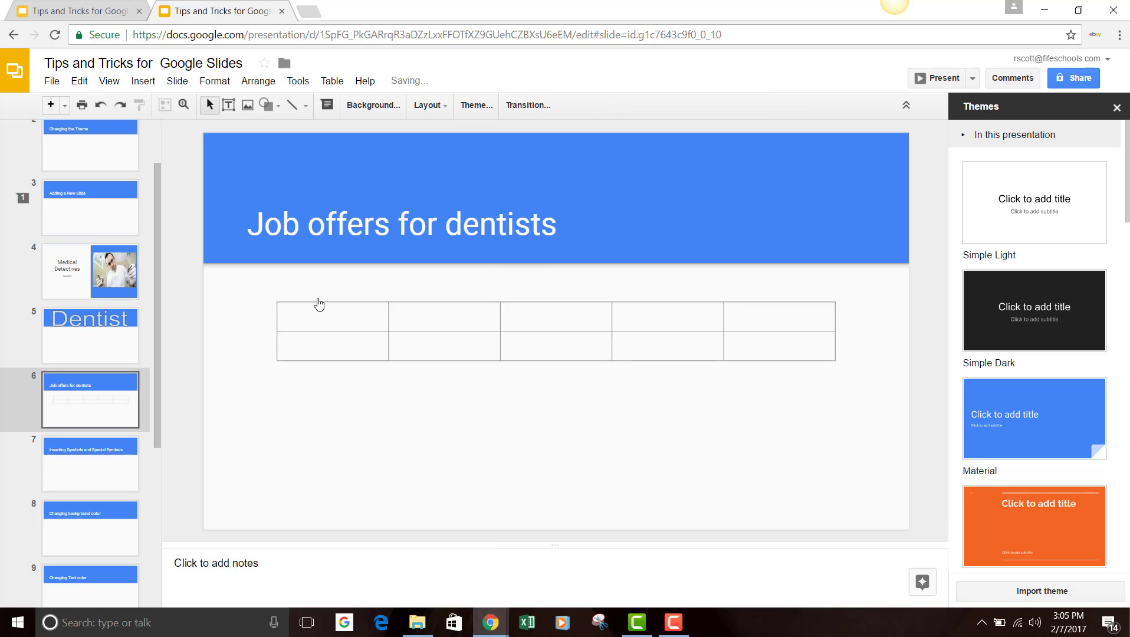
# Enter "State # 1" in the table's first cell and "Alaska" in the cell below it.
pyautogui.click(350, 317)
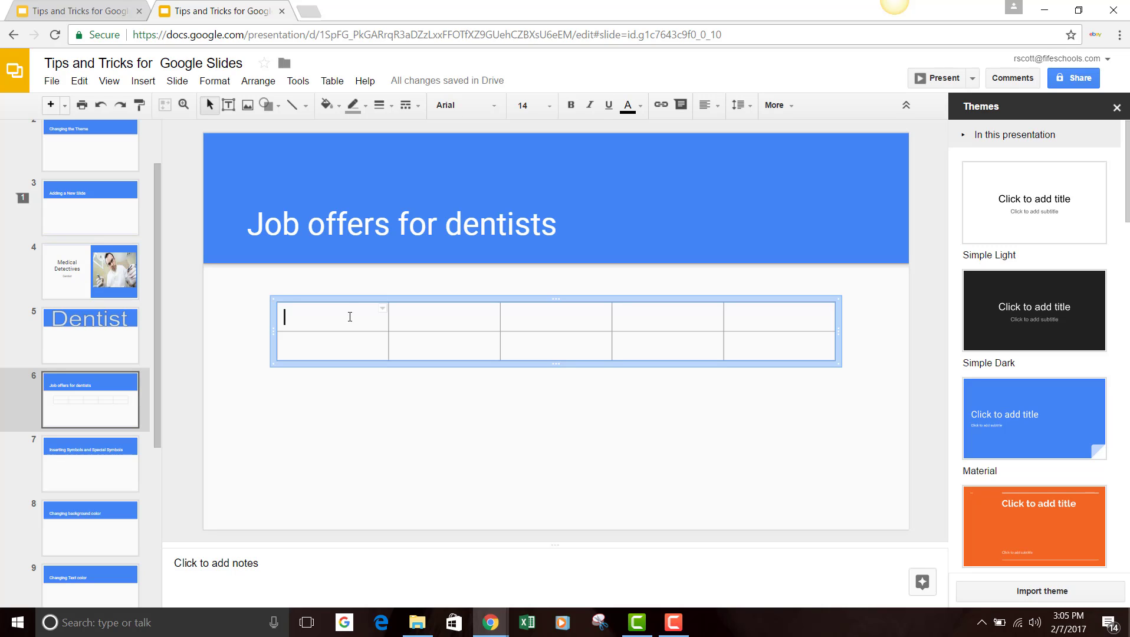
pyautogui.write('State ')
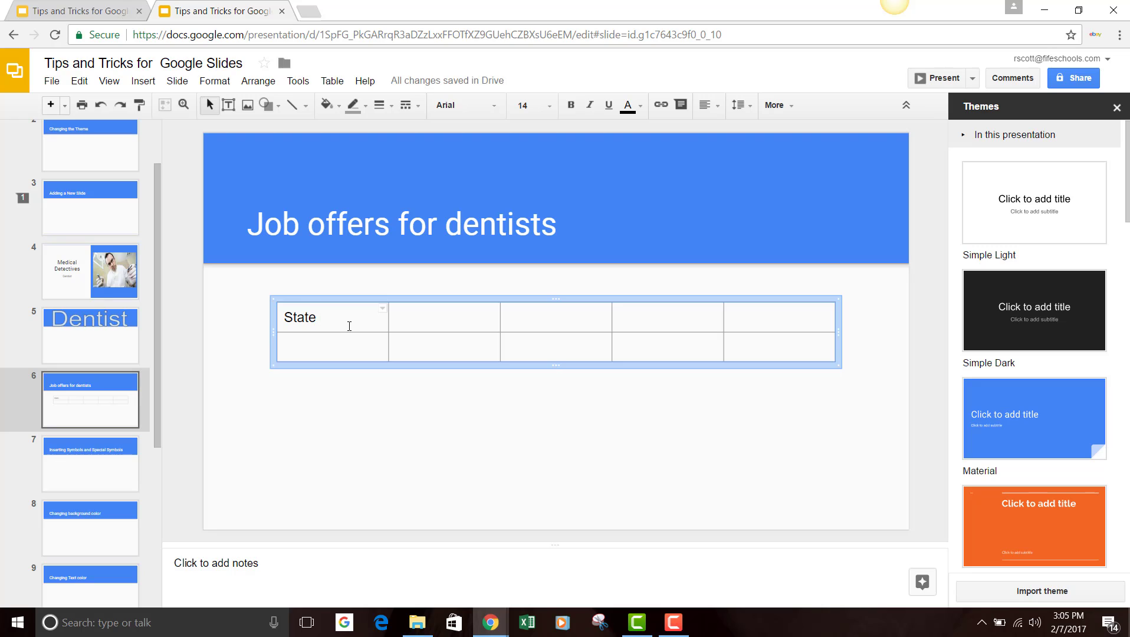
pyautogui.write('# 1')
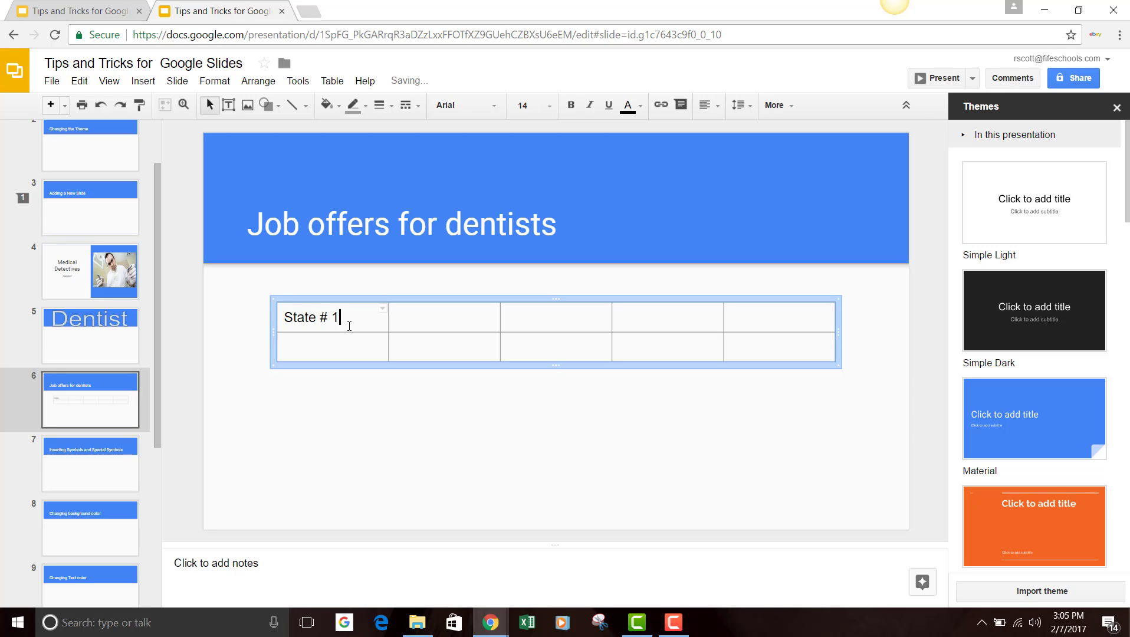
pyautogui.click(358, 348)
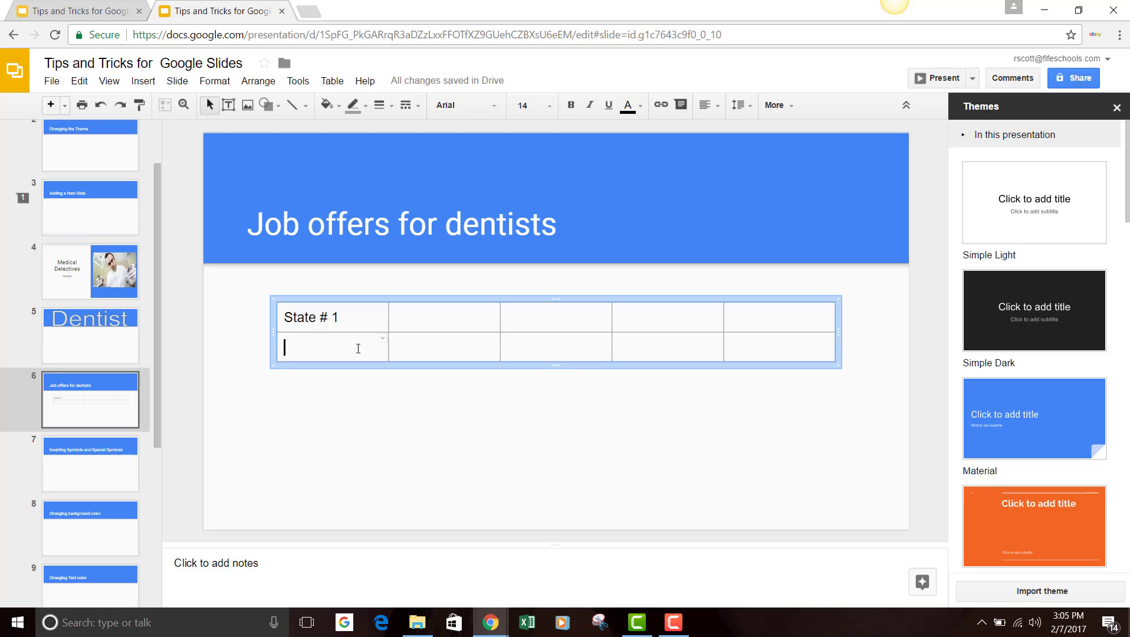
pyautogui.write('Alask')
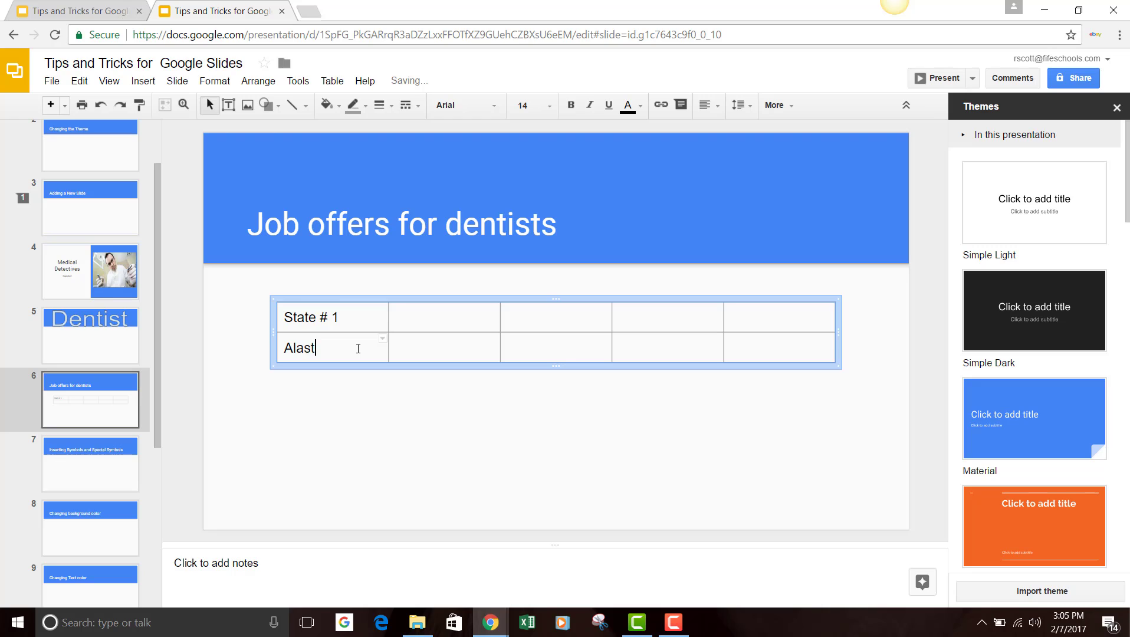
pyautogui.write('a')
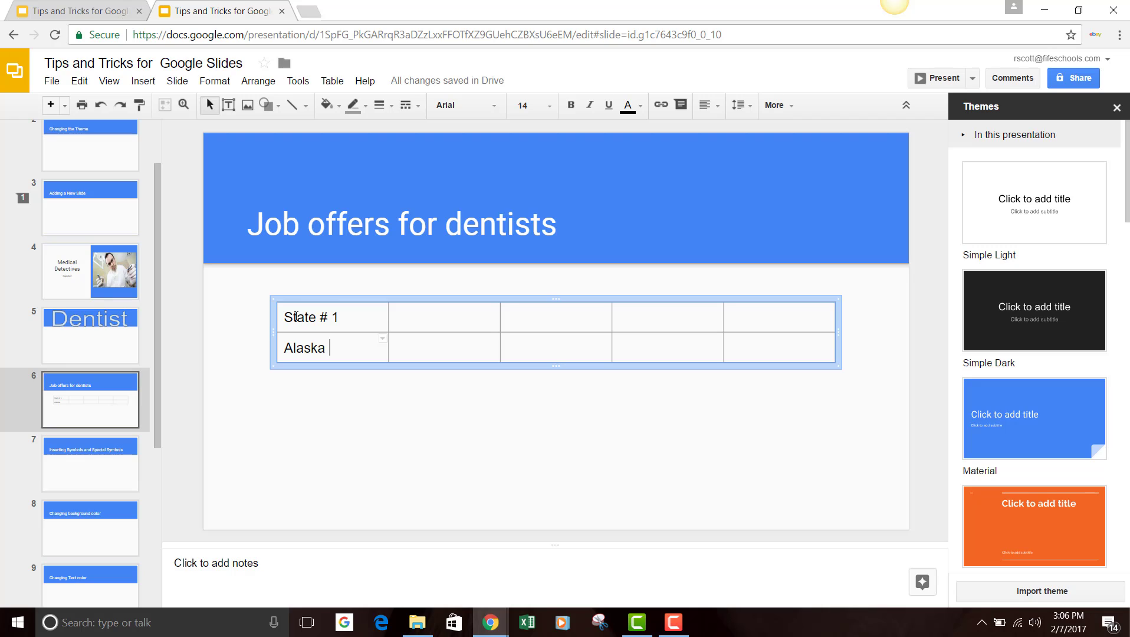
# Insert an empty row below the "State # 1" row of the table.
pyautogui.moveTo(296, 317); pyautogui.dragTo(754, 323)
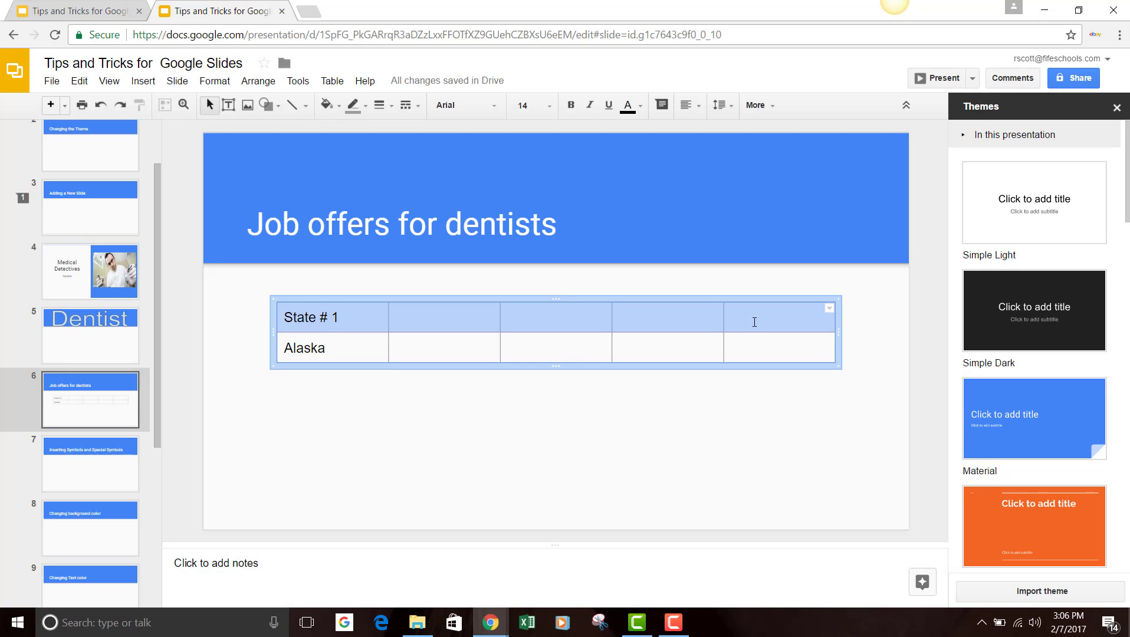
pyautogui.rightClick(505, 323)
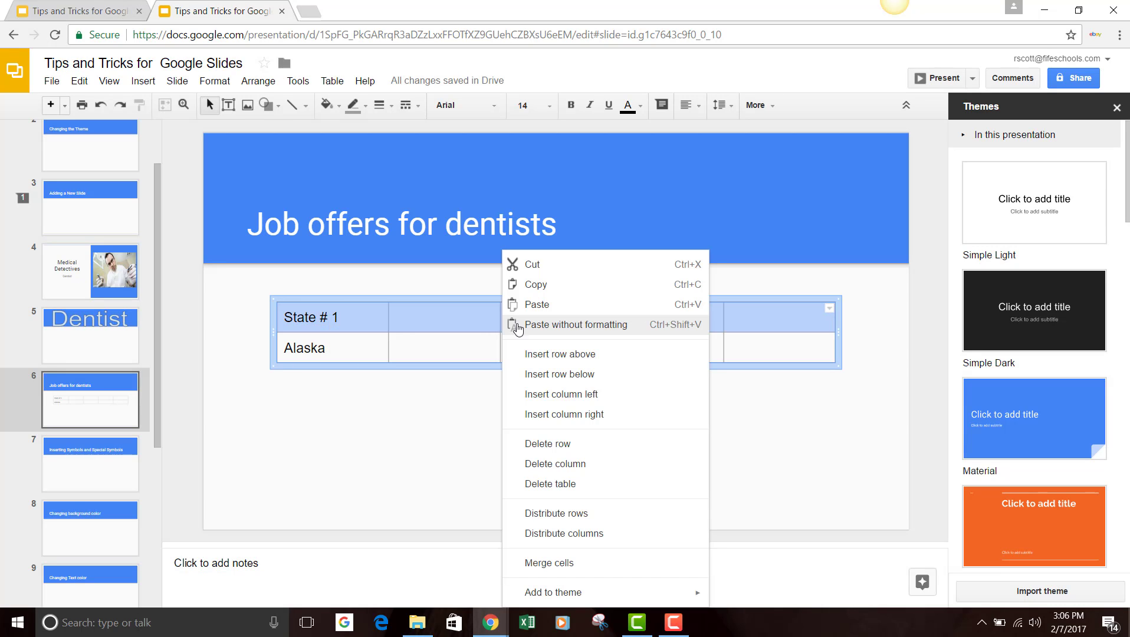
pyautogui.click(568, 382)
pyautogui.click(445, 441)
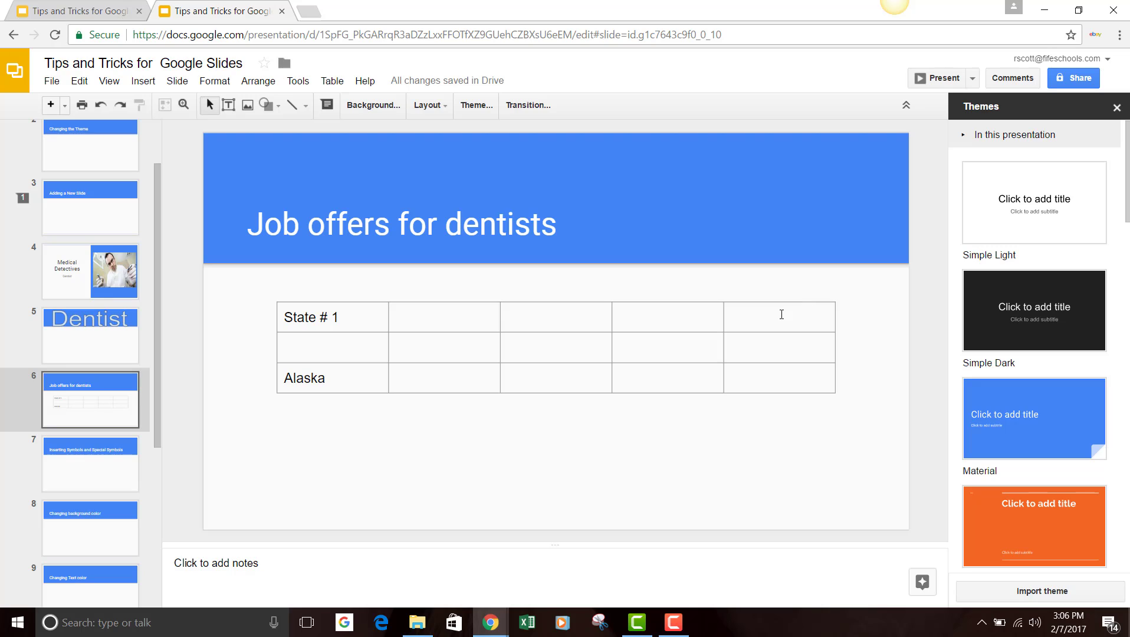
# Delete the last column of the table on the "Job offers for dentists" slide.
pyautogui.moveTo(743, 314); pyautogui.dragTo(761, 394)
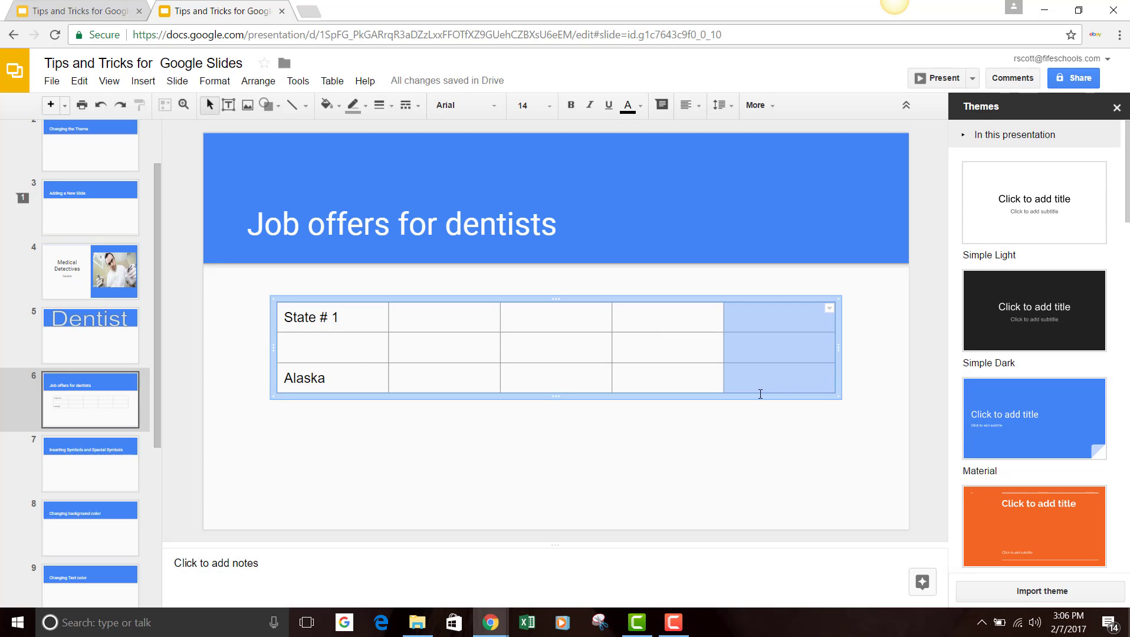
pyautogui.rightClick(768, 341)
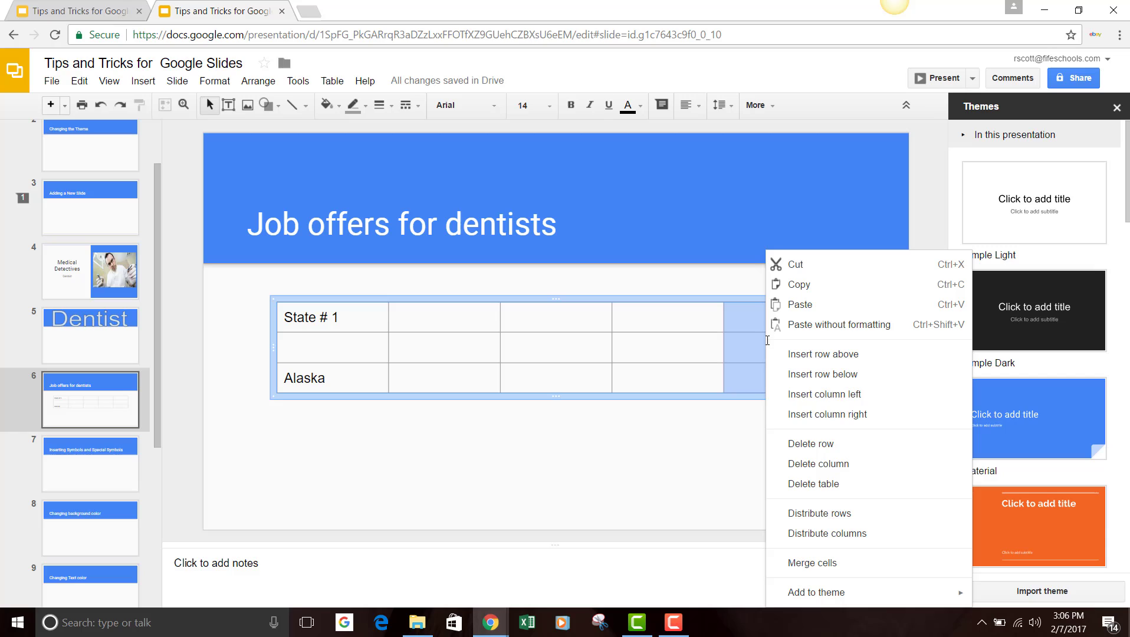
pyautogui.click(823, 470)
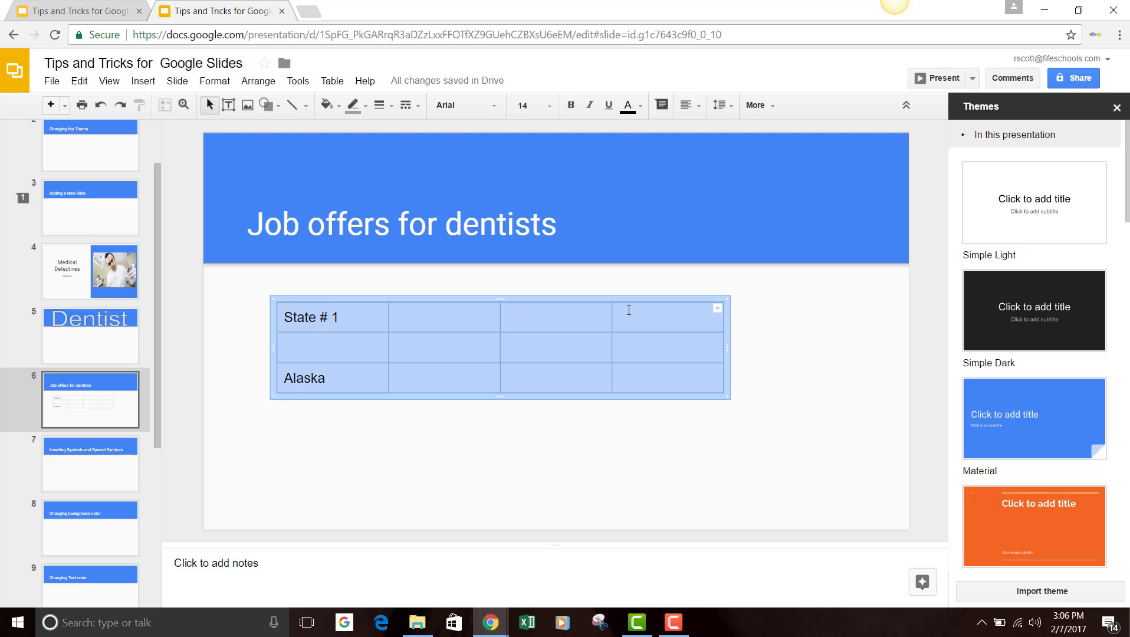
# Undo the deletion of the table's last column and redo it.
pyautogui.moveTo(629, 310); pyautogui.dragTo(688, 370)
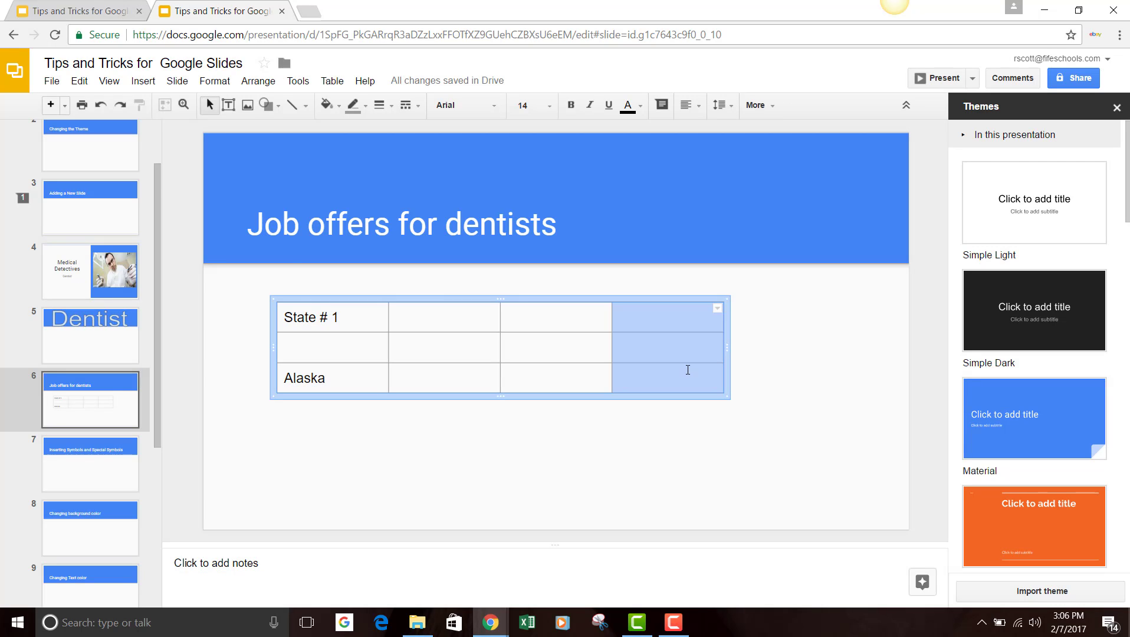
pyautogui.click(104, 107)
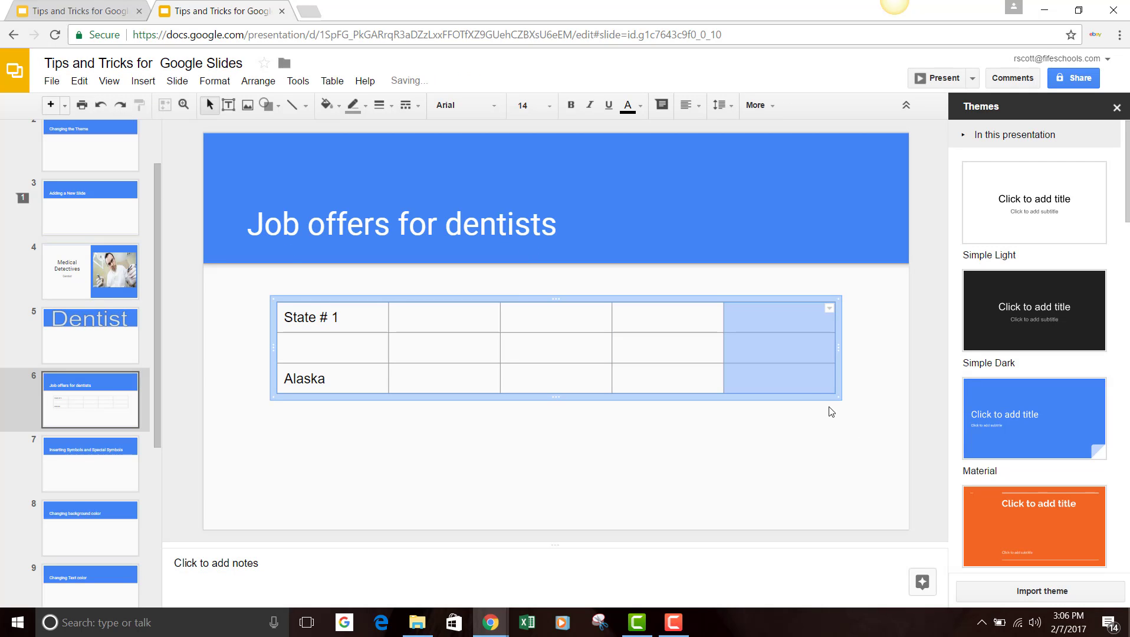
pyautogui.click(121, 107)
# Insert a new column to the right of the table's last column.
pyautogui.click(679, 309)
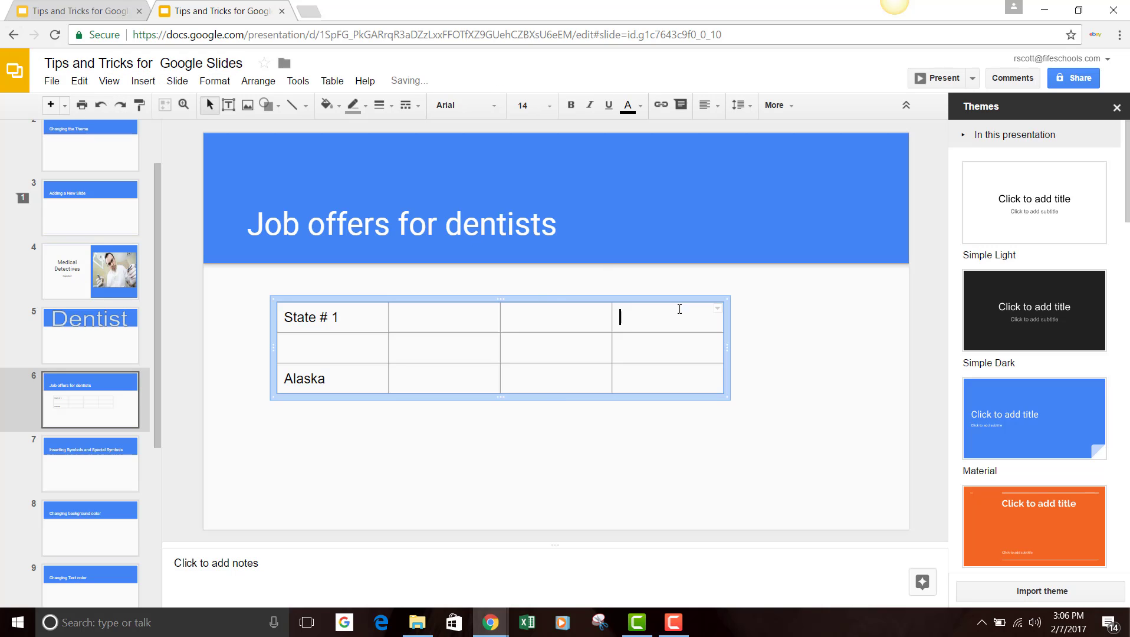
pyautogui.moveTo(686, 323); pyautogui.dragTo(702, 369)
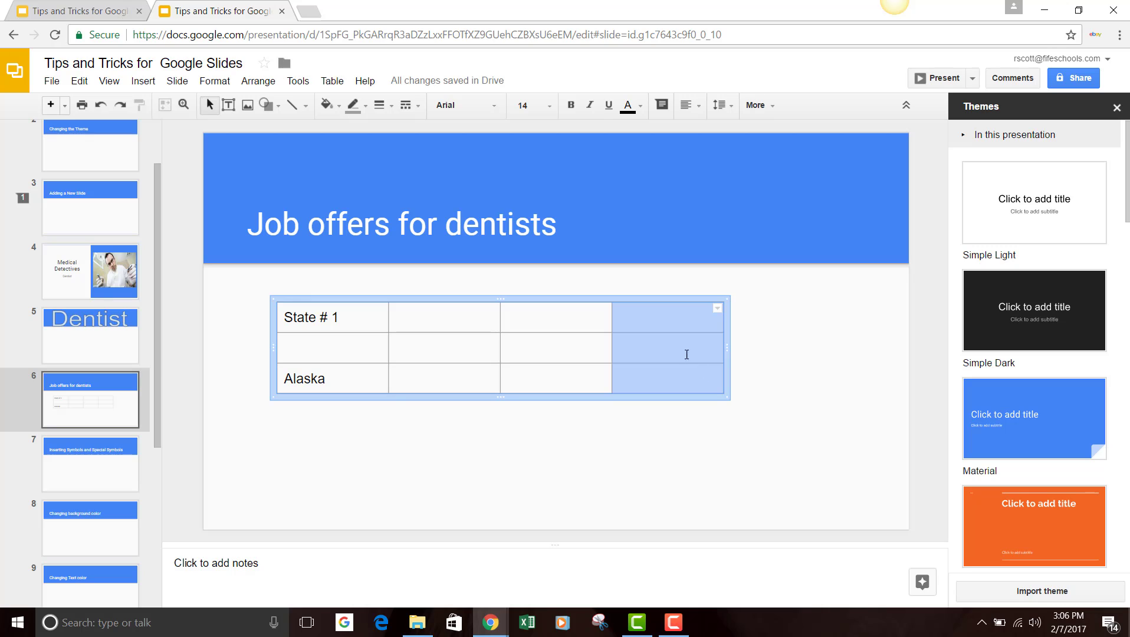
pyautogui.rightClick(678, 337)
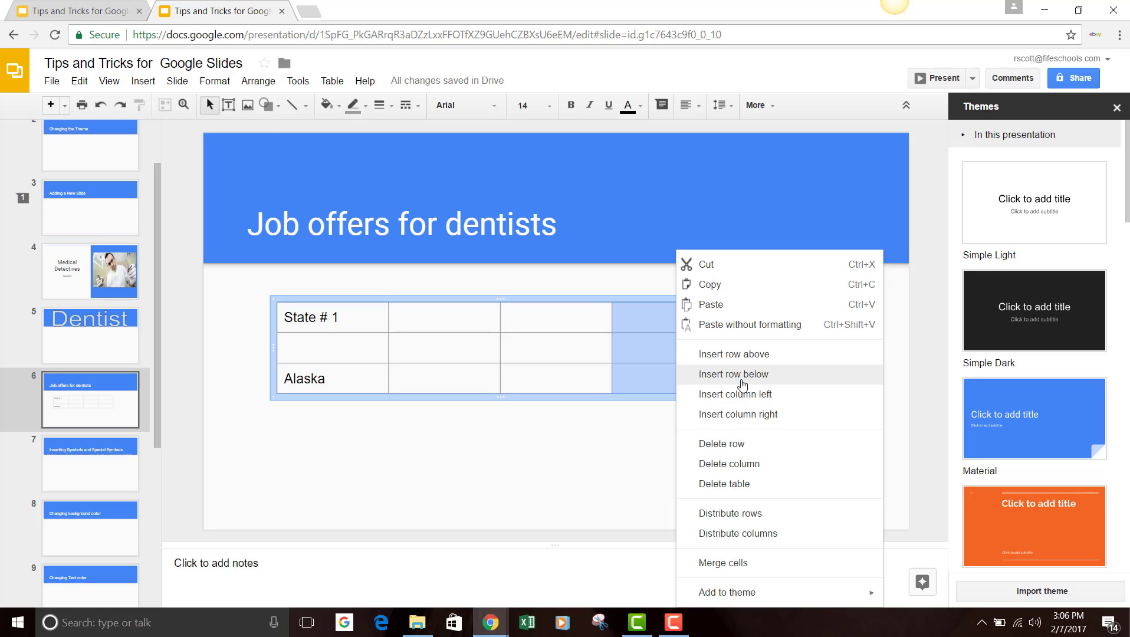
pyautogui.click(750, 416)
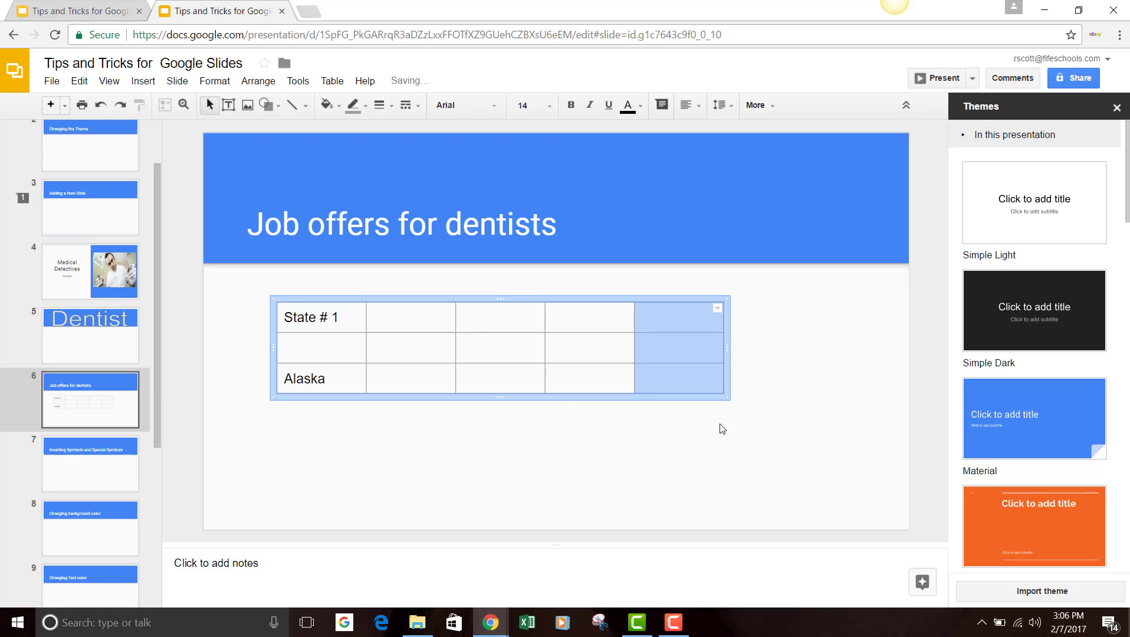
# Widen the table on both sides and extend it downward to fill most of the slide's body area.
pyautogui.moveTo(724, 343); pyautogui.dragTo(852, 344)
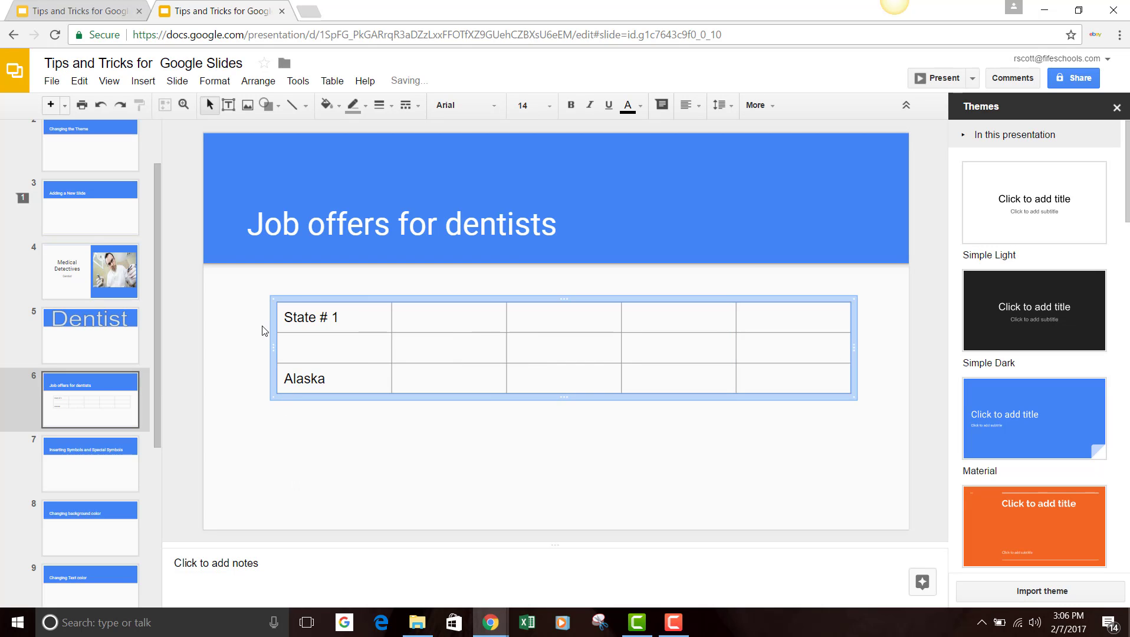
pyautogui.moveTo(273, 346); pyautogui.dragTo(234, 348)
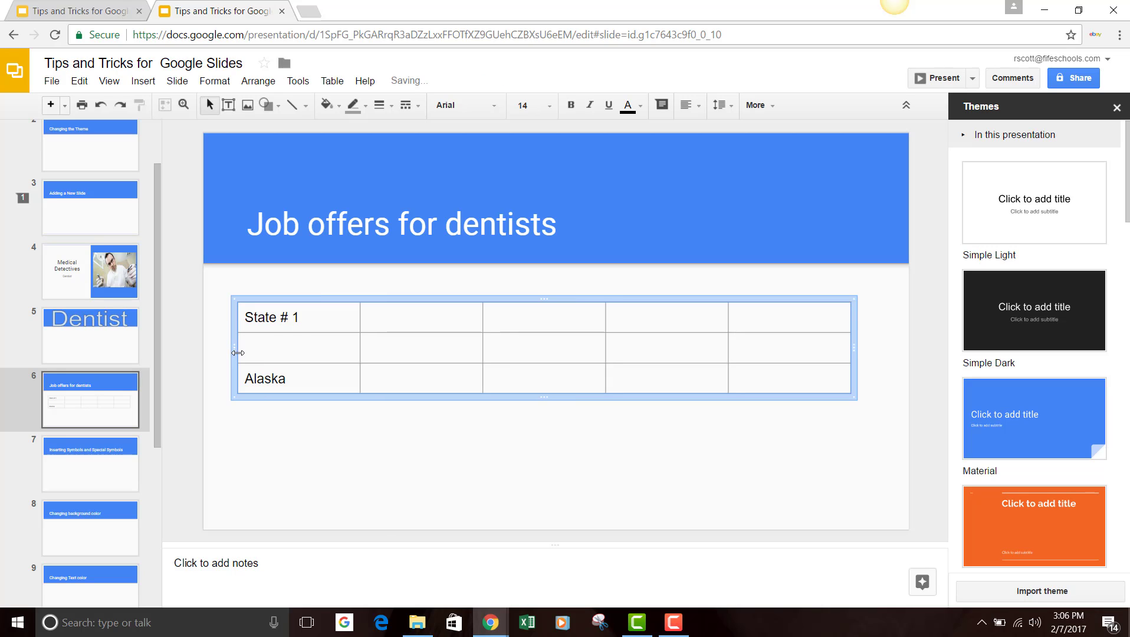
pyautogui.moveTo(544, 398); pyautogui.dragTo(549, 484)
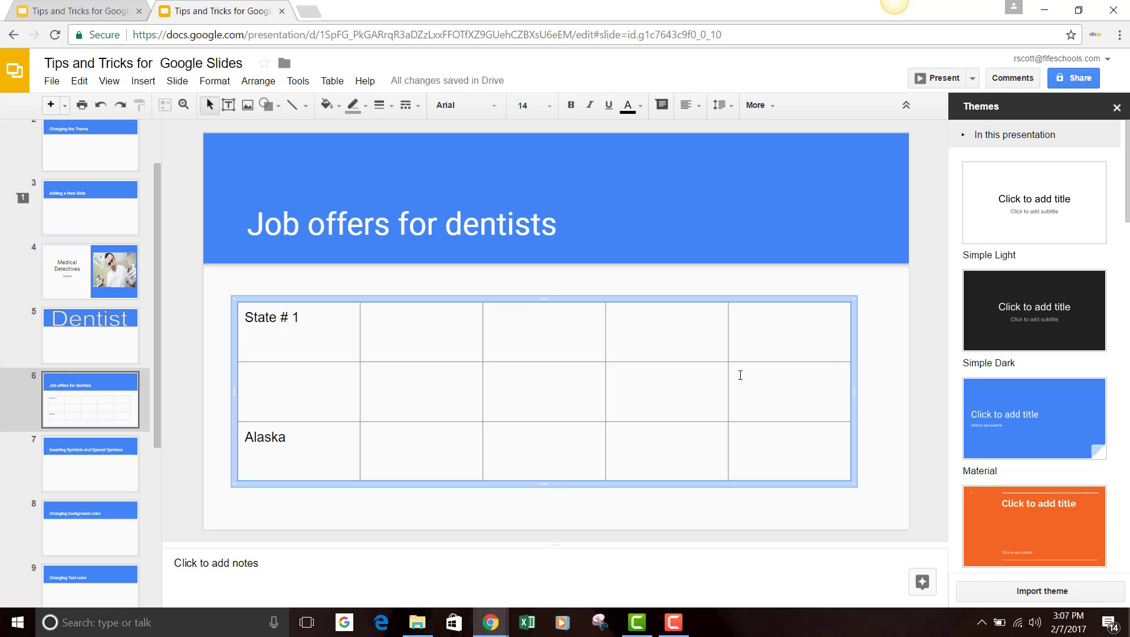
# Shift the borders between the table's columns and rows to give them unequal widths and heights.
pyautogui.moveTo(728, 381); pyautogui.dragTo(576, 387)
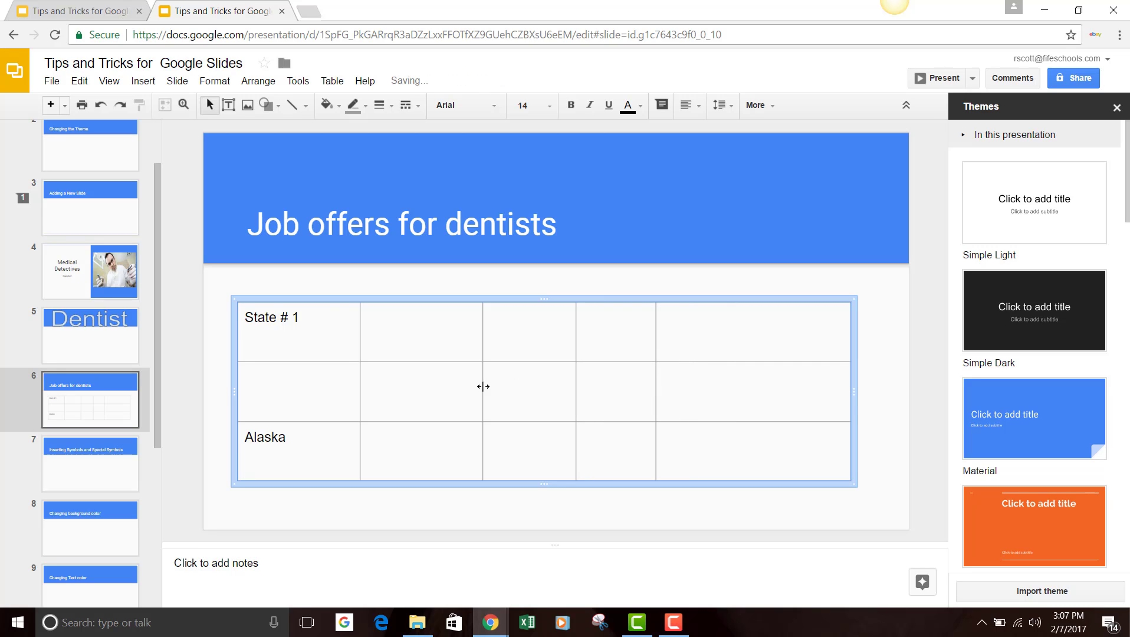
pyautogui.moveTo(483, 387); pyautogui.dragTo(428, 389)
pyautogui.moveTo(482, 362); pyautogui.dragTo(483, 389)
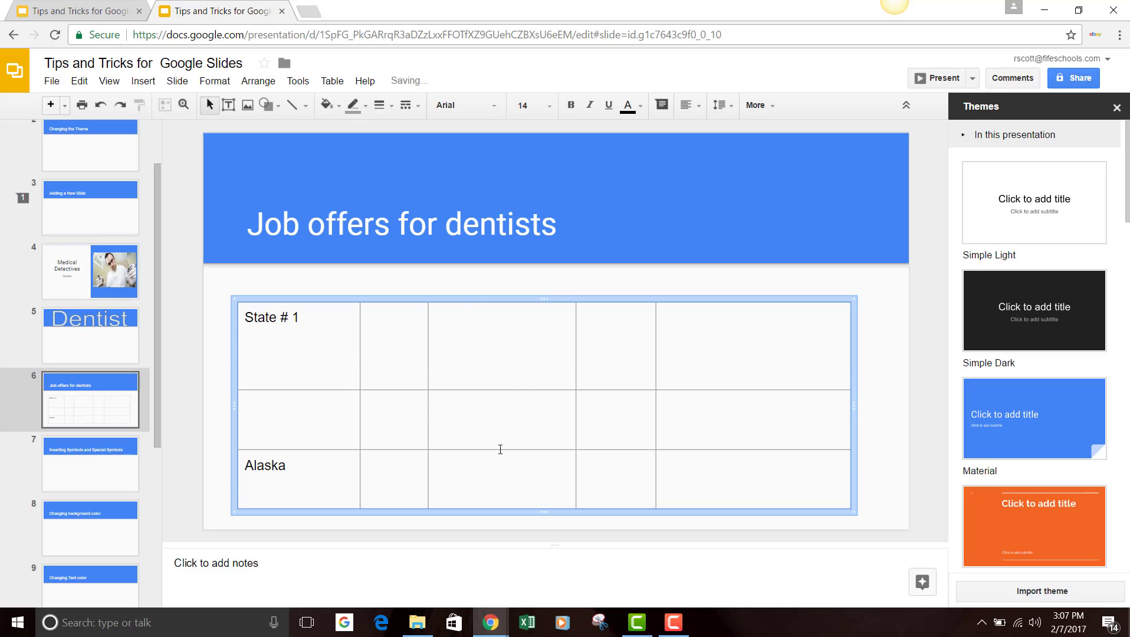
pyautogui.moveTo(501, 450); pyautogui.dragTo(500, 435)
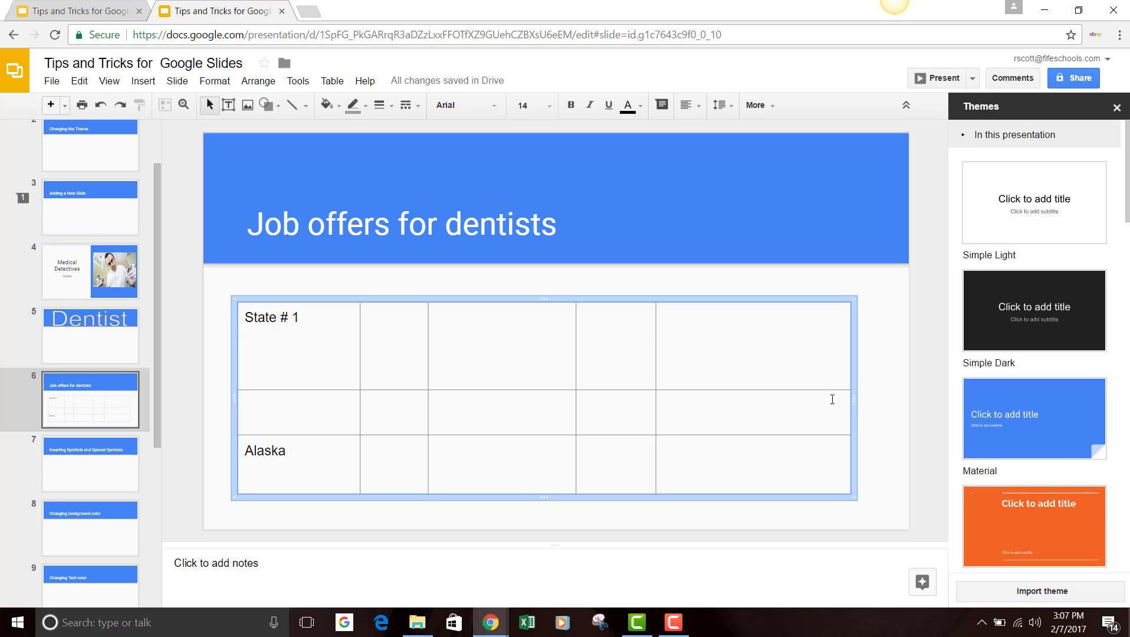
# Distribute the rows and columns of the whole table evenly.
pyautogui.moveTo(833, 400); pyautogui.dragTo(474, 375)
pyautogui.click(474, 375)
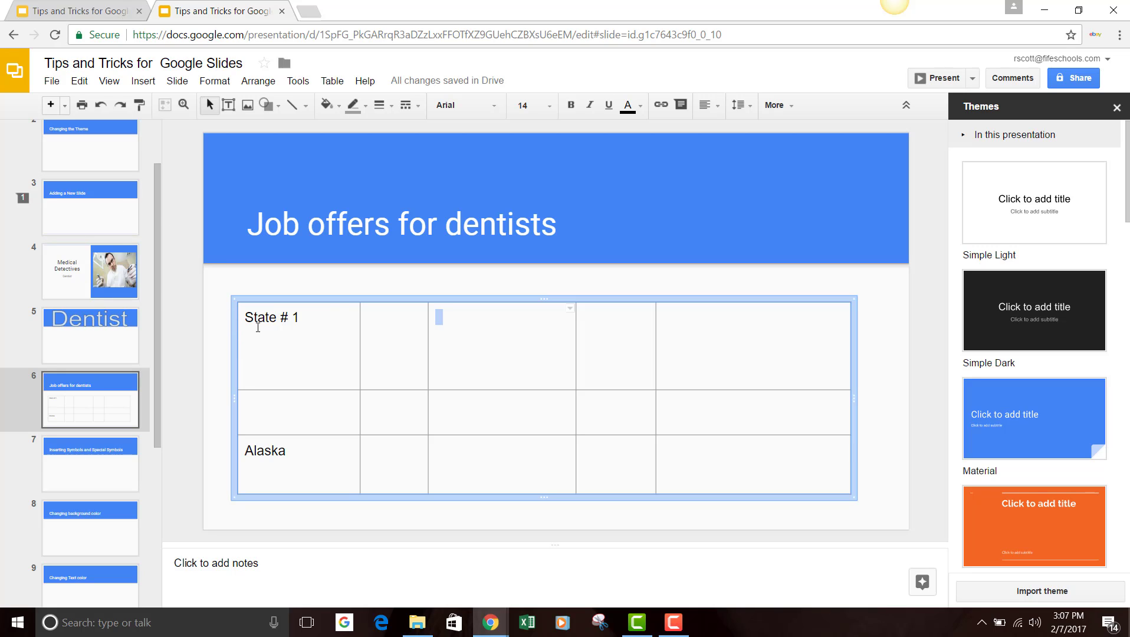
pyautogui.moveTo(246, 316); pyautogui.dragTo(736, 455)
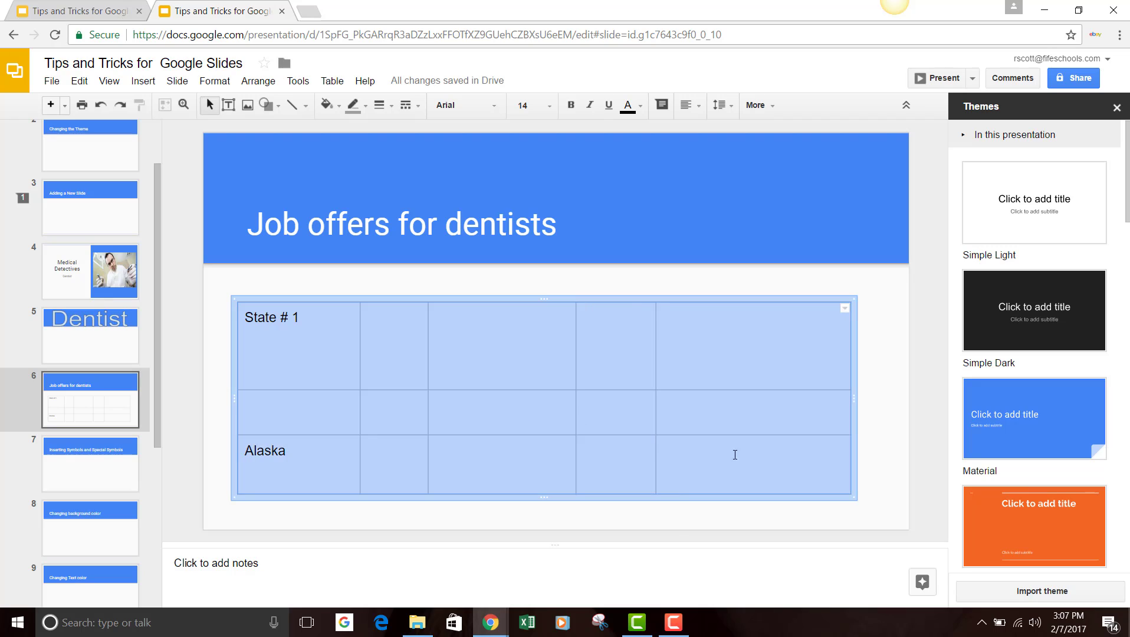
pyautogui.rightClick(735, 357)
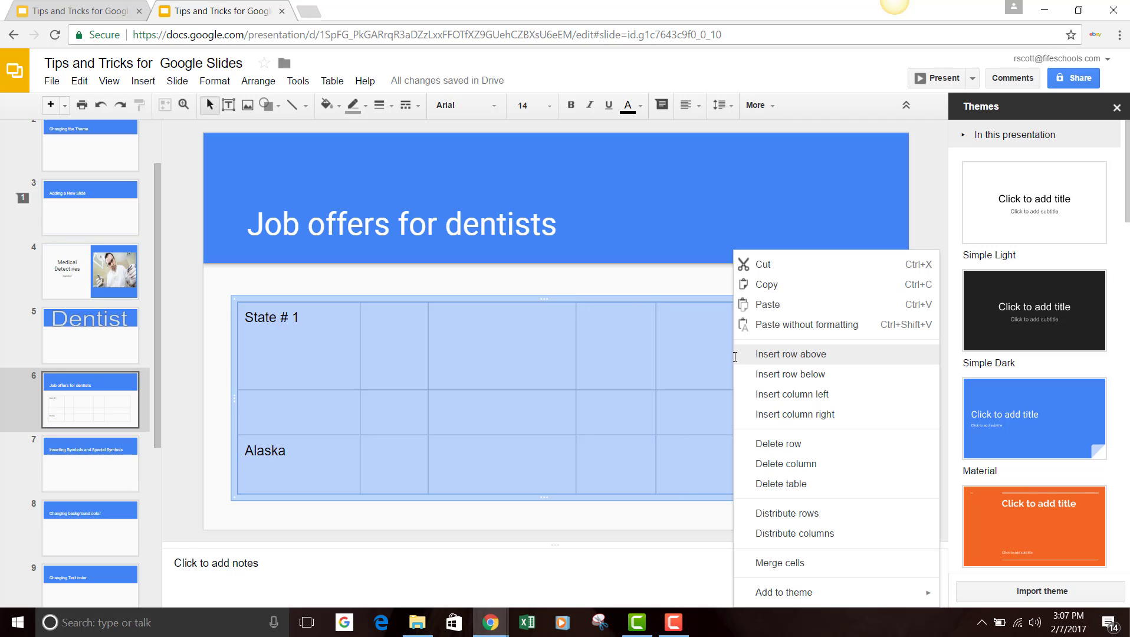
pyautogui.click(816, 514)
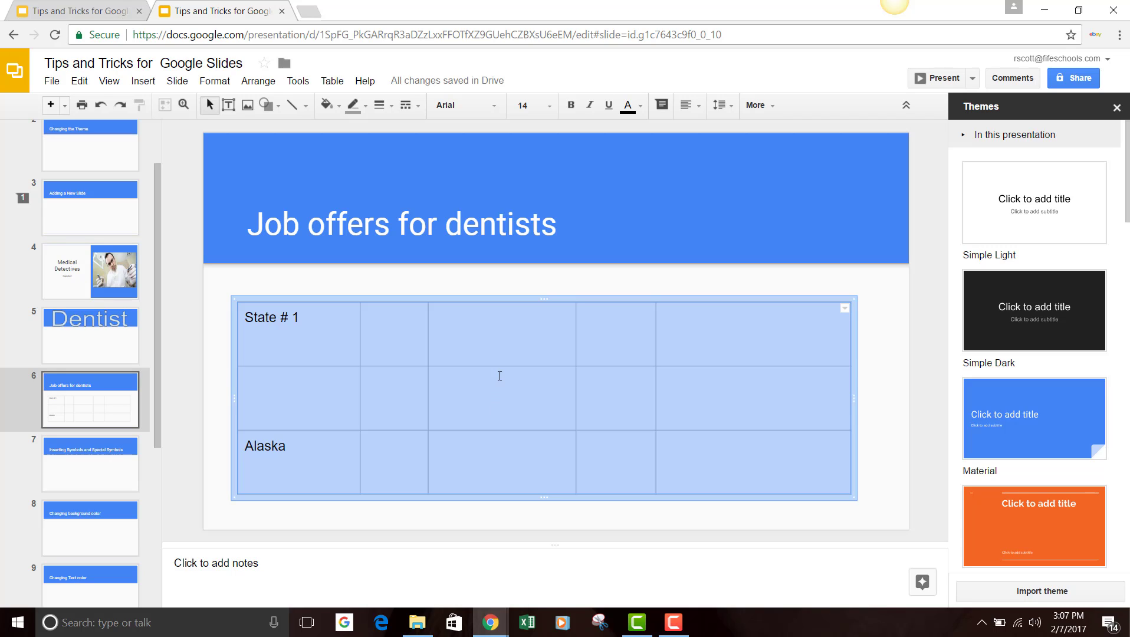
pyautogui.rightClick(497, 350)
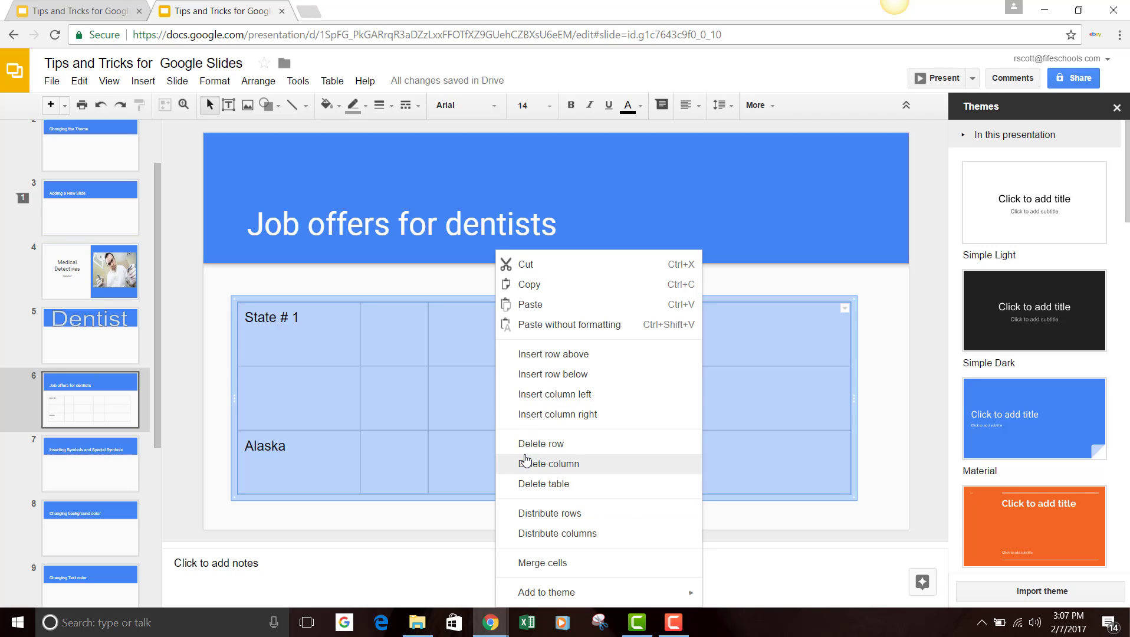
pyautogui.click(579, 535)
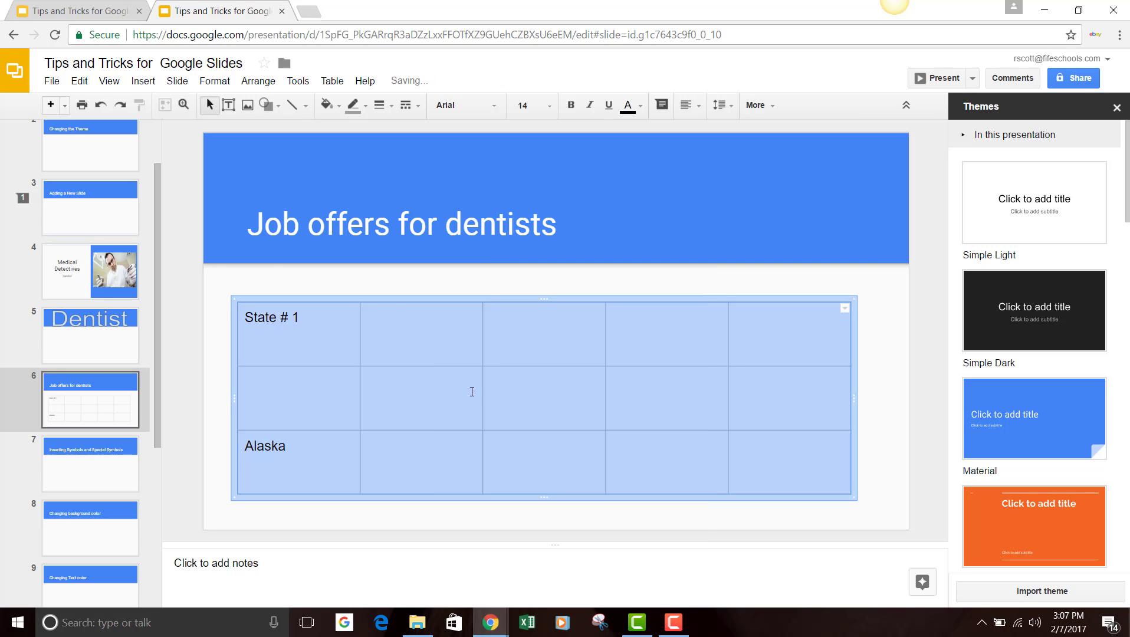
pyautogui.click(656, 211)
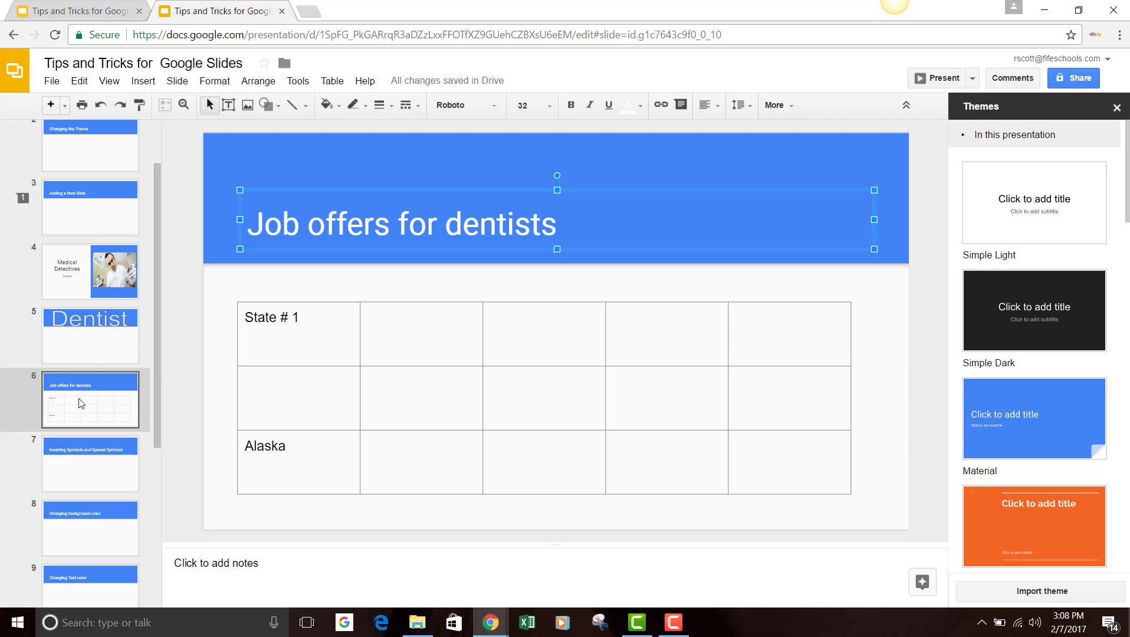
# Open the "Inserting Symbols and Special Symbols" slide and start editing its empty body text.
pyautogui.scroll(-1, 82, 404)
pyautogui.click(94, 408)
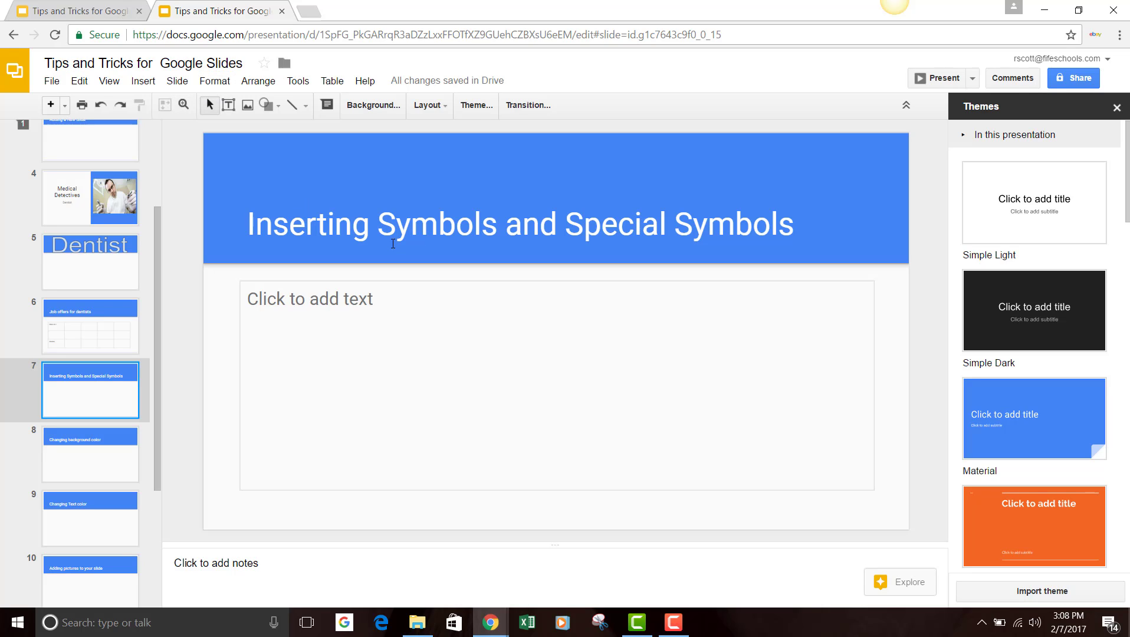
pyautogui.click(386, 296)
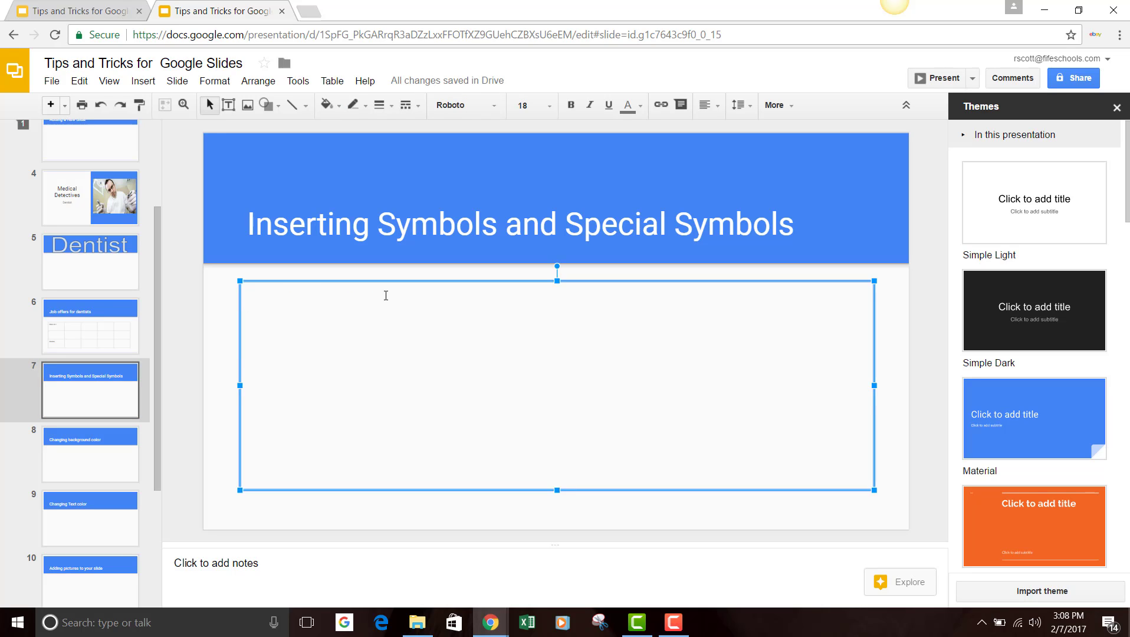
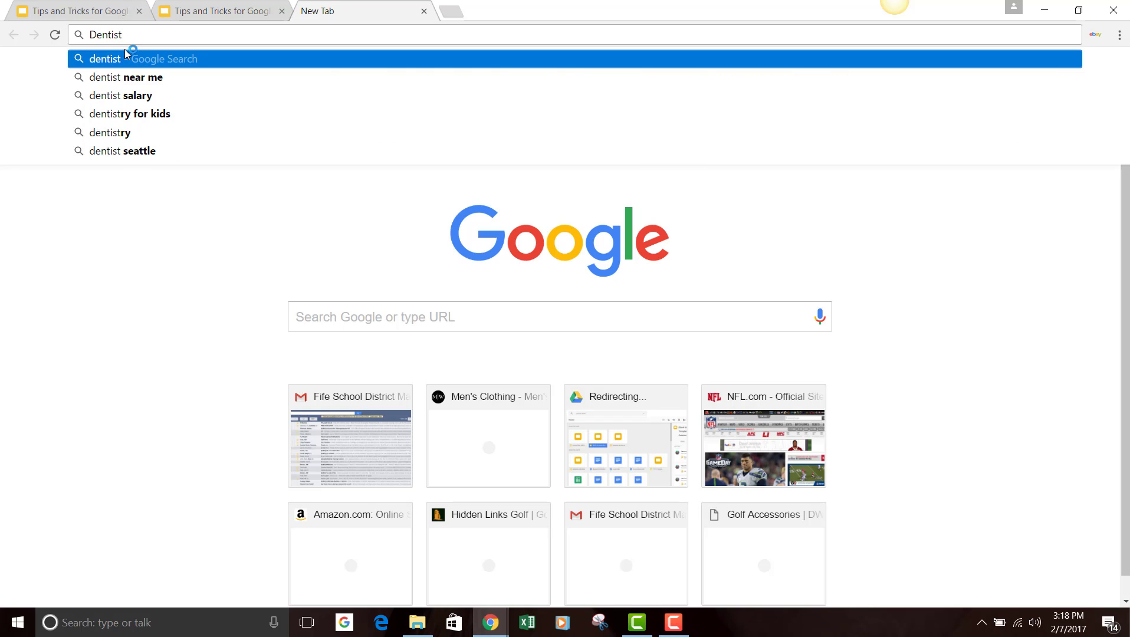
# Search the web for "Dentist assistant" and switch to the image results.
pyautogui.write('assist')
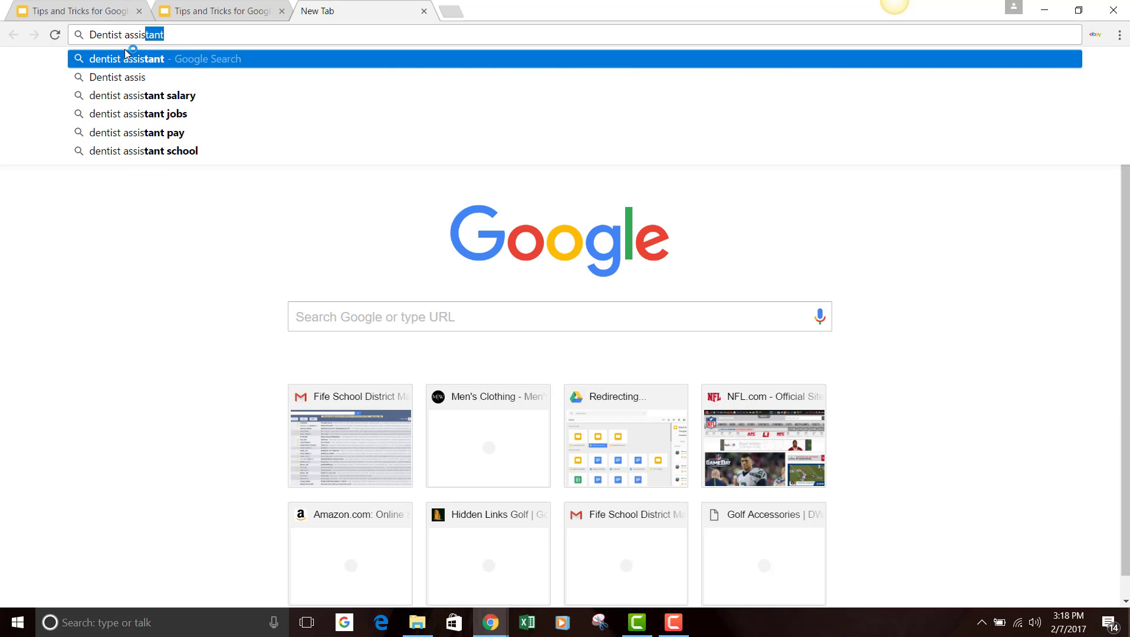
pyautogui.write('ant')
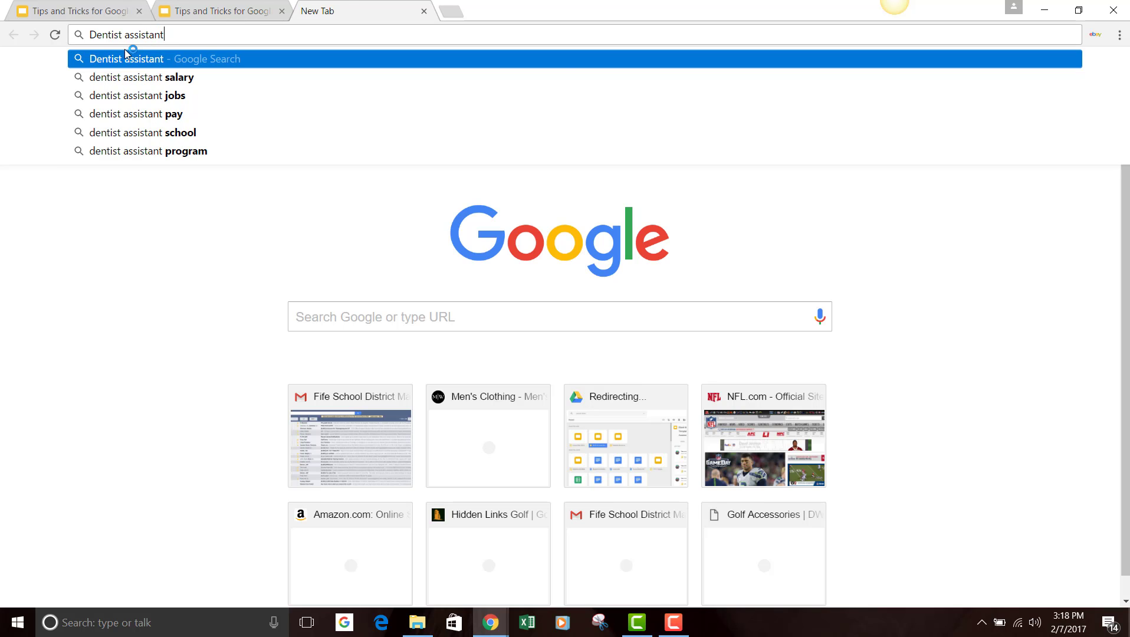
pyautogui.press('Return')
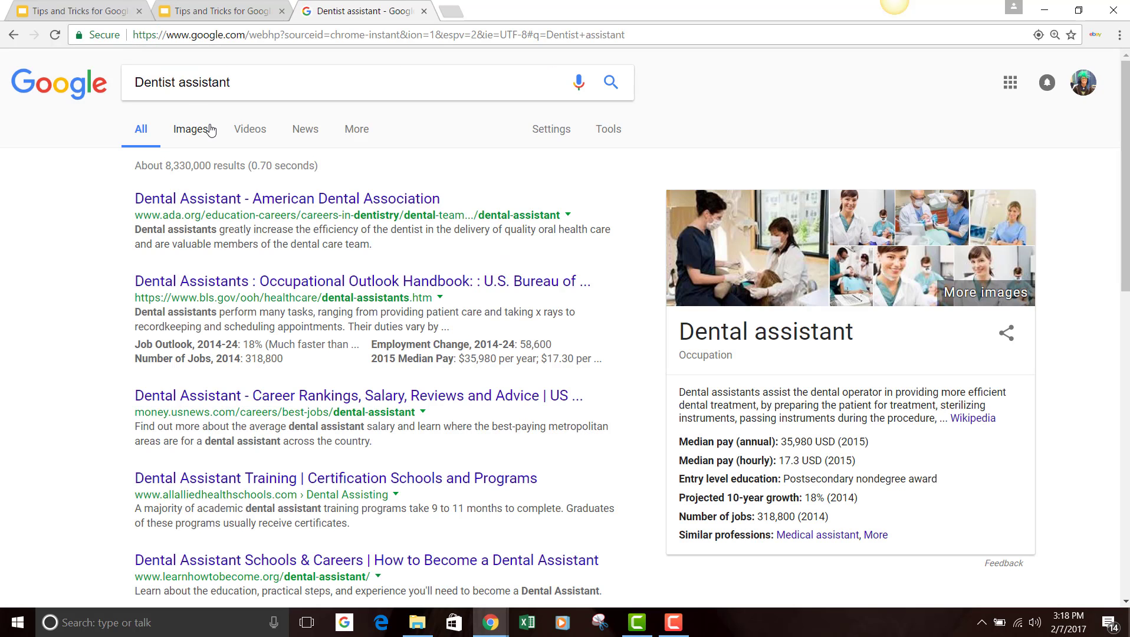
pyautogui.click(204, 136)
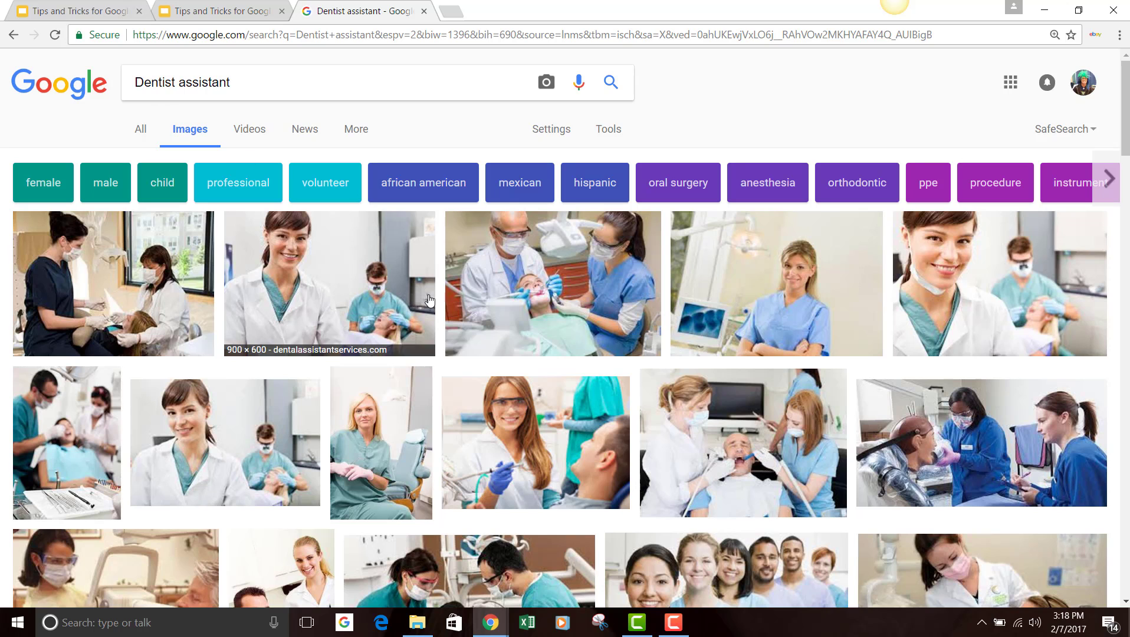
# Examine the dentist assistant image results, preview the photo of a dentist and assistant treating a patient, and return to the image results.
pyautogui.scroll(-3, 779, 289)
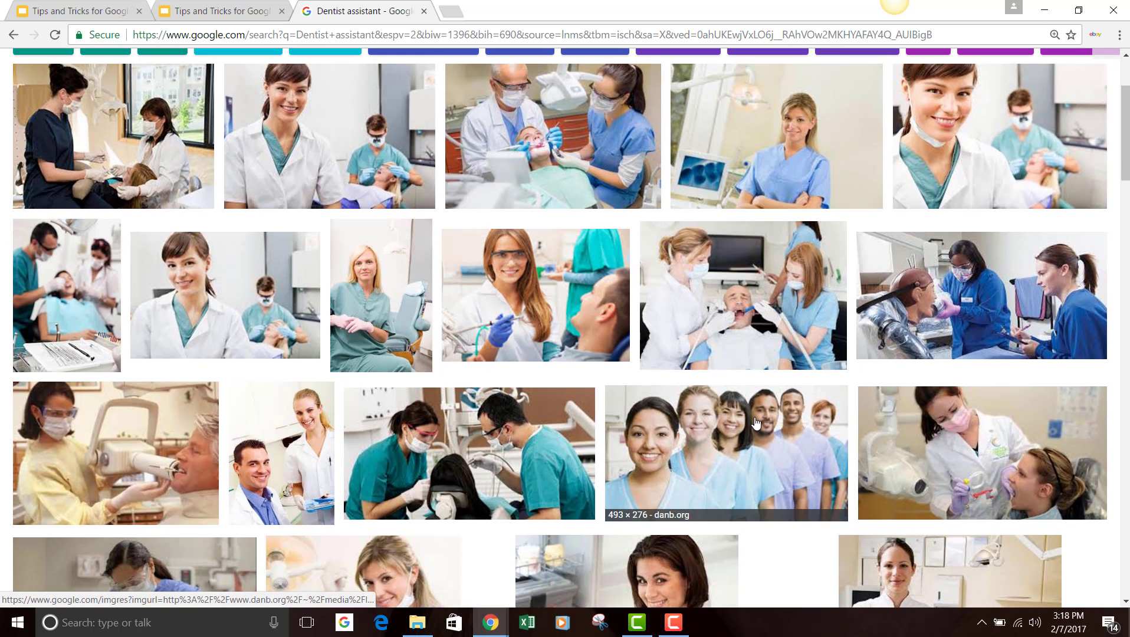
pyautogui.scroll(-1, 389, 419)
pyautogui.scroll(-3, 561, 413)
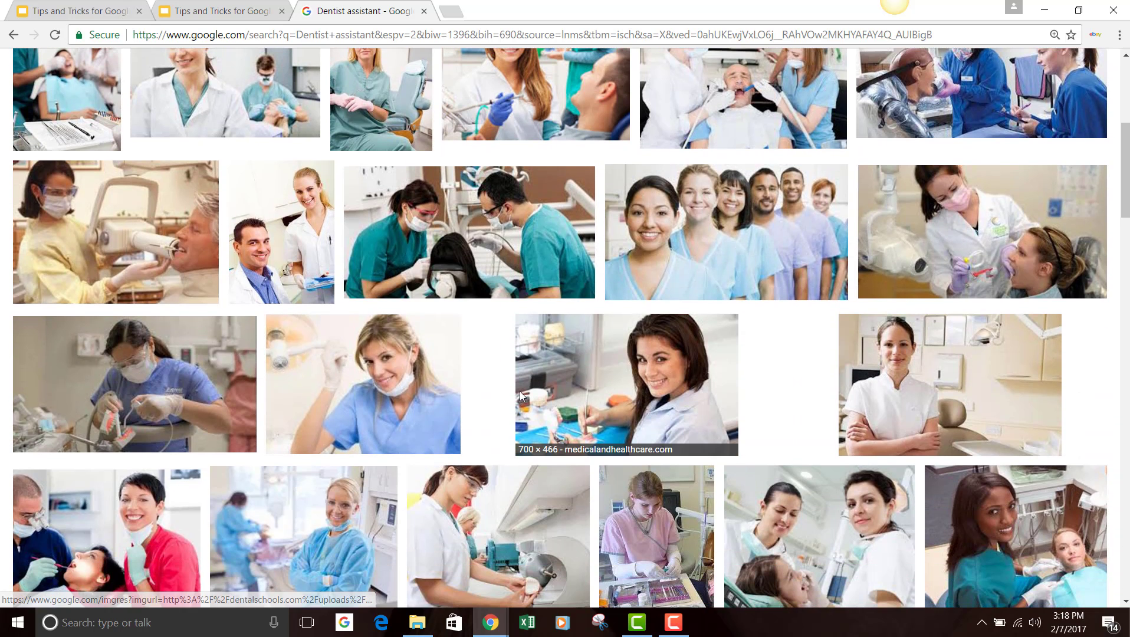
pyautogui.scroll(-3, 857, 462)
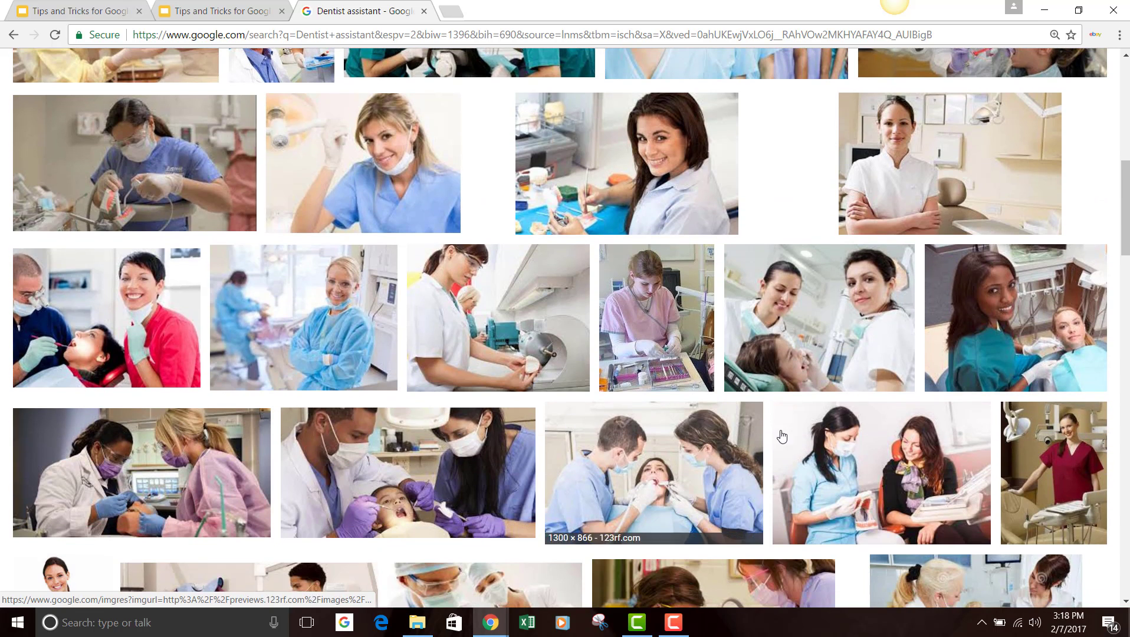
pyautogui.scroll(-3, 791, 439)
pyautogui.scroll(-3, 425, 461)
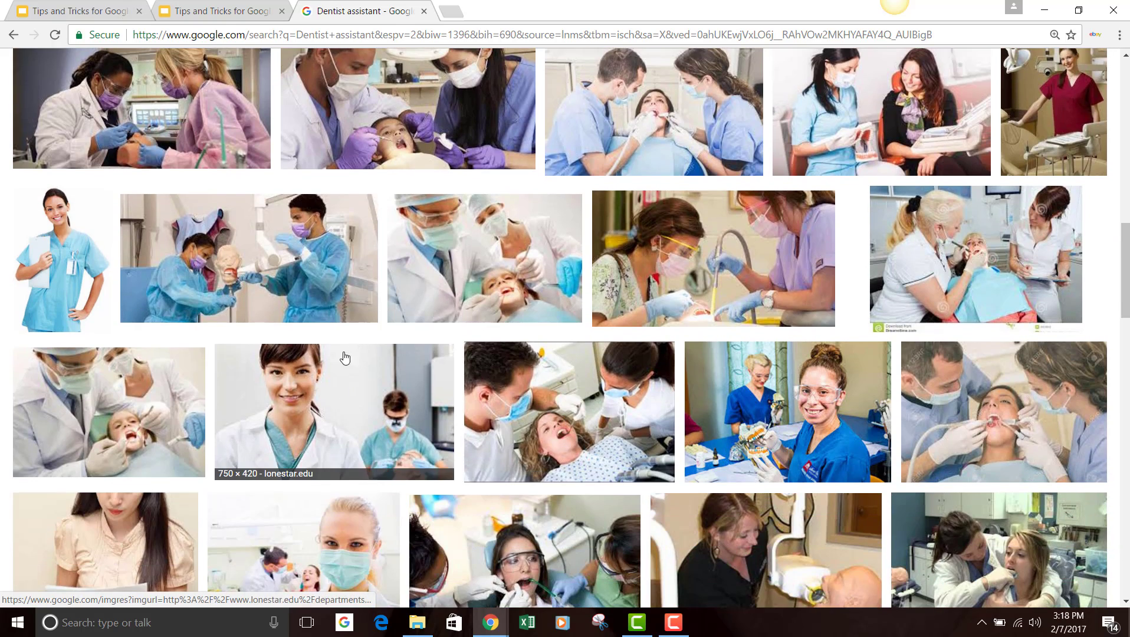
pyautogui.scroll(1, 345, 360)
pyautogui.scroll(7, 679, 359)
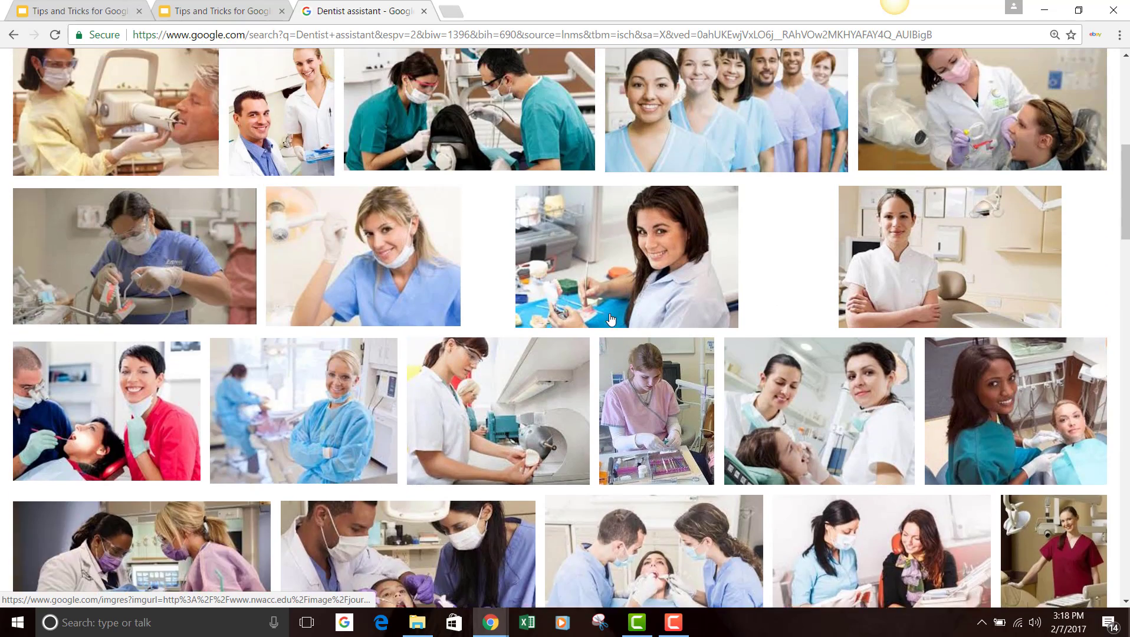
pyautogui.scroll(5, 838, 254)
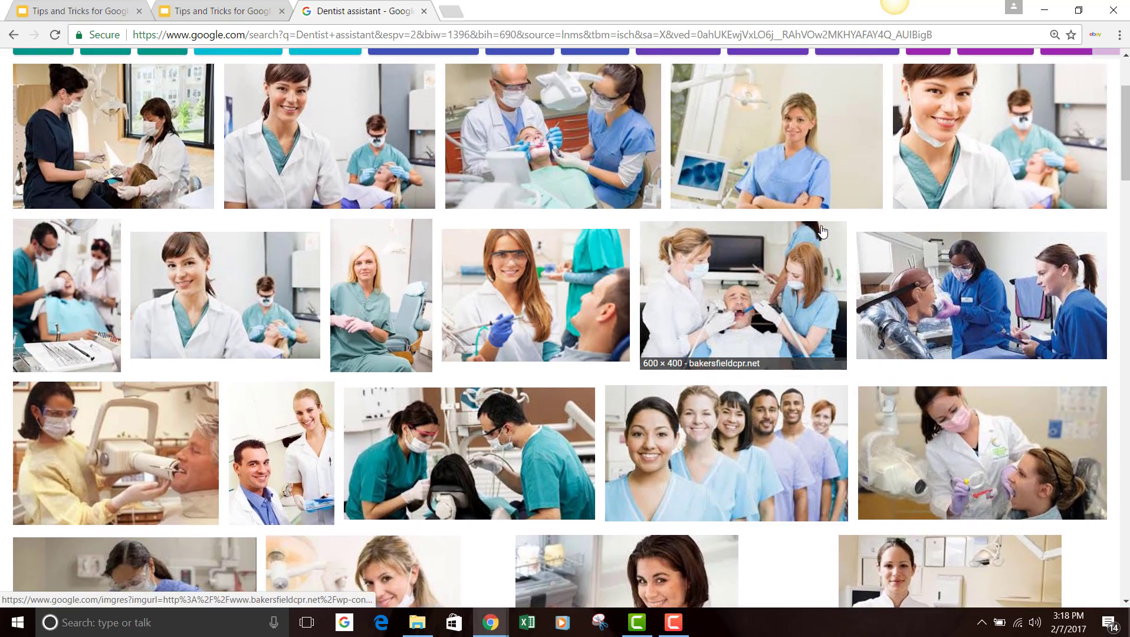
pyautogui.scroll(-15, 823, 231)
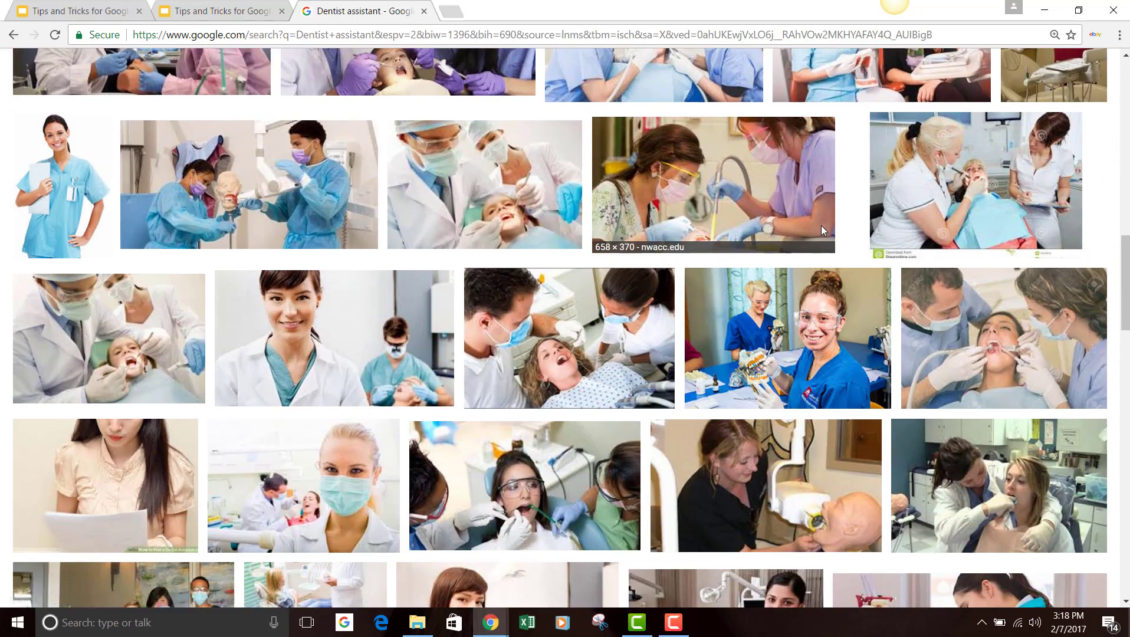
pyautogui.scroll(-5, 823, 230)
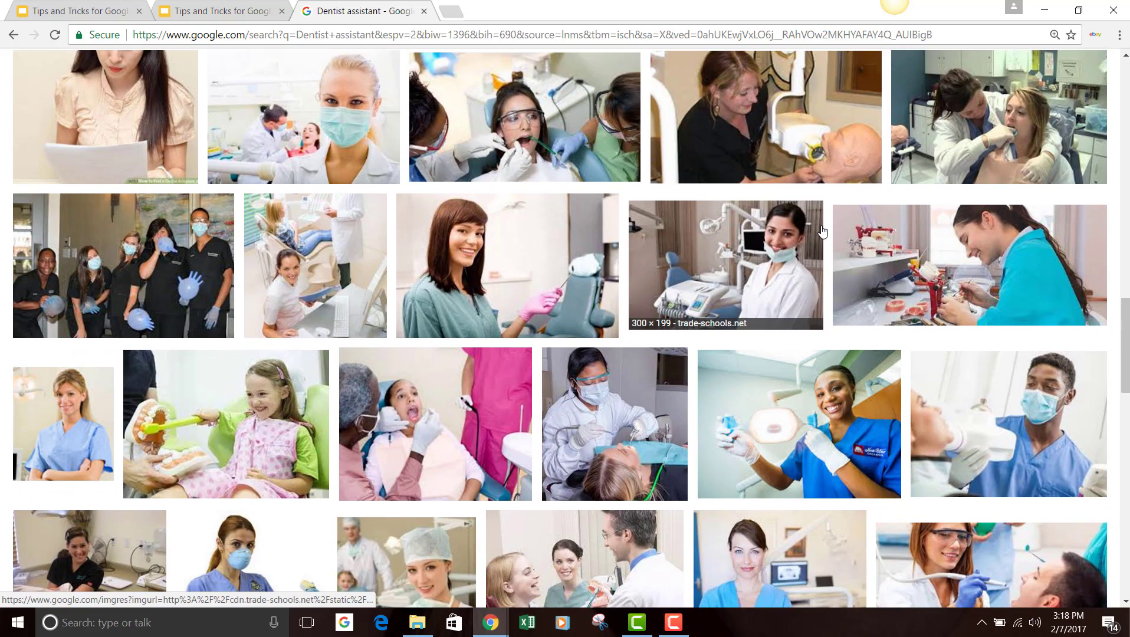
pyautogui.scroll(-9, 823, 230)
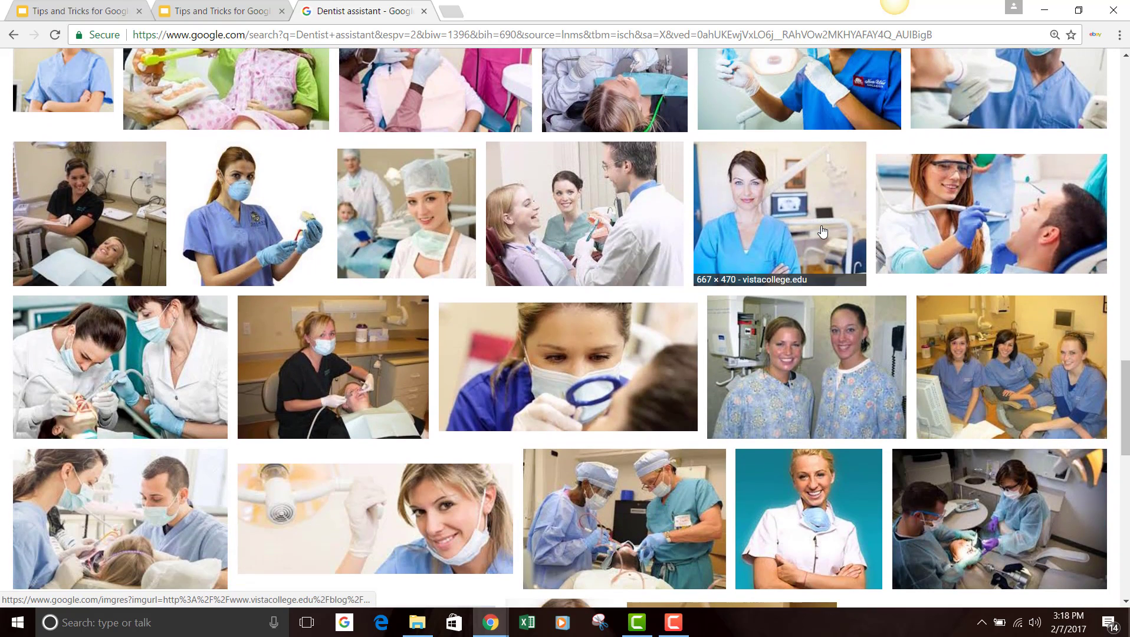
pyautogui.scroll(-3, 726, 262)
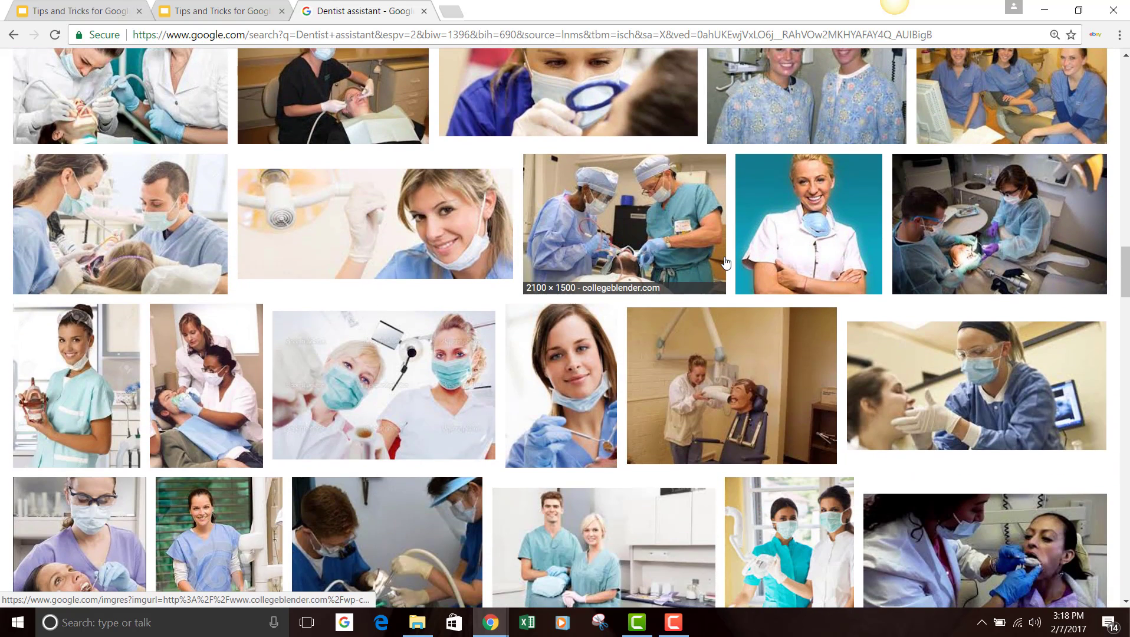
pyautogui.scroll(-4, 790, 233)
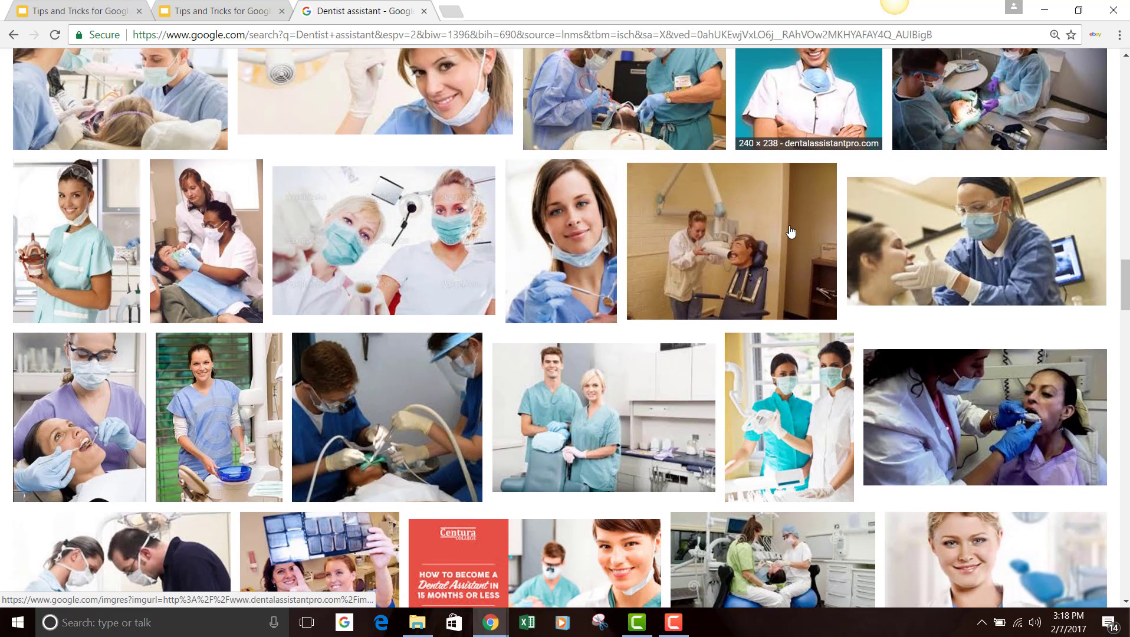
pyautogui.scroll(-3, 792, 230)
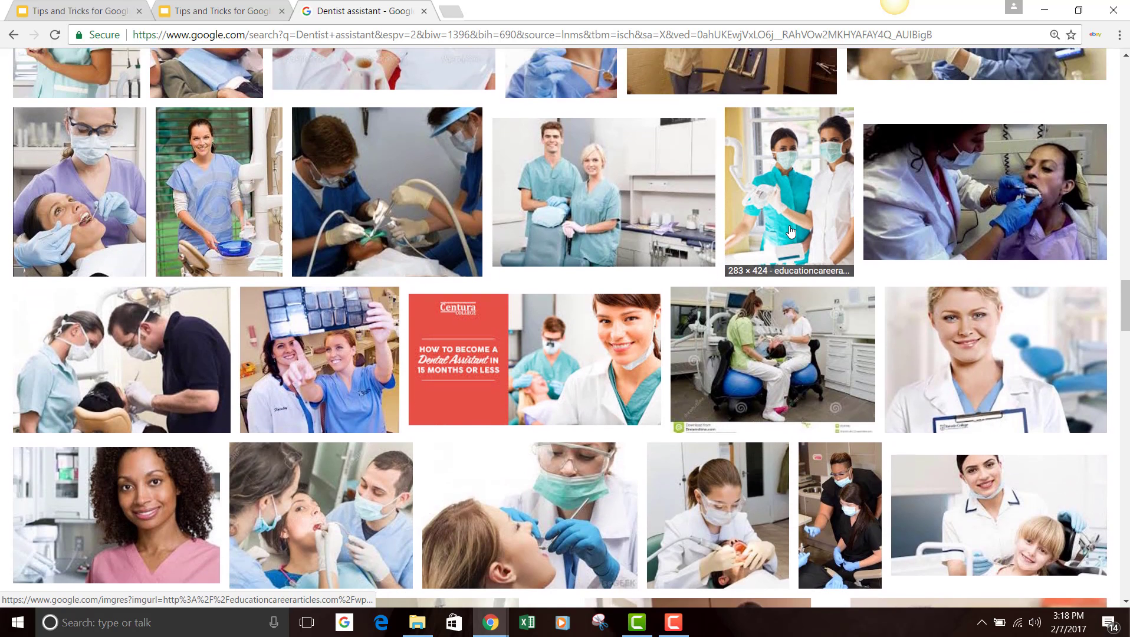
pyautogui.scroll(-1, 792, 231)
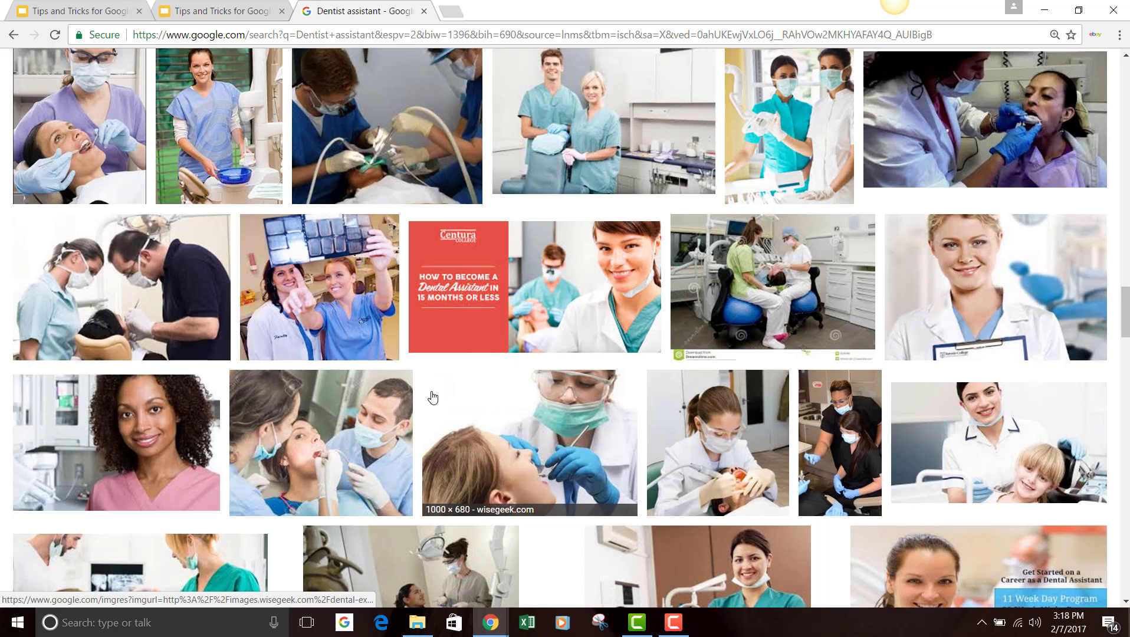
pyautogui.click(329, 443)
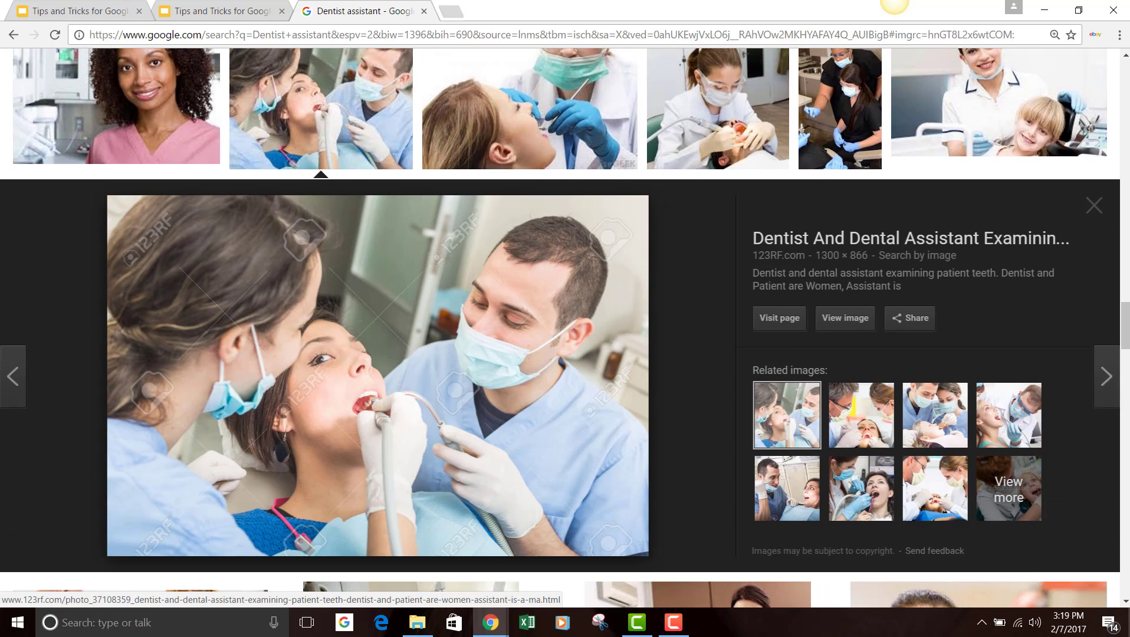
pyautogui.click(13, 34)
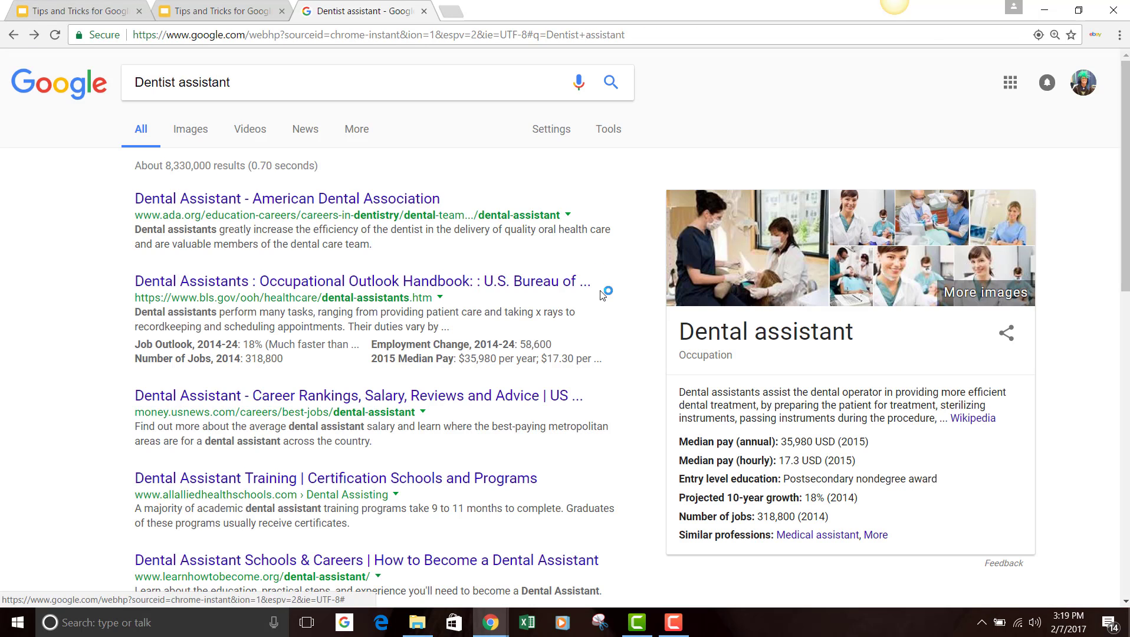
pyautogui.click(190, 130)
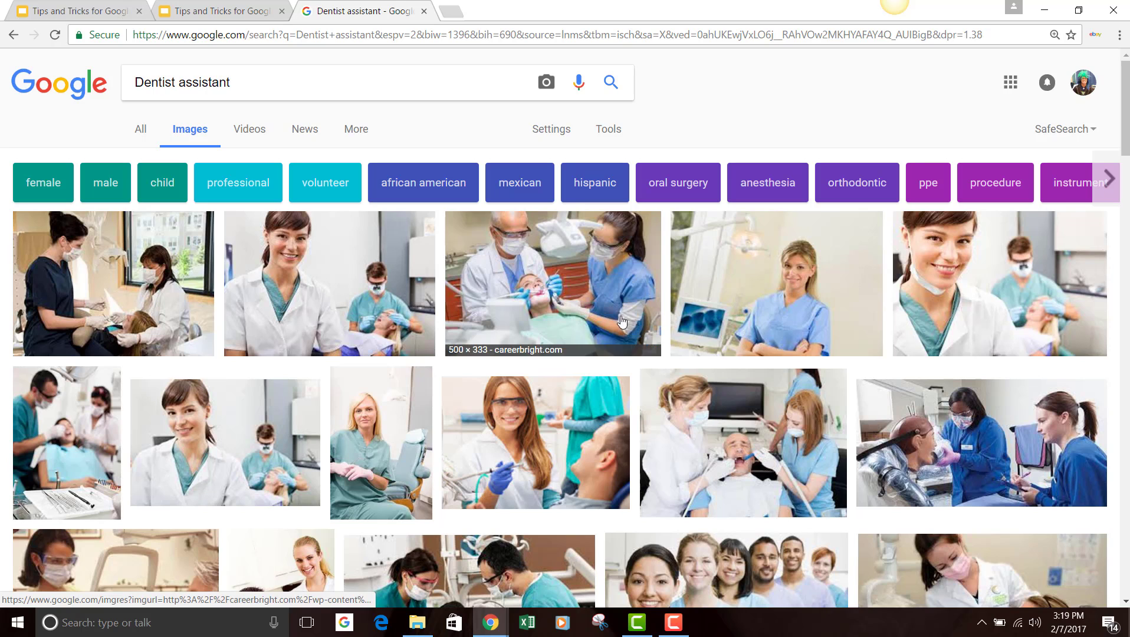
# Find the photo of the masked assistant in blue scrubs holding a tooth model and save it as the JPEG dental-assistant in Pictures > SLMS.
pyautogui.scroll(-5, 697, 328)
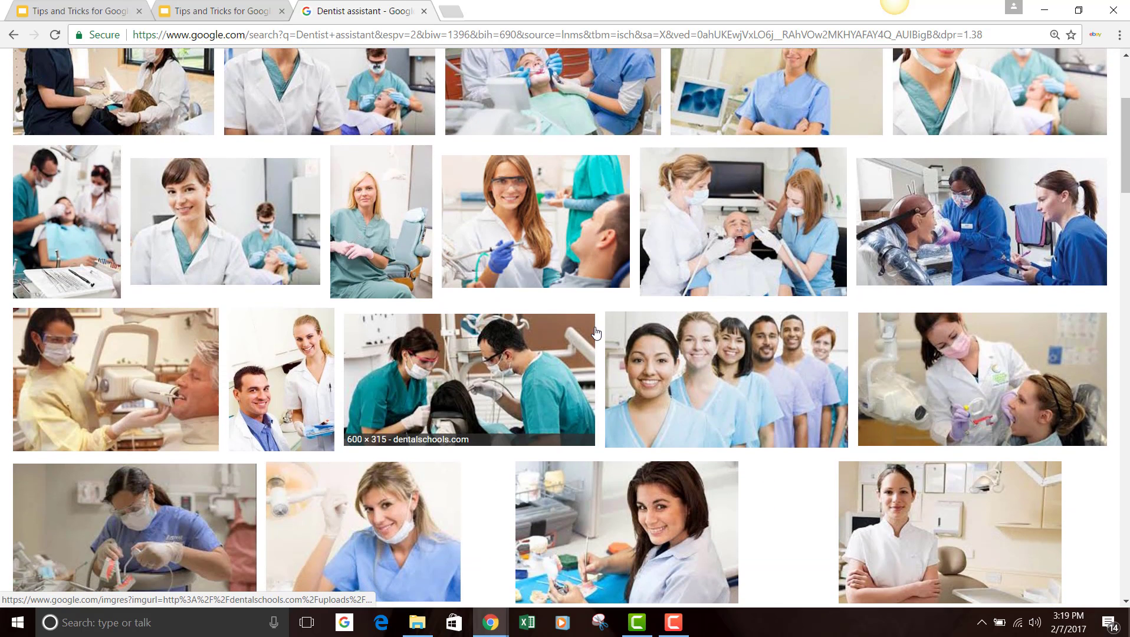
pyautogui.scroll(-8, 596, 333)
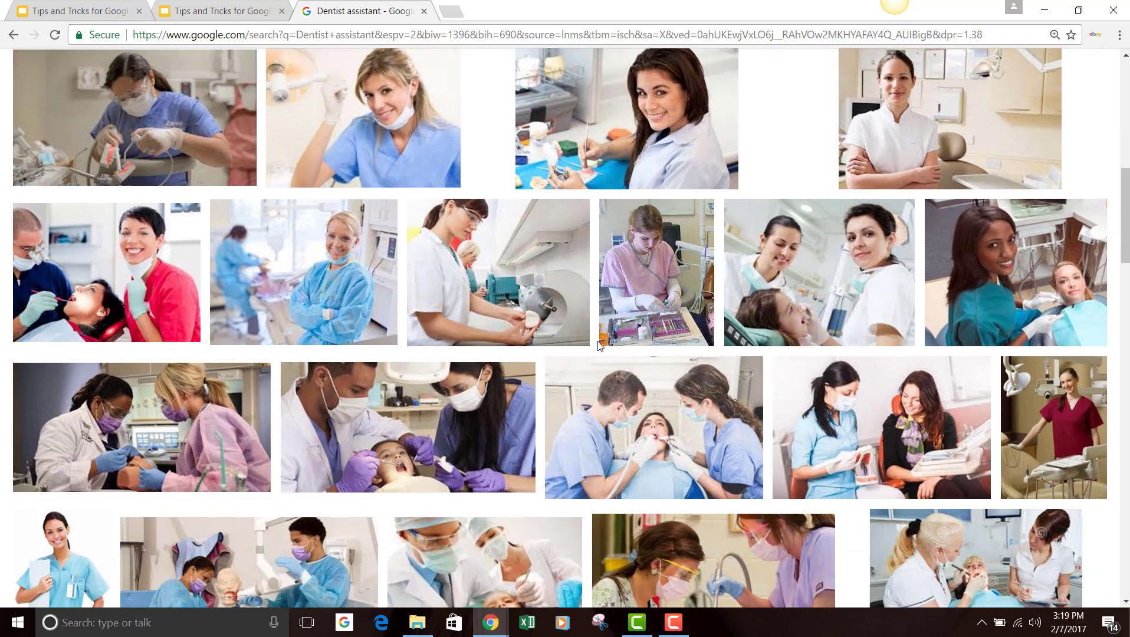
pyautogui.scroll(-9, 555, 341)
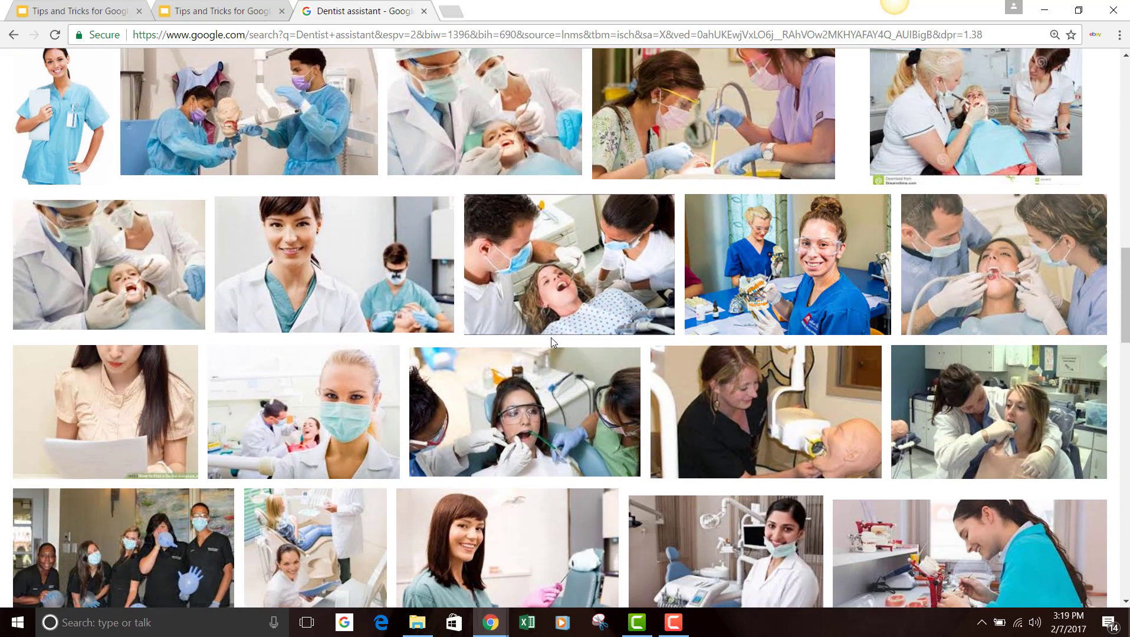
pyautogui.scroll(-5, 552, 342)
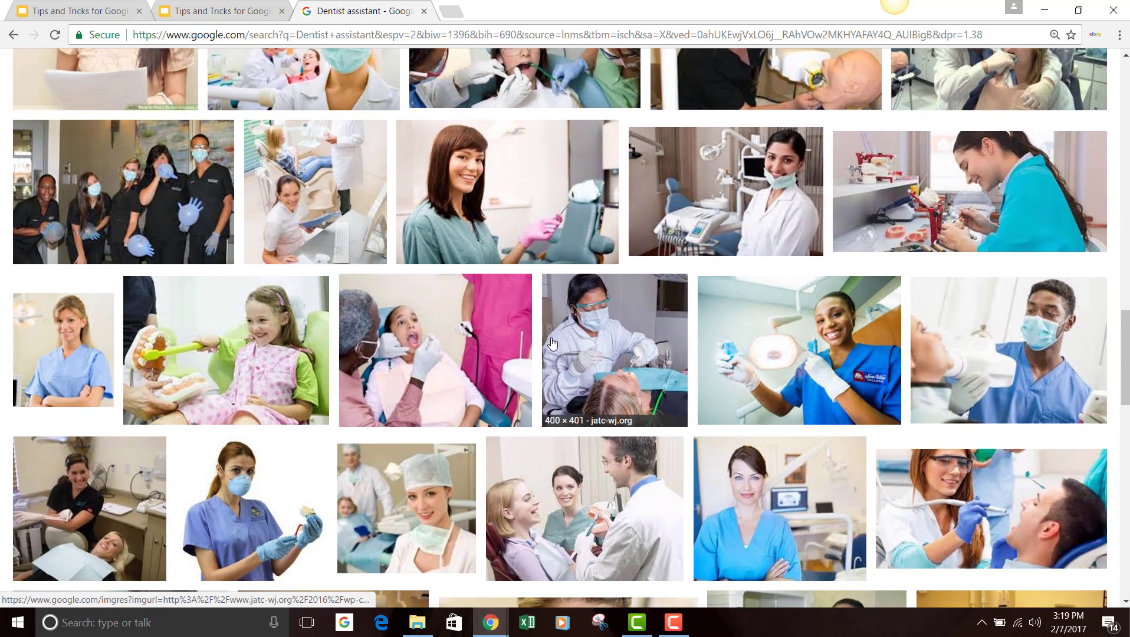
pyautogui.scroll(-1, 553, 342)
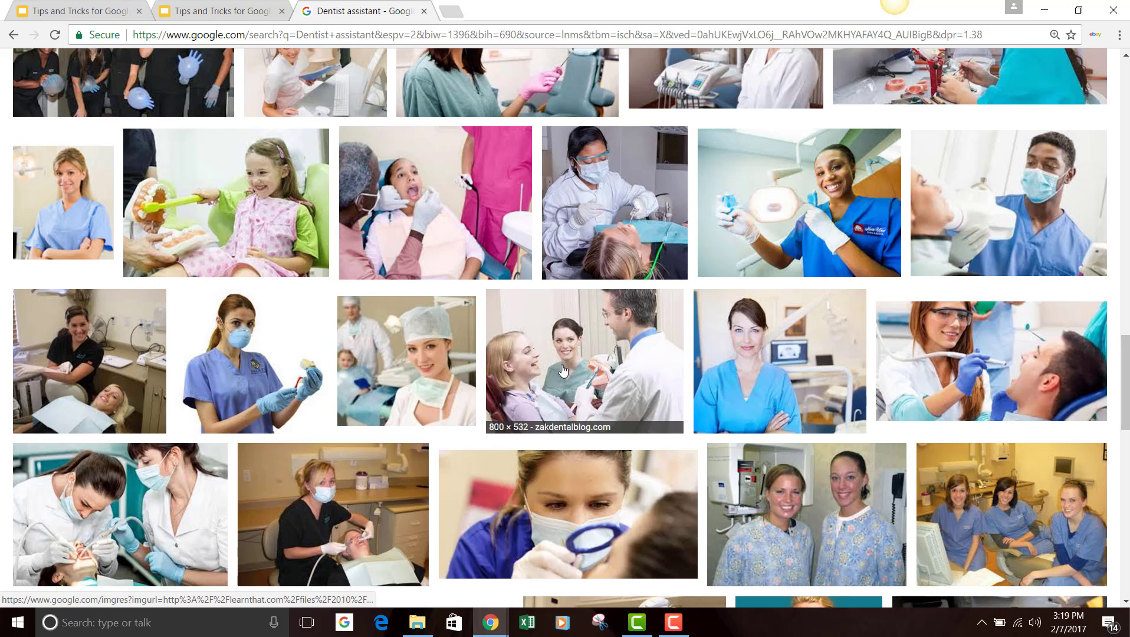
pyautogui.click(258, 389)
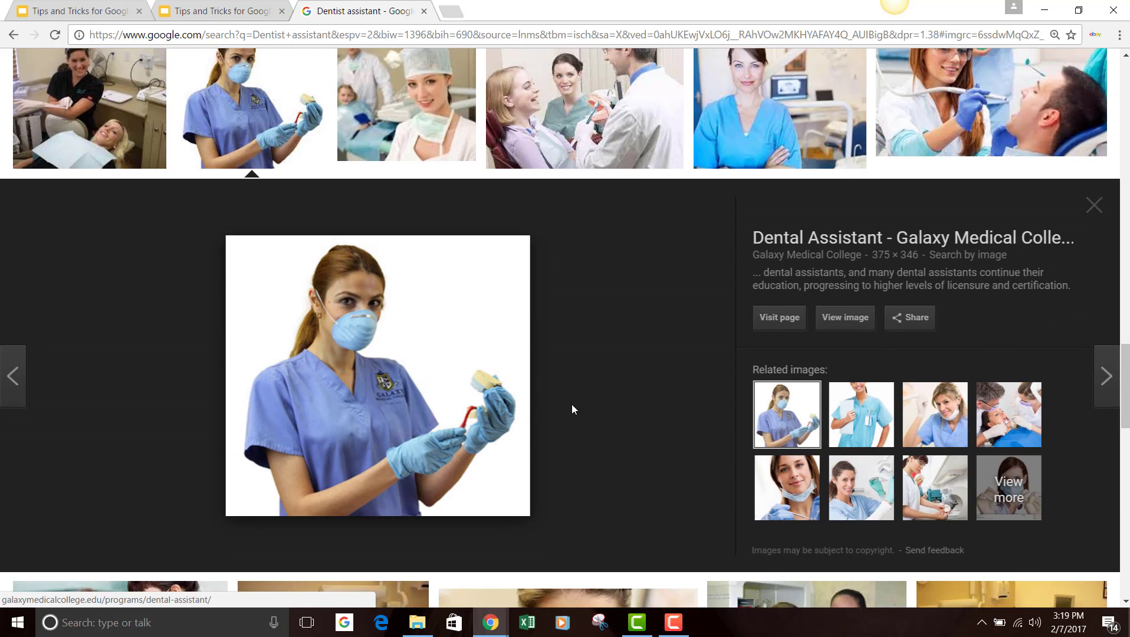
pyautogui.rightClick(366, 362)
pyautogui.click(421, 496)
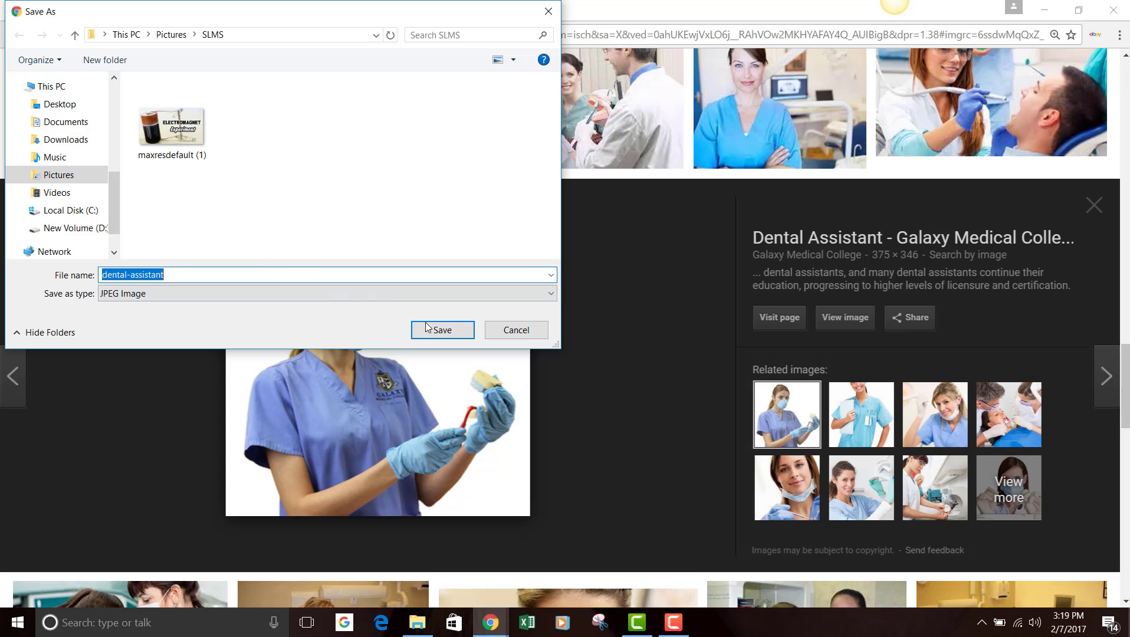
pyautogui.click(450, 330)
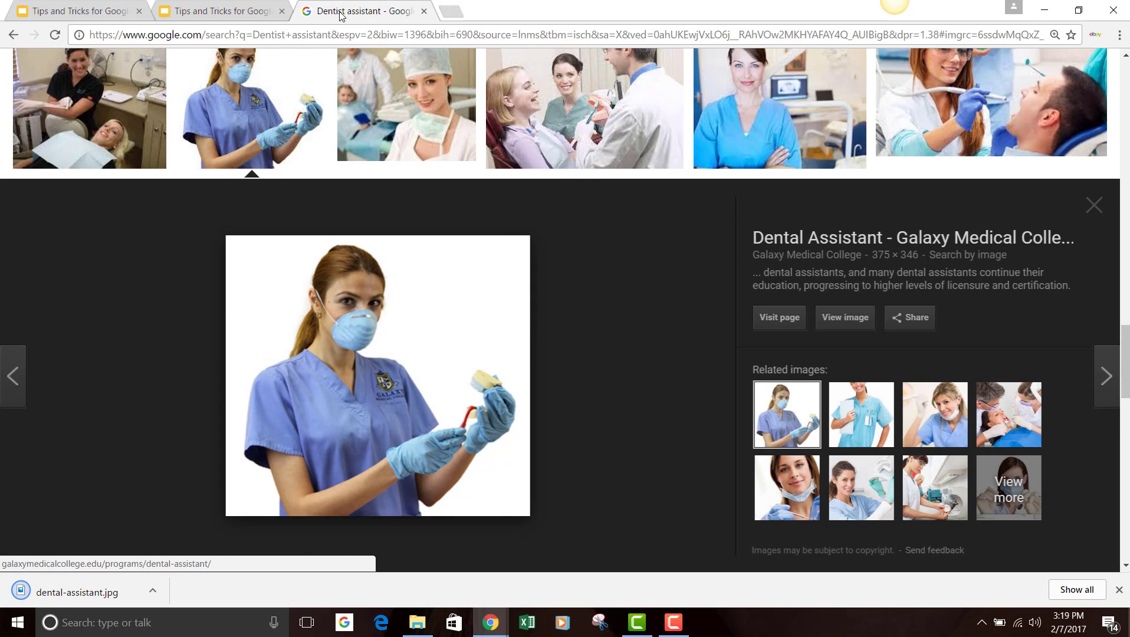
# Switch to the Google Slides presentation, select the empty placeholder beside the atom picture on the "Adding pictures to your slide" slide, and show the insert options.
pyautogui.click(226, 10)
pyautogui.click(627, 319)
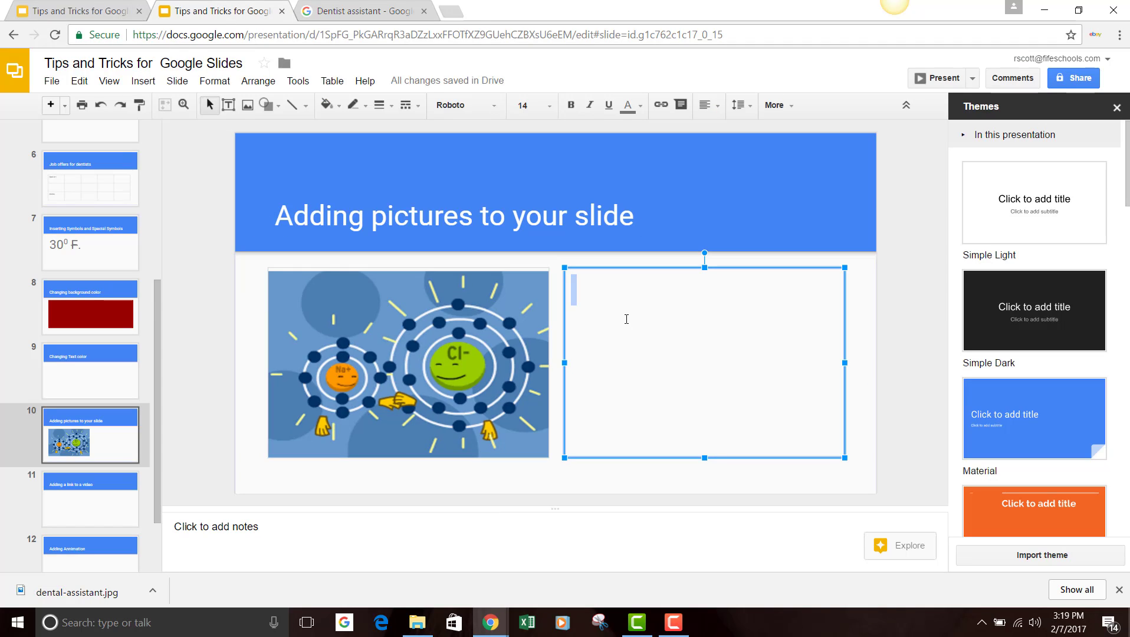
pyautogui.click(144, 82)
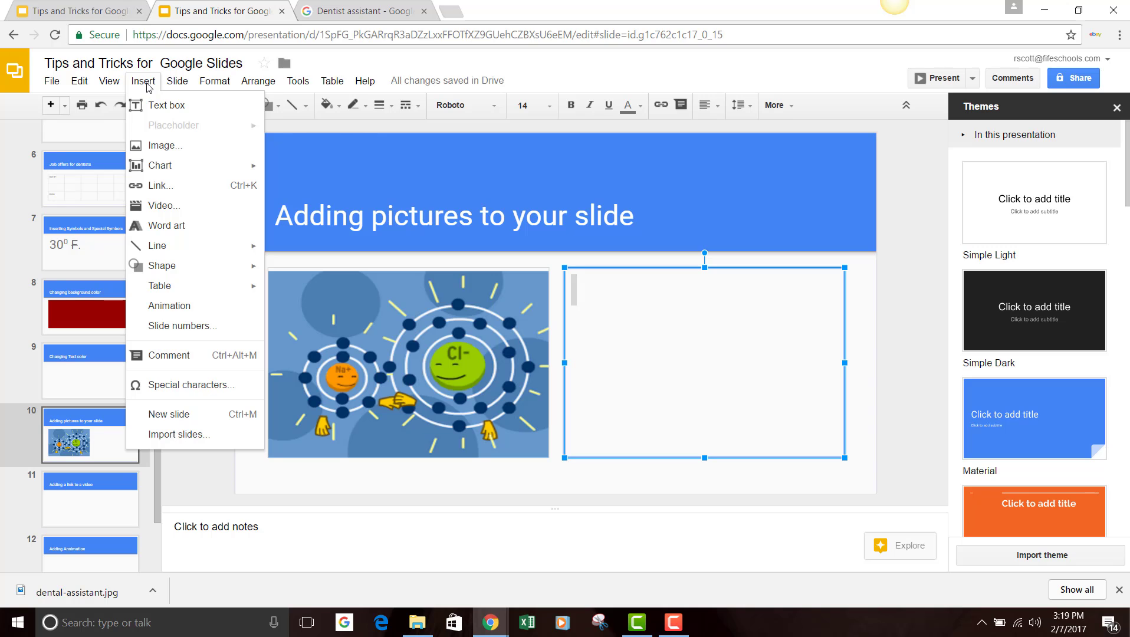
# Copy the dental assistant photo from the web results, paste it into the slide, and move it over the empty placeholder beside the atom picture.
pyautogui.click(357, 11)
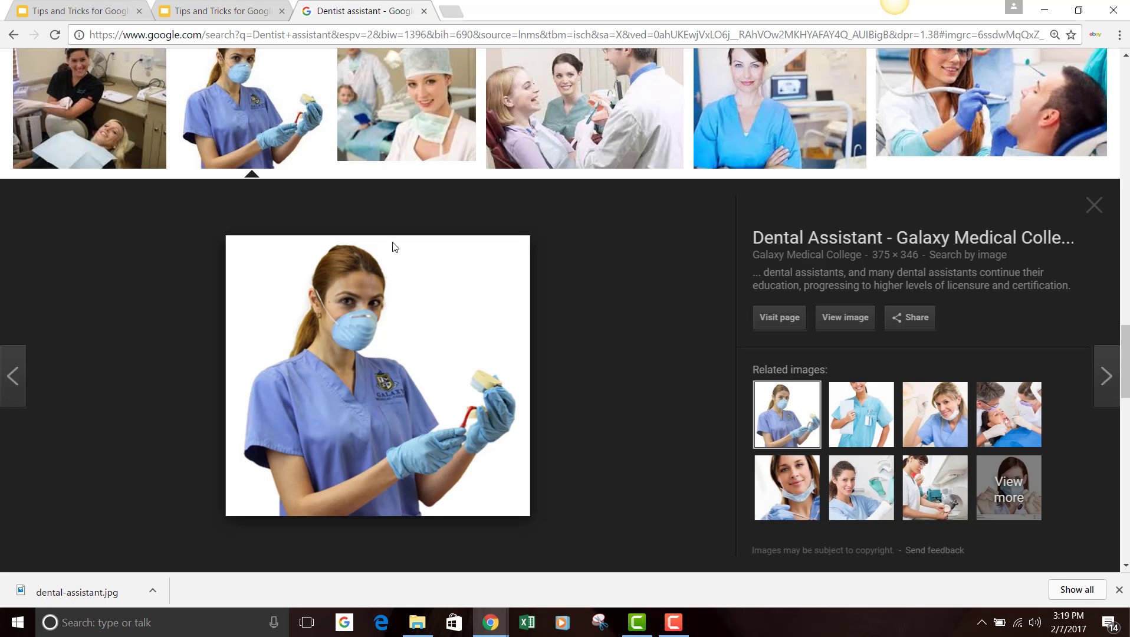
pyautogui.rightClick(361, 325)
pyautogui.click(408, 470)
pyautogui.click(228, 12)
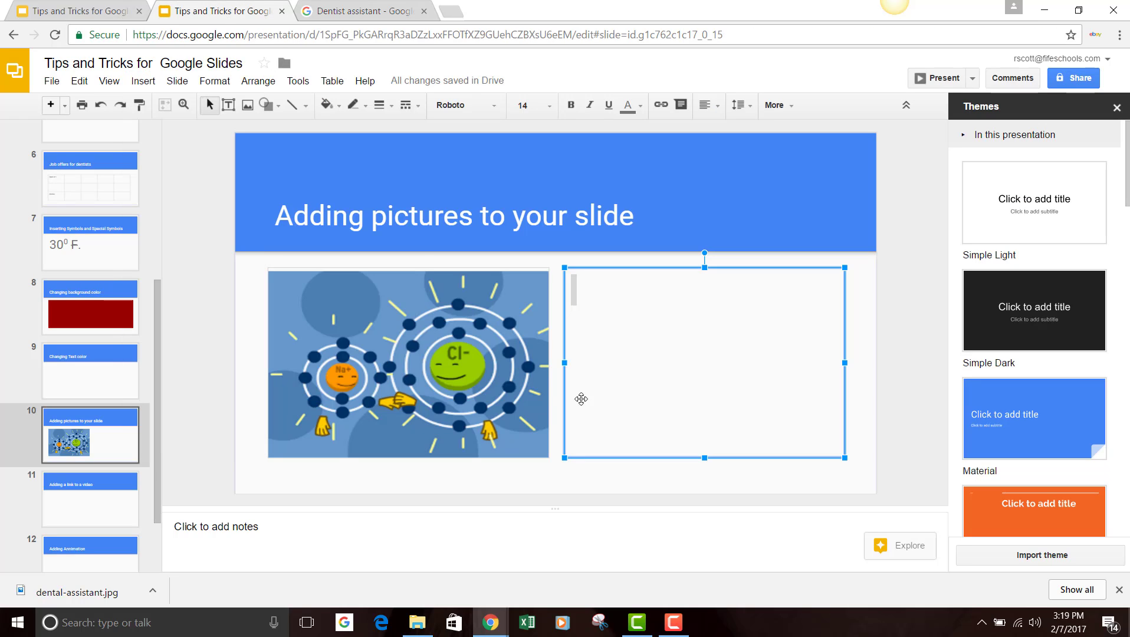
pyautogui.rightClick(633, 324)
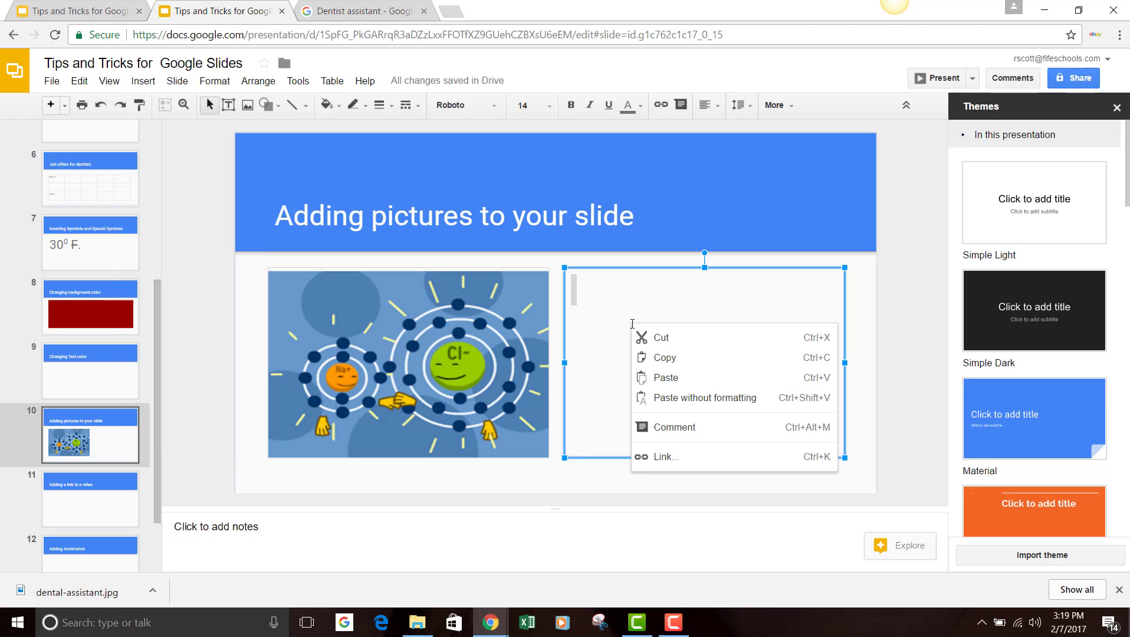
pyautogui.click(658, 380)
pyautogui.moveTo(555, 295); pyautogui.dragTo(690, 324)
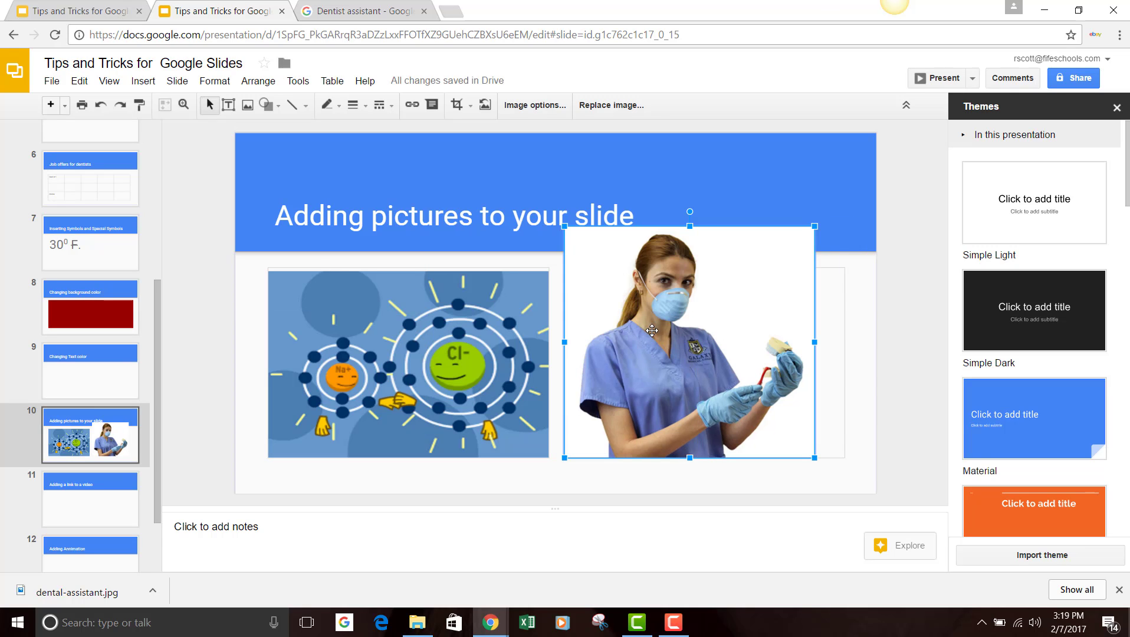
# Undo the pasting and moving of the dental assistant photo on the slide.
pyautogui.rightClick(621, 289)
pyautogui.click(100, 106)
pyautogui.click(101, 106)
pyautogui.click(101, 106)
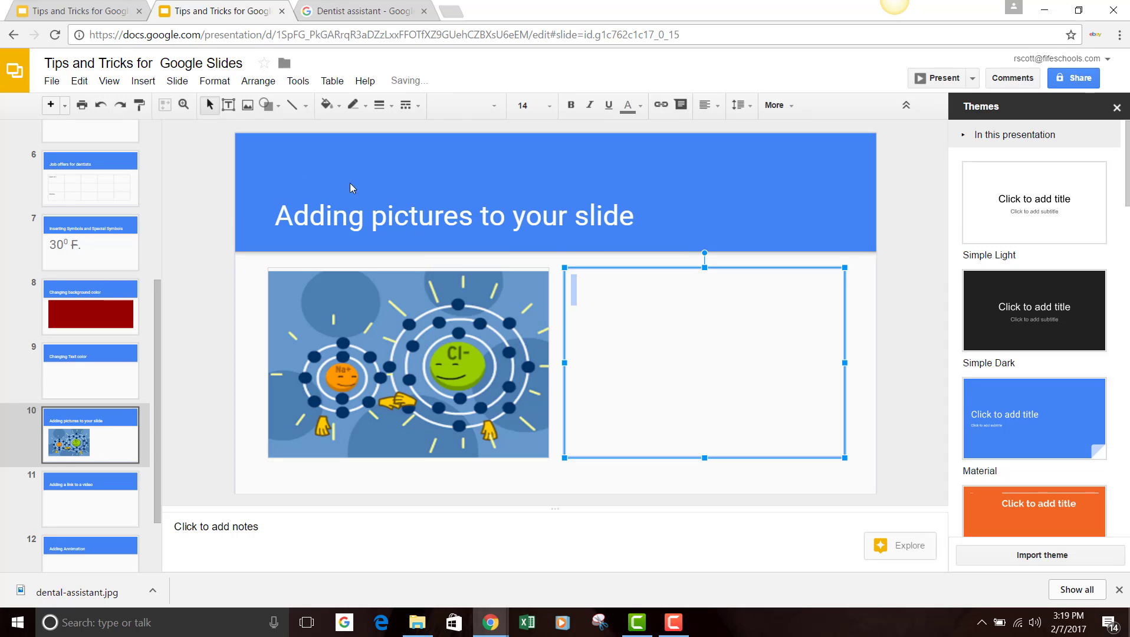
pyautogui.click(143, 81)
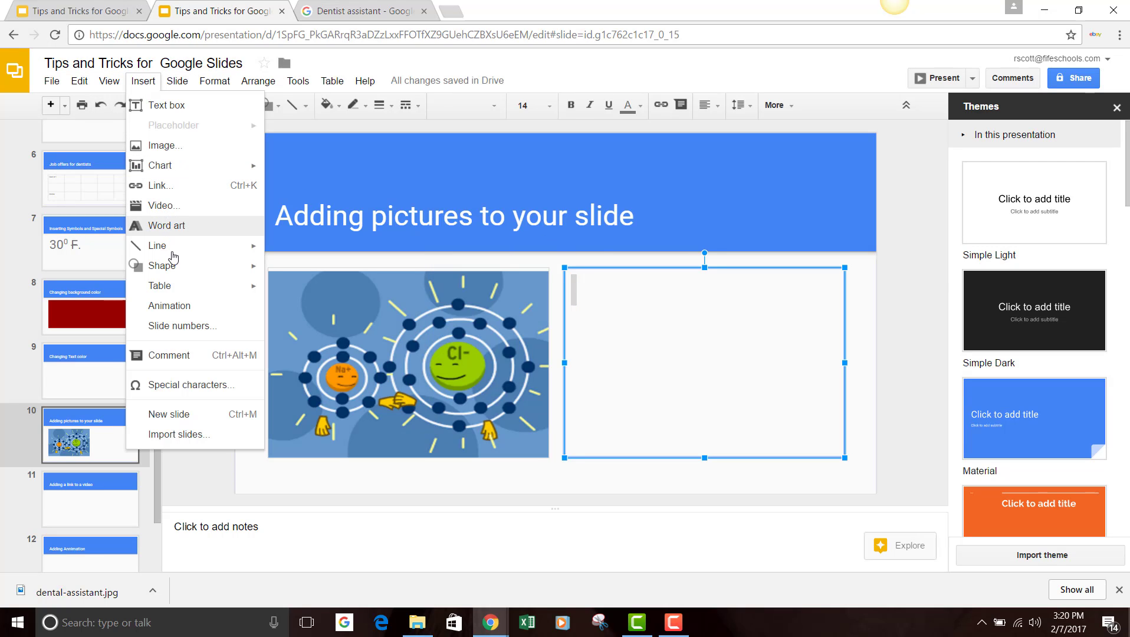
pyautogui.click(168, 147)
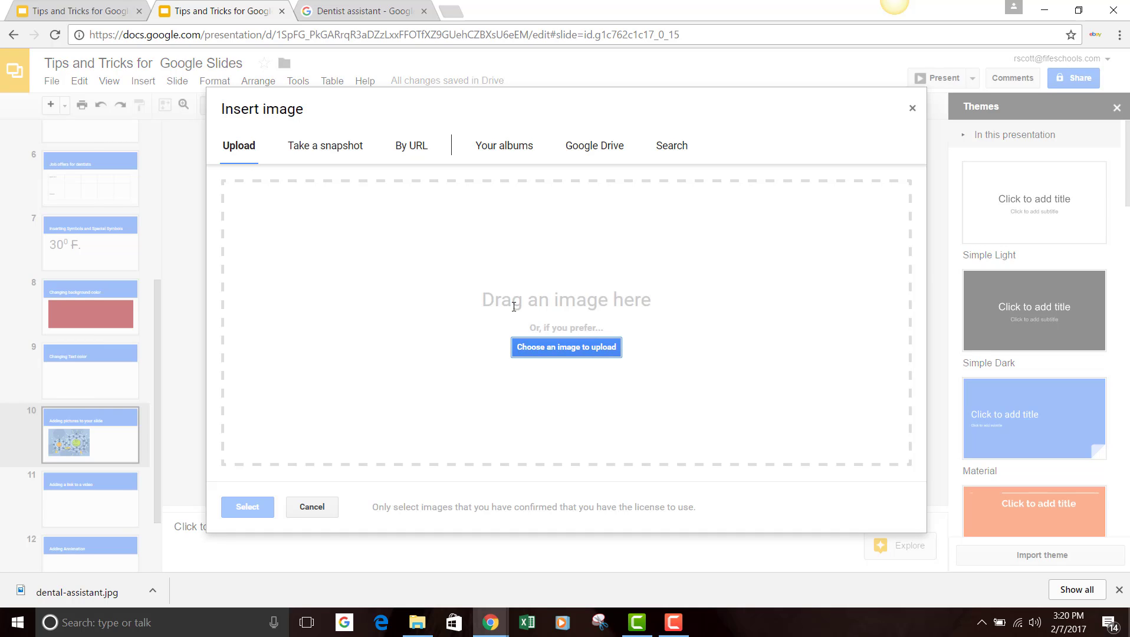
pyautogui.click(578, 354)
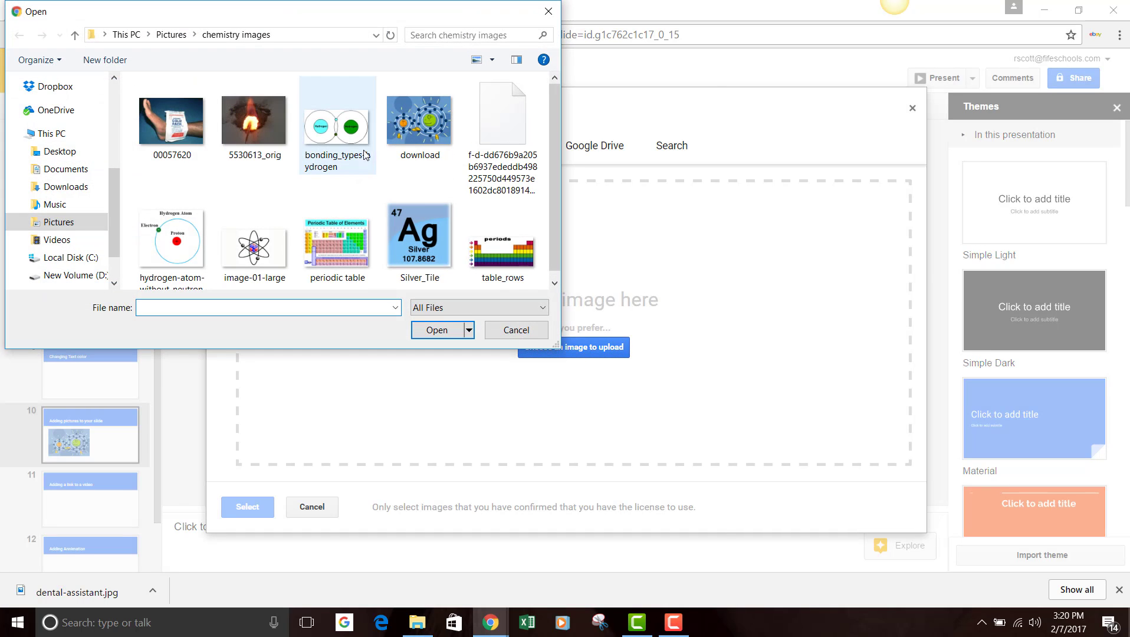
pyautogui.scroll(-1, 447, 172)
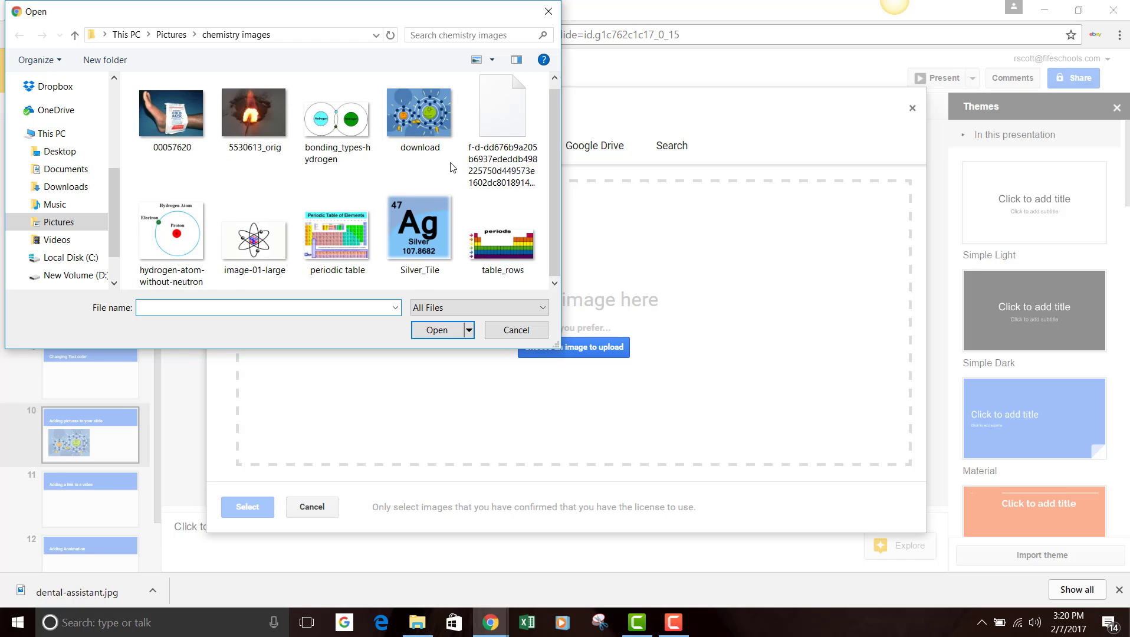
pyautogui.scroll(1, 450, 167)
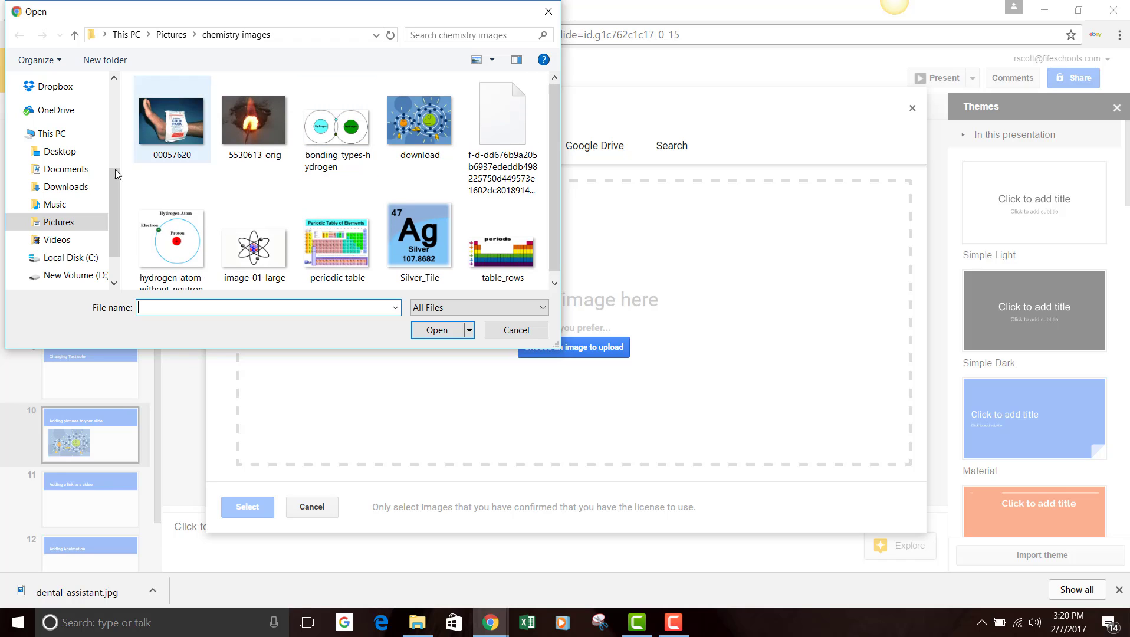
pyautogui.click(69, 226)
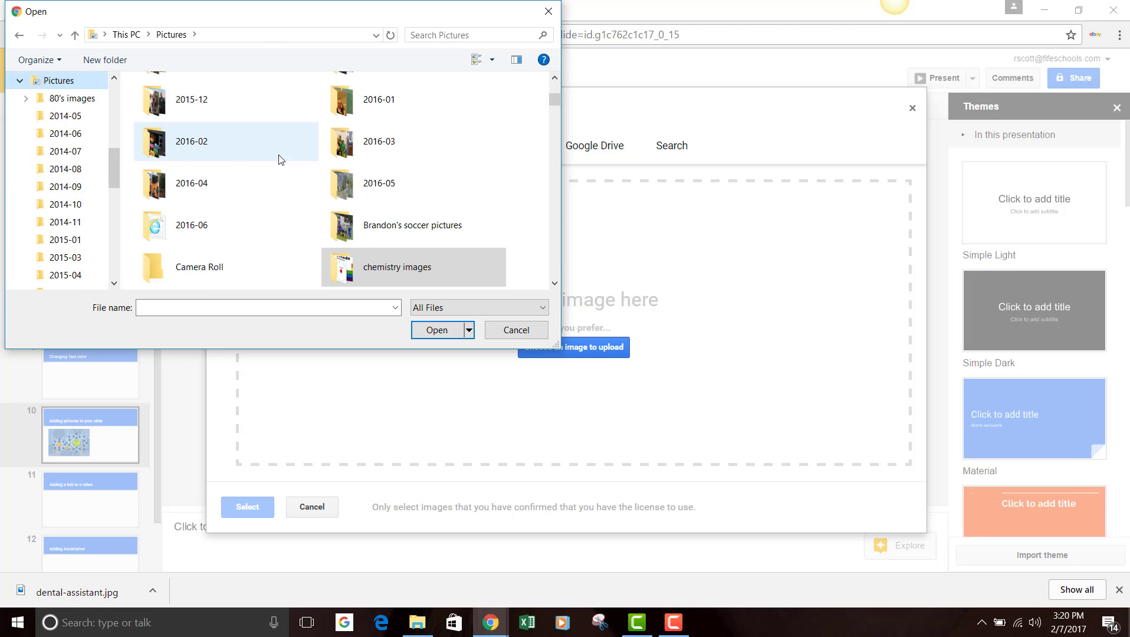
pyautogui.scroll(-3, 367, 180)
pyautogui.scroll(-15, 366, 180)
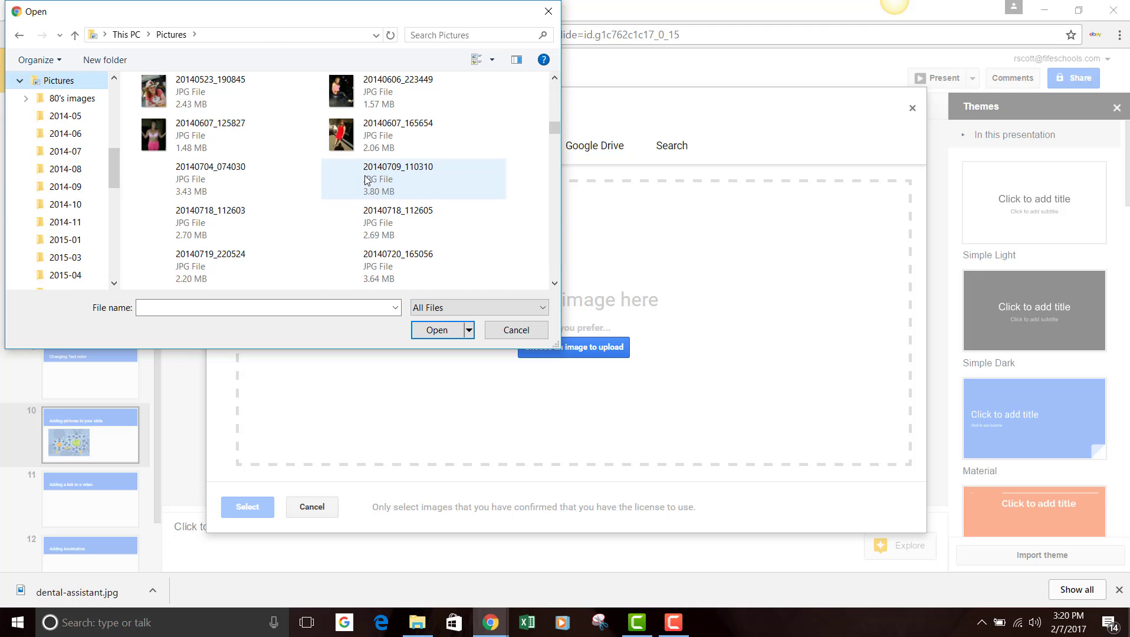
pyautogui.scroll(15, 366, 180)
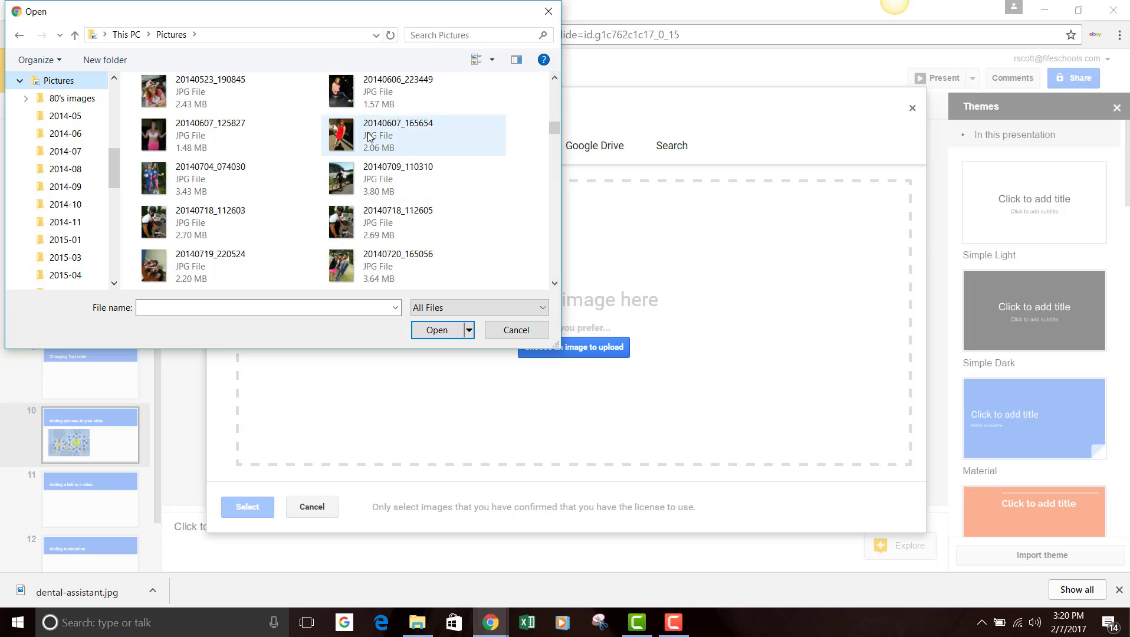
pyautogui.click(506, 330)
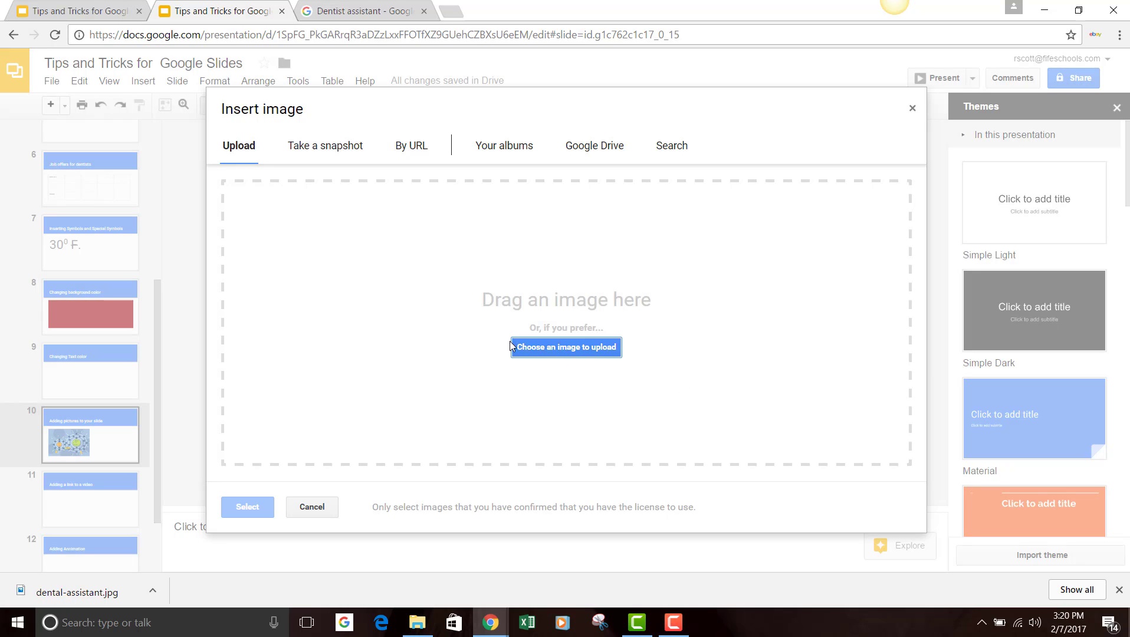
pyautogui.click(559, 347)
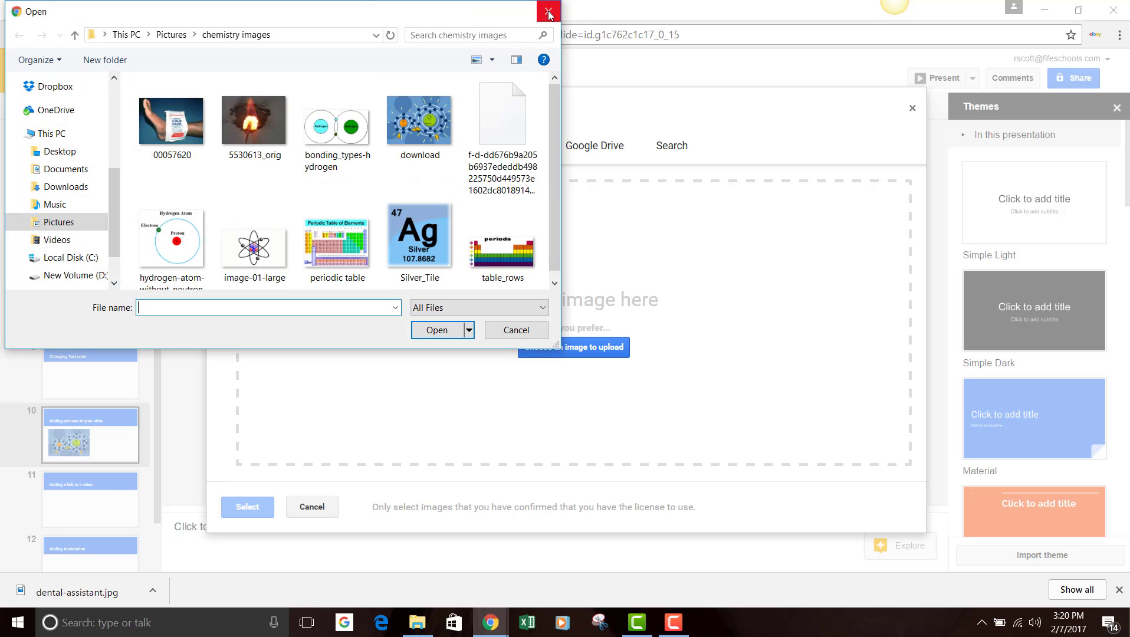
pyautogui.click(548, 11)
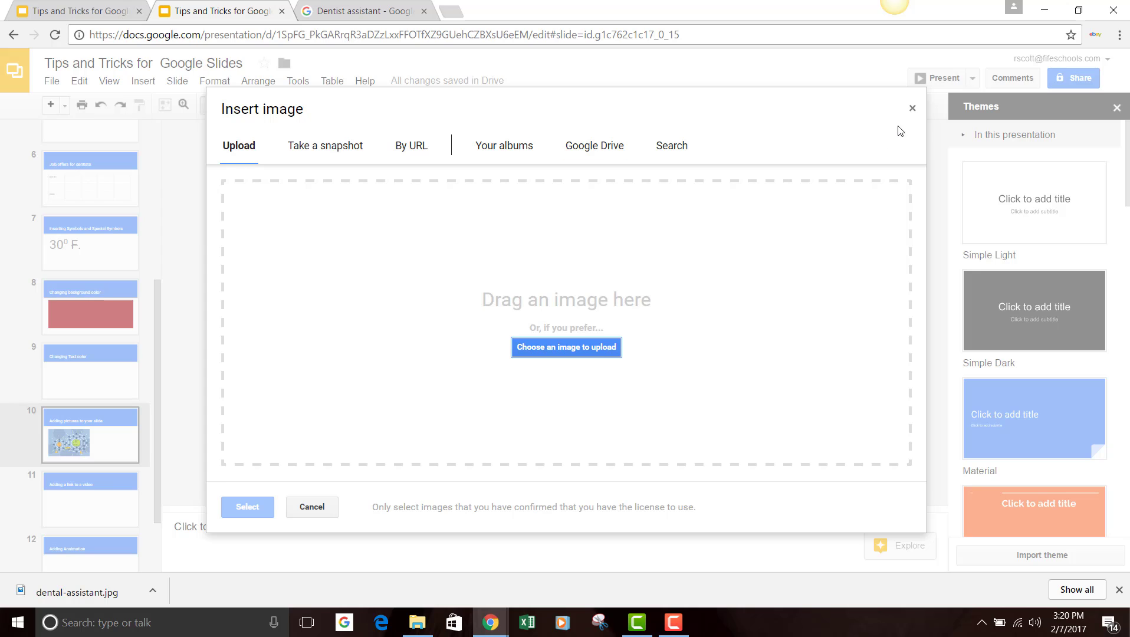
pyautogui.click(913, 110)
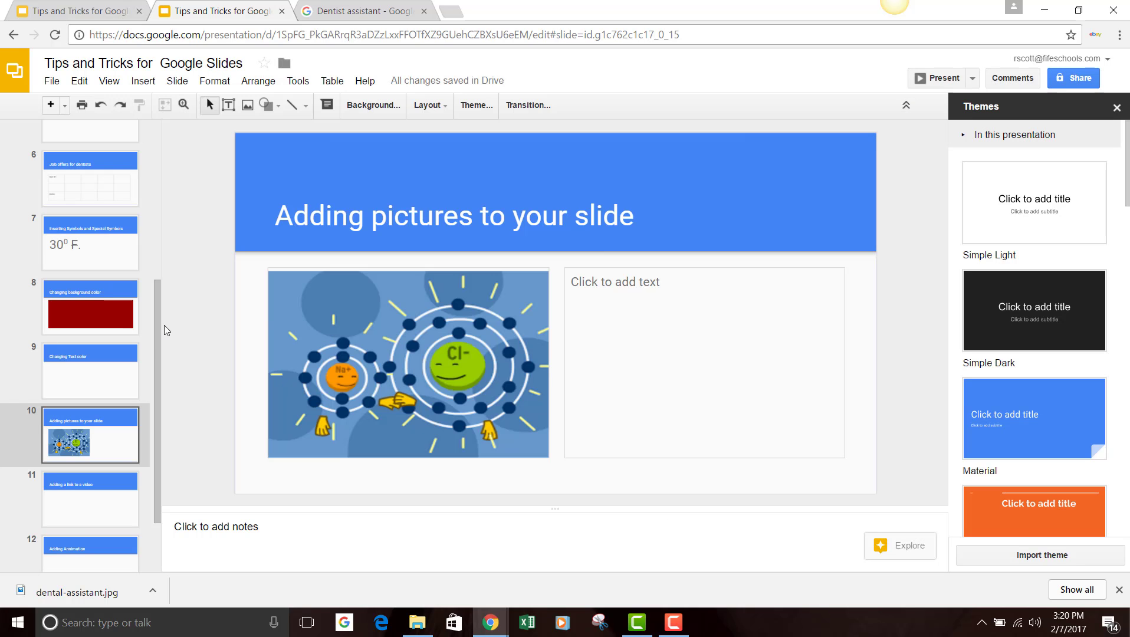
# Move the "Changing Text color" slide below the "Adding pictures to your slide" slide.
pyautogui.click(75, 507)
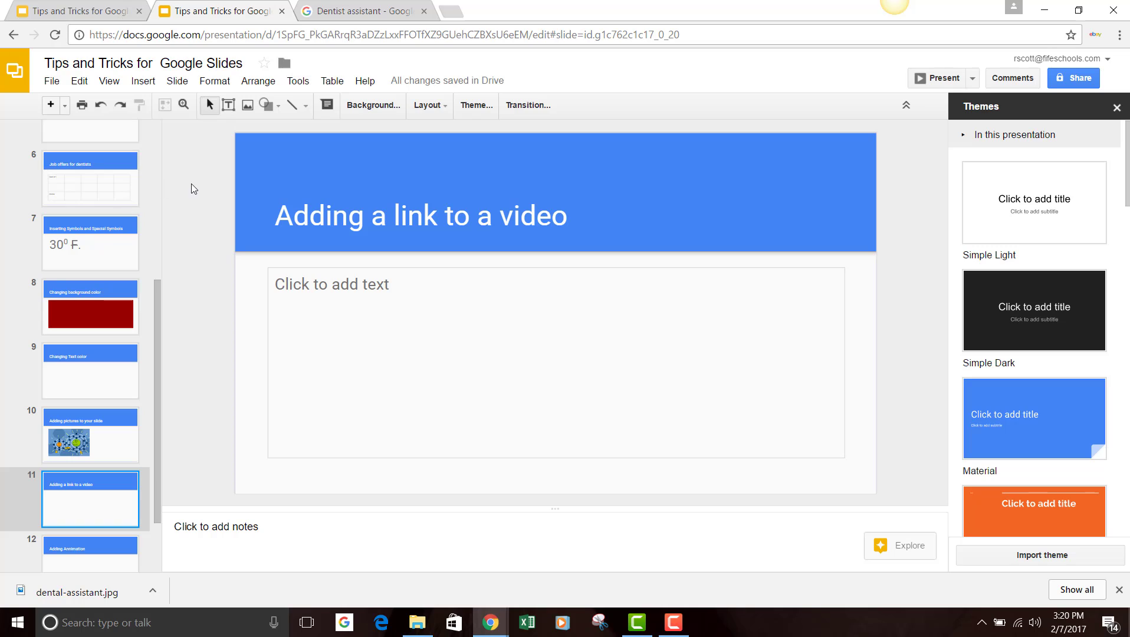
pyautogui.press('Down')
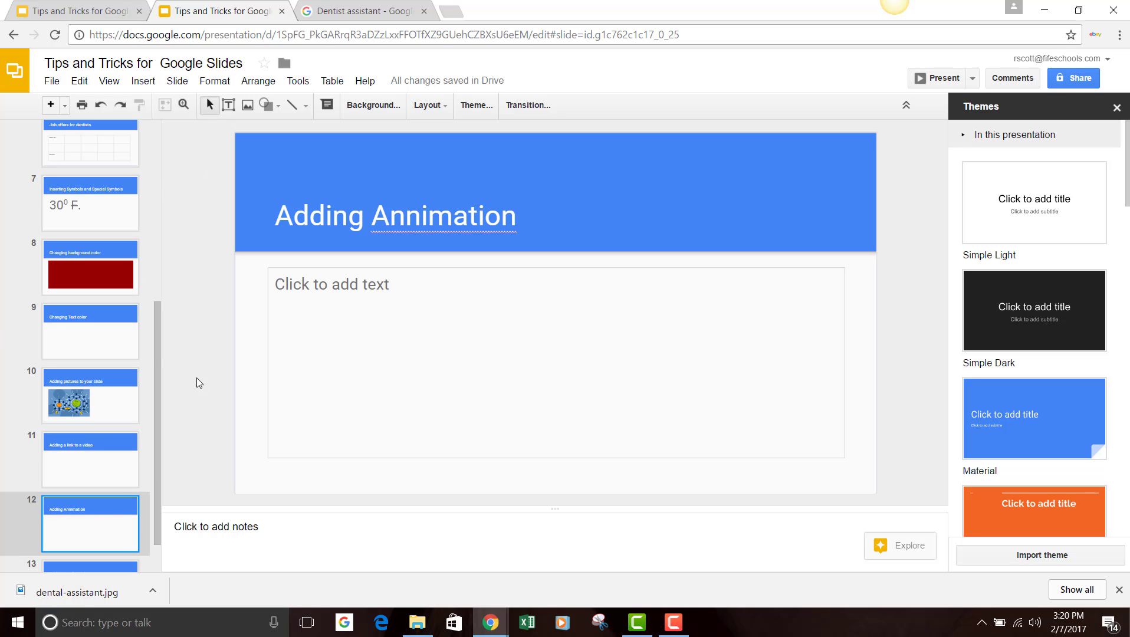
pyautogui.click(80, 337)
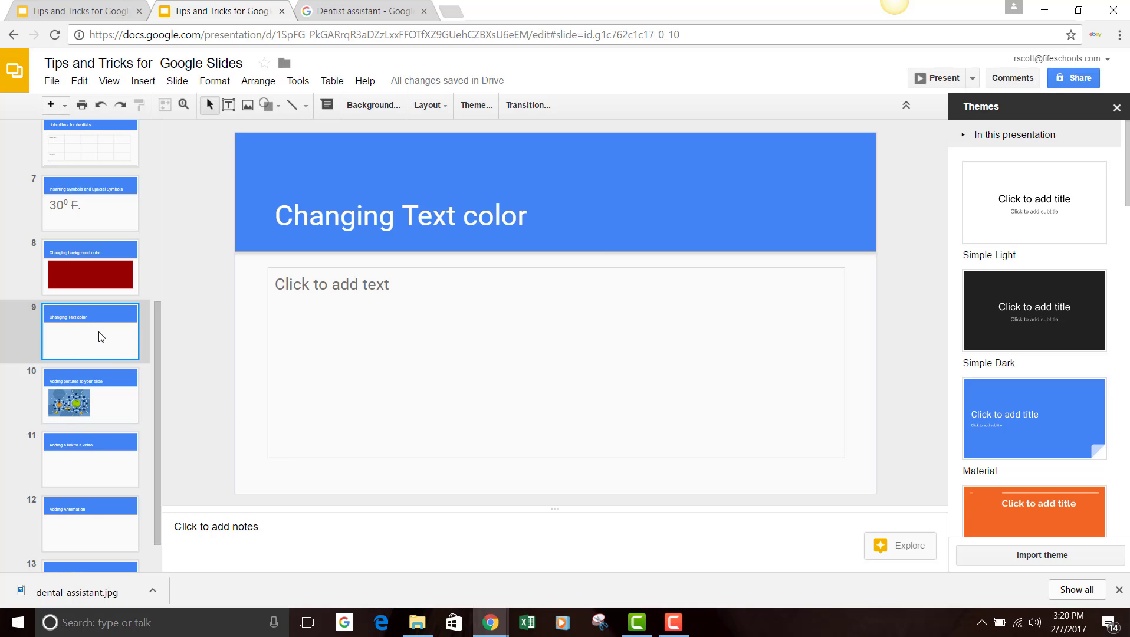
pyautogui.moveTo(101, 336); pyautogui.dragTo(102, 428)
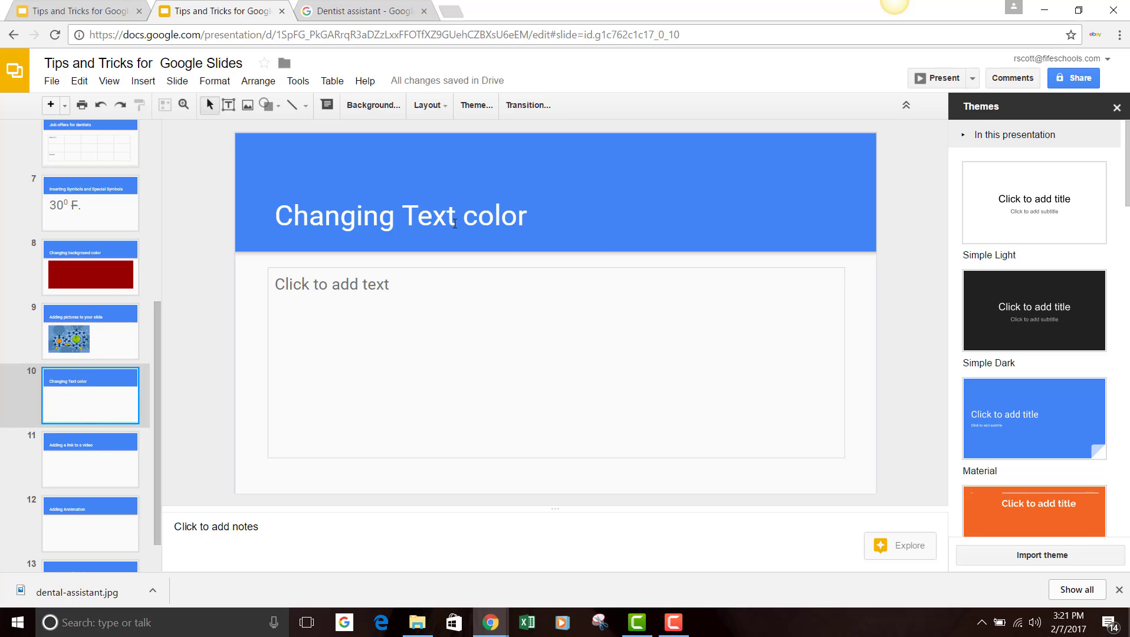
# Try the custom colour #ff992c for the "Changing Text color" title, cancel it, and set the title text to yellow instead.
pyautogui.click(542, 224)
pyautogui.moveTo(523, 216); pyautogui.dragTo(260, 224)
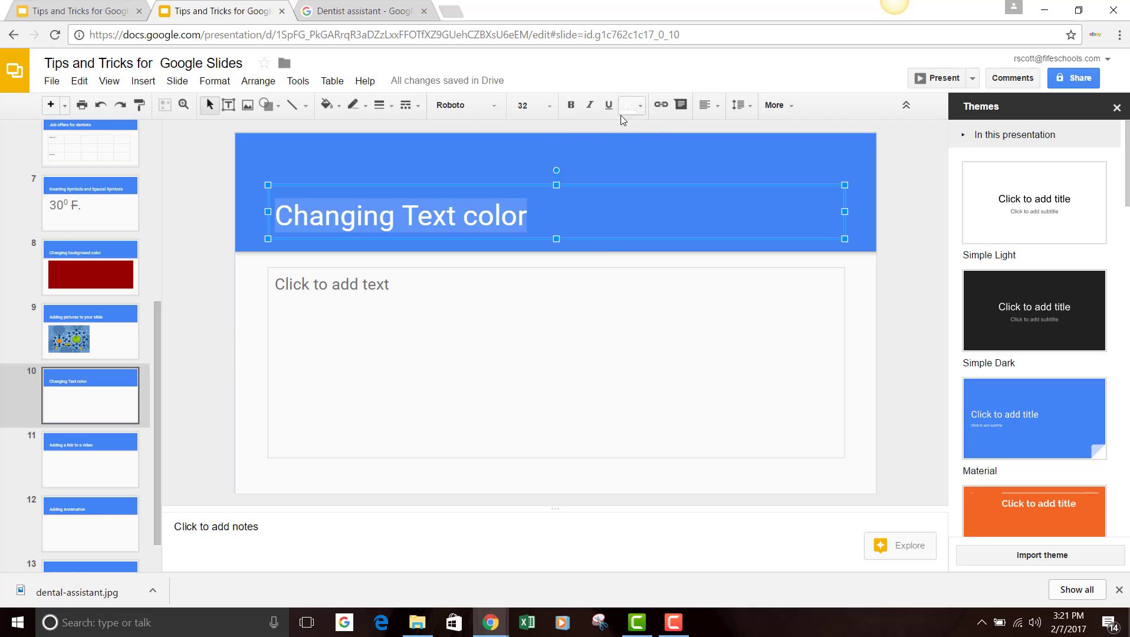
pyautogui.click(642, 106)
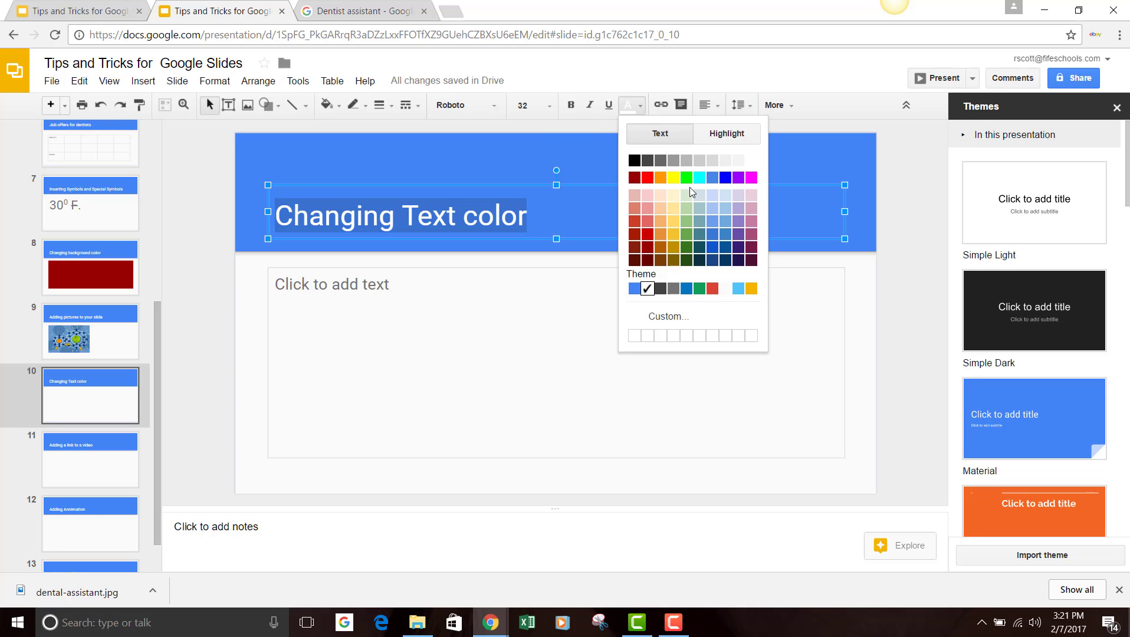
pyautogui.click(664, 319)
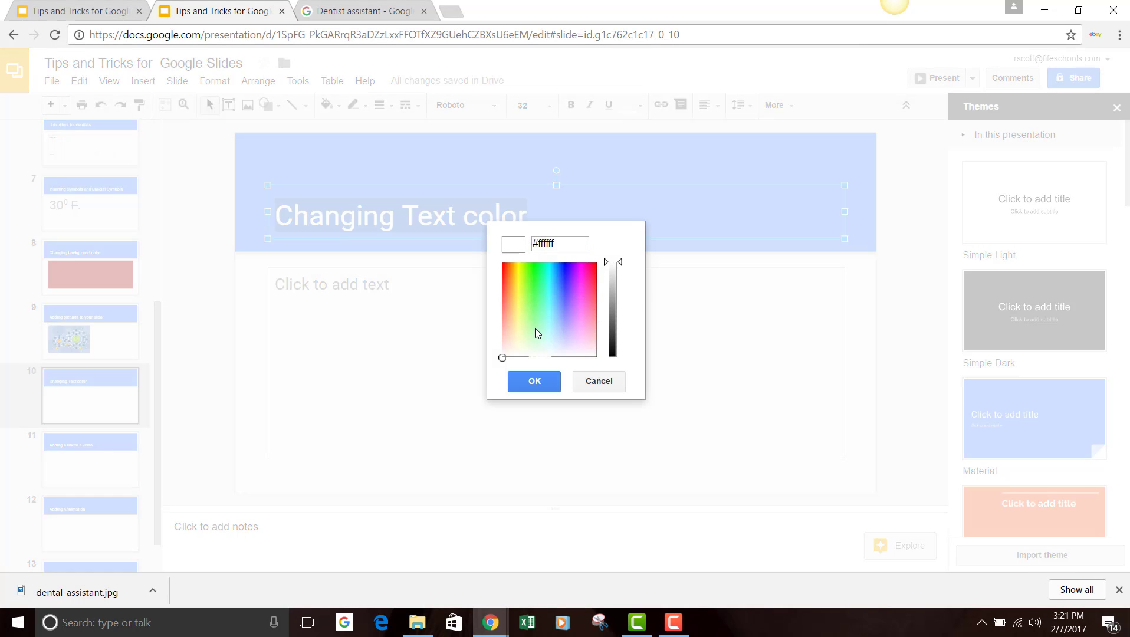
pyautogui.click(511, 280)
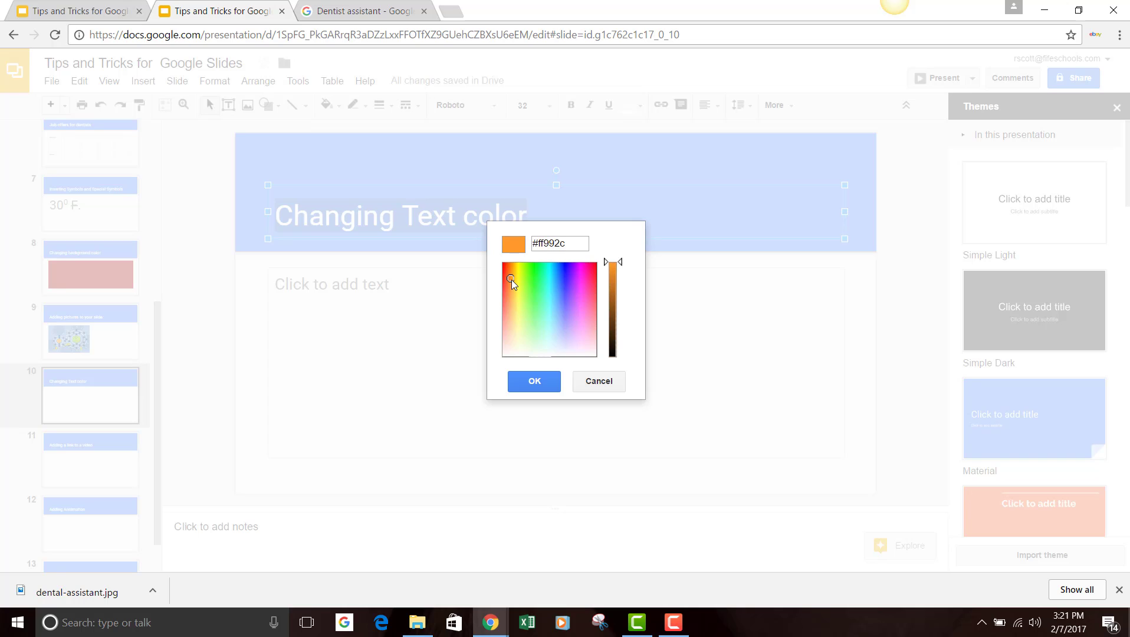
pyautogui.click(598, 382)
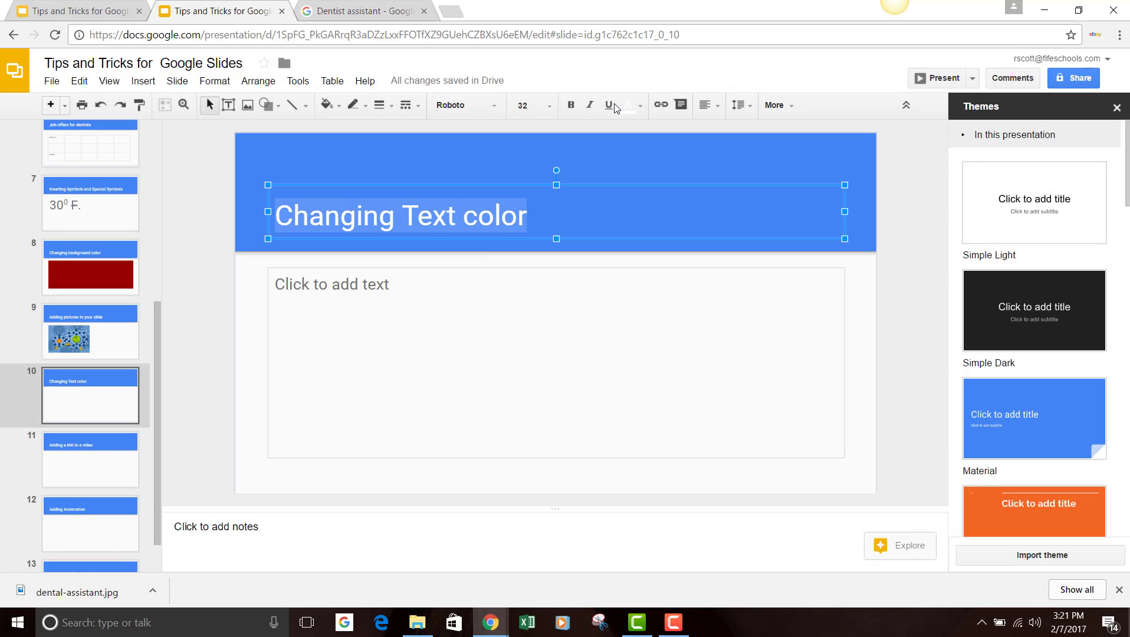
pyautogui.click(640, 106)
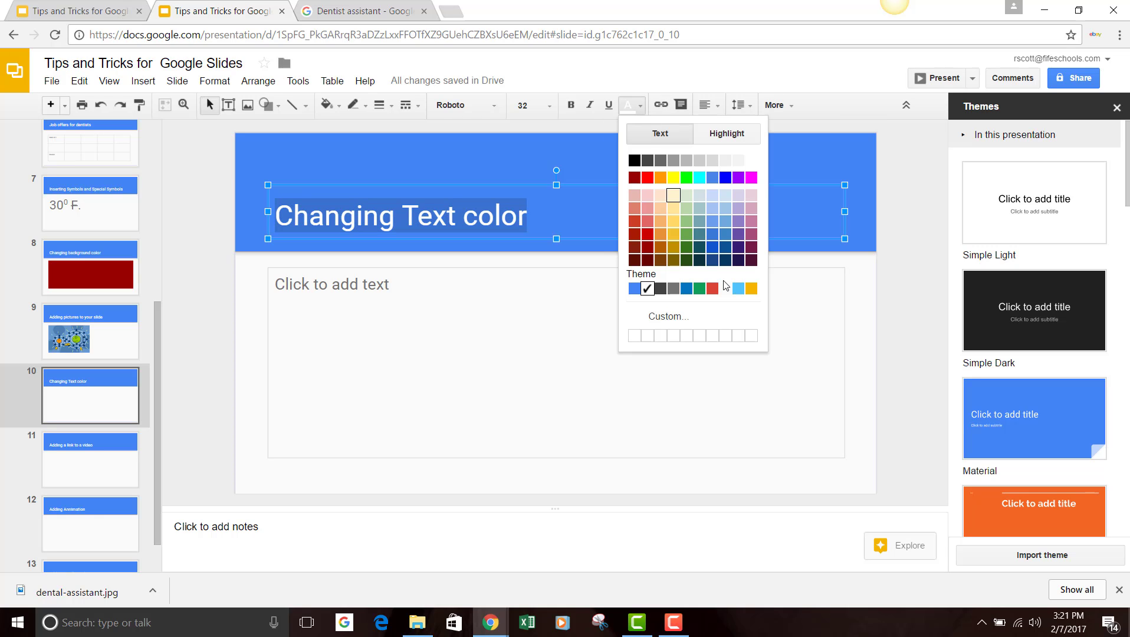
pyautogui.click(673, 177)
pyautogui.click(562, 306)
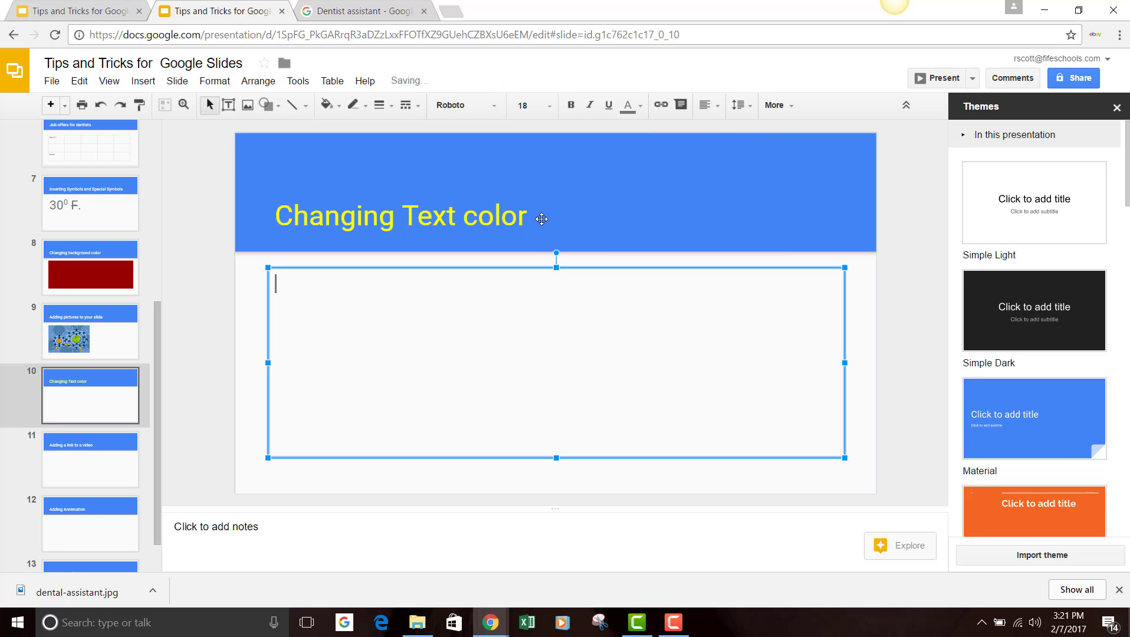
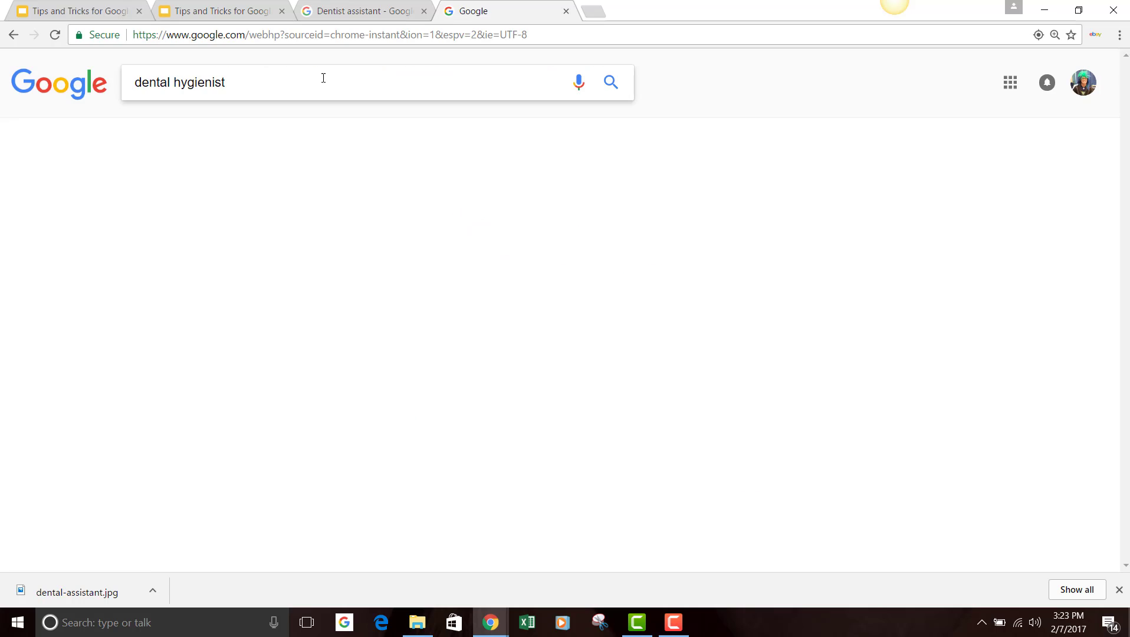
# Show the video results for dental hygienist, open "A Day in the Life of a Dental Hygienist" on YouTube, and copy its web address.
pyautogui.click(245, 131)
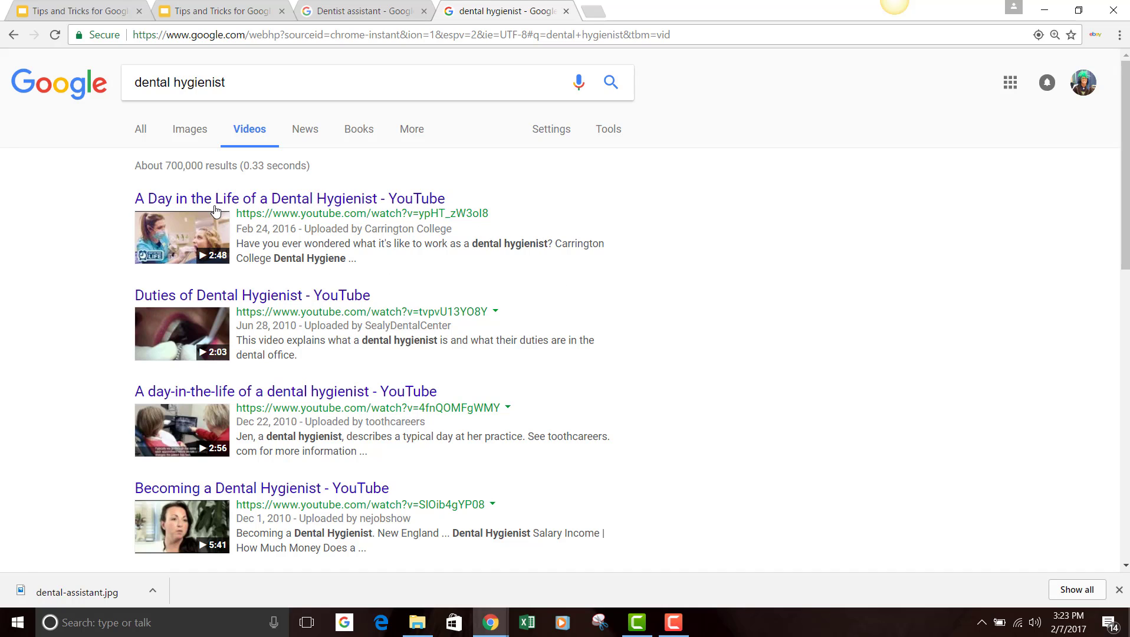
pyautogui.click(277, 200)
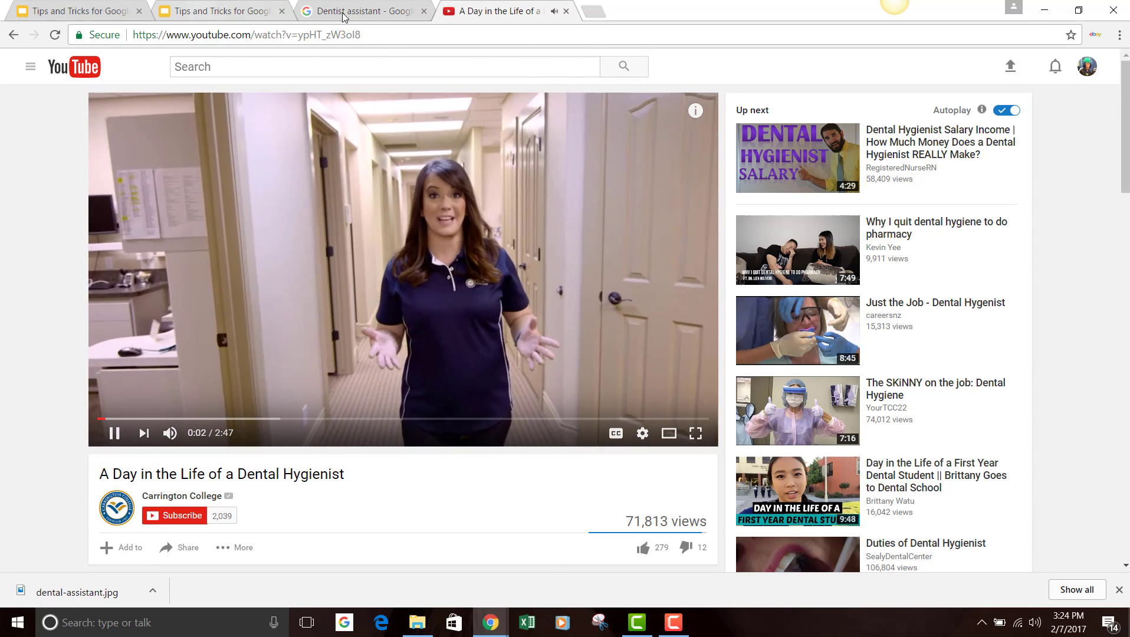
pyautogui.click(187, 35)
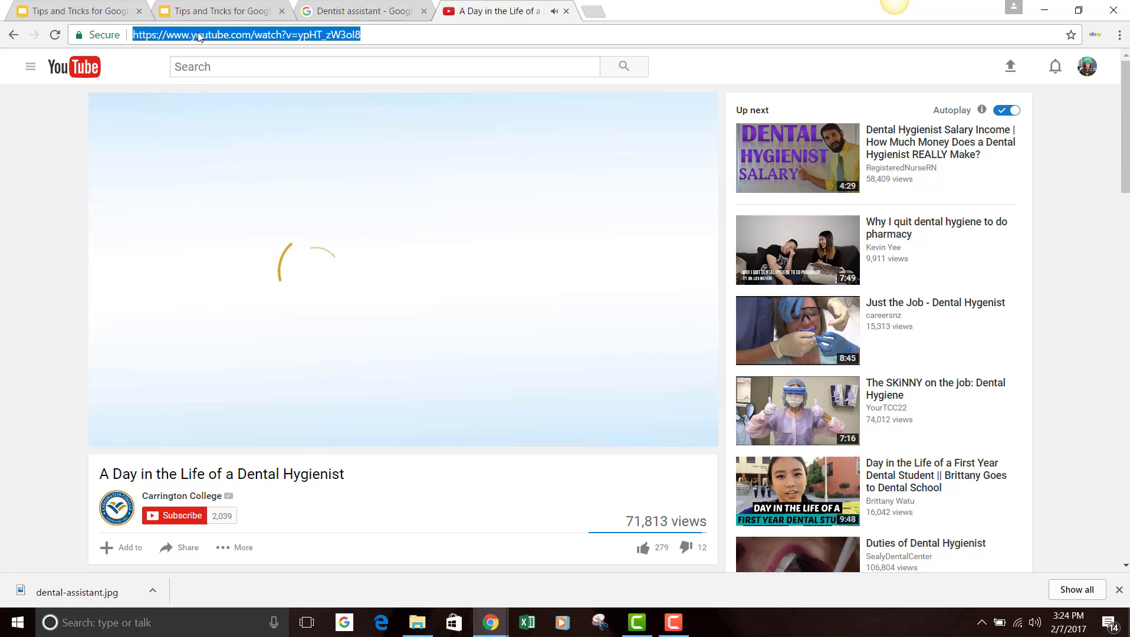
pyautogui.rightClick(199, 34)
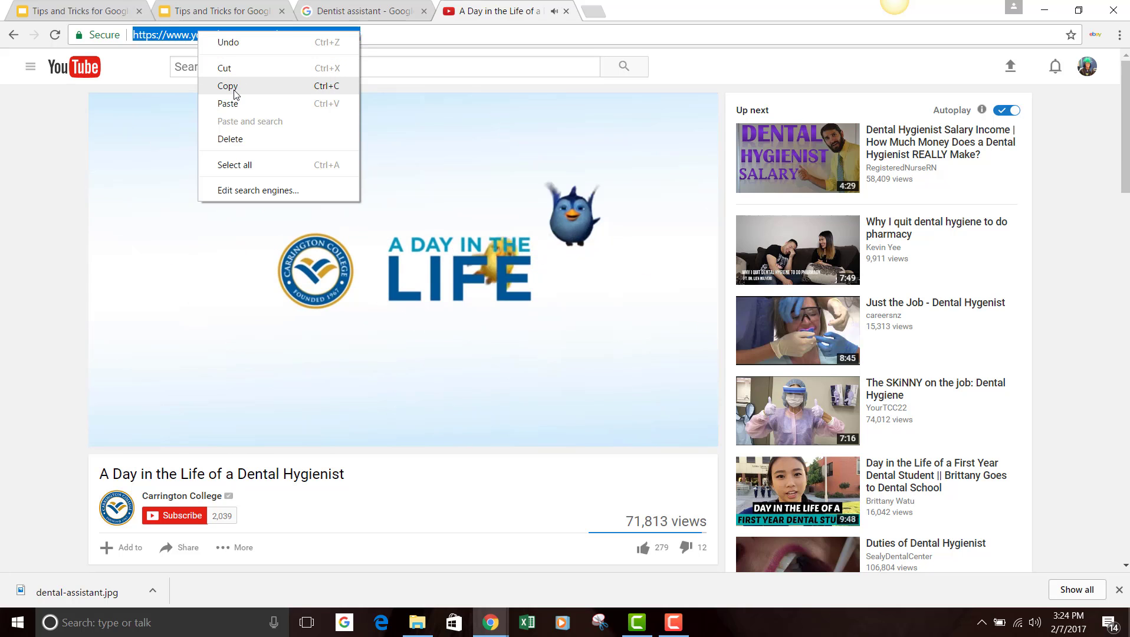
pyautogui.click(235, 89)
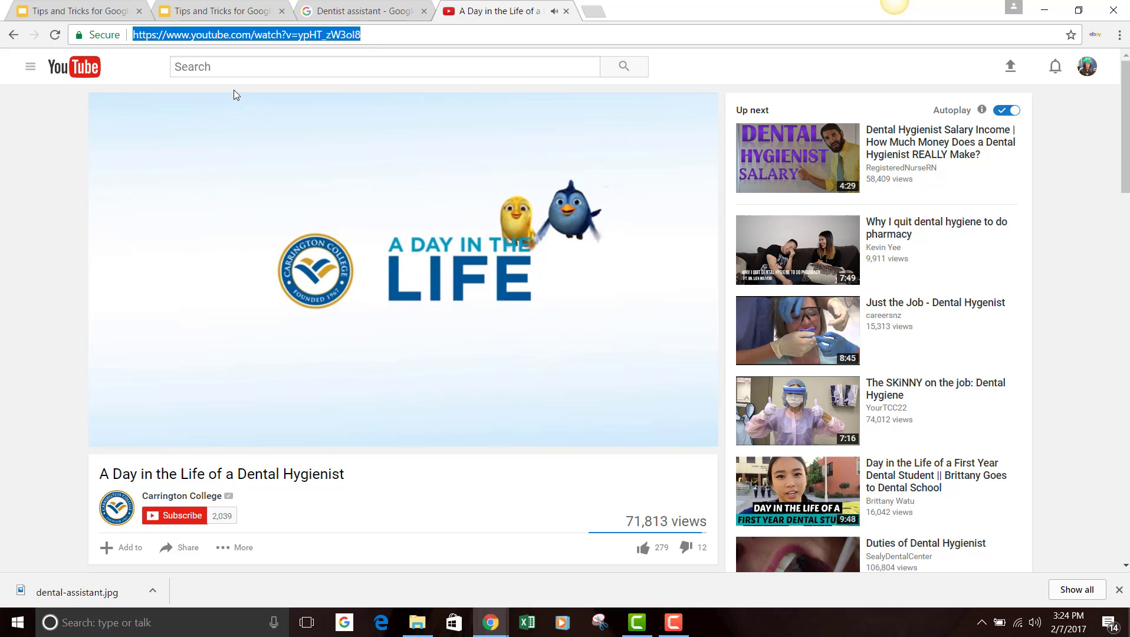
# Switch to the Google Slides presentation, link the dental assistant photo to the copied YouTube video address, and reselect the photo to show its link.
pyautogui.click(277, 15)
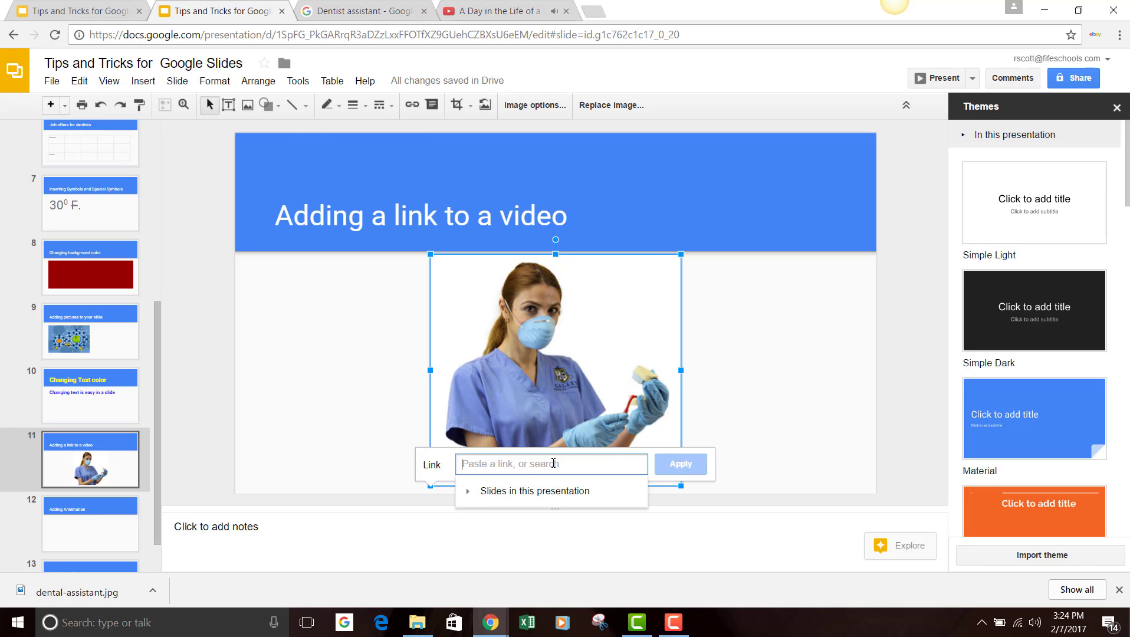
pyautogui.rightClick(475, 465)
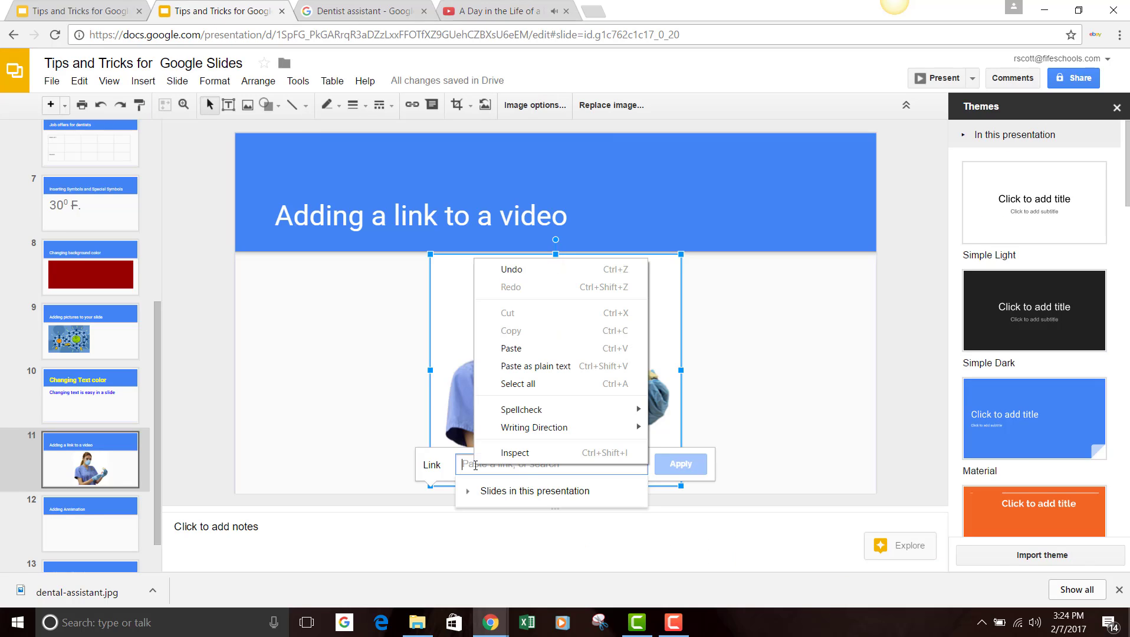
pyautogui.click(519, 352)
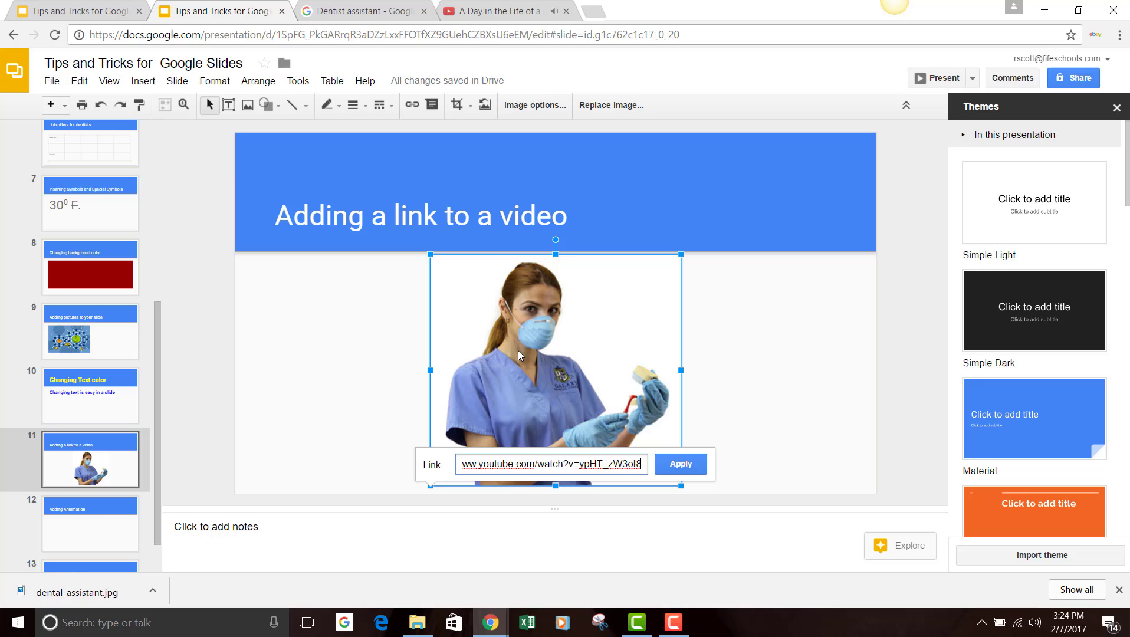
pyautogui.click(684, 466)
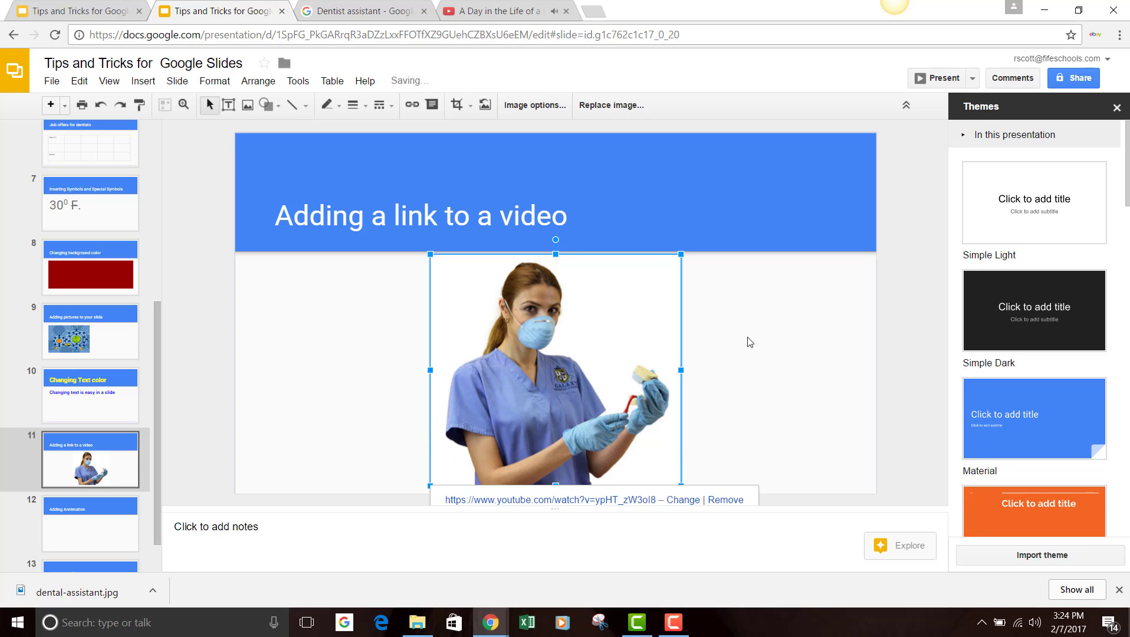
pyautogui.click(819, 357)
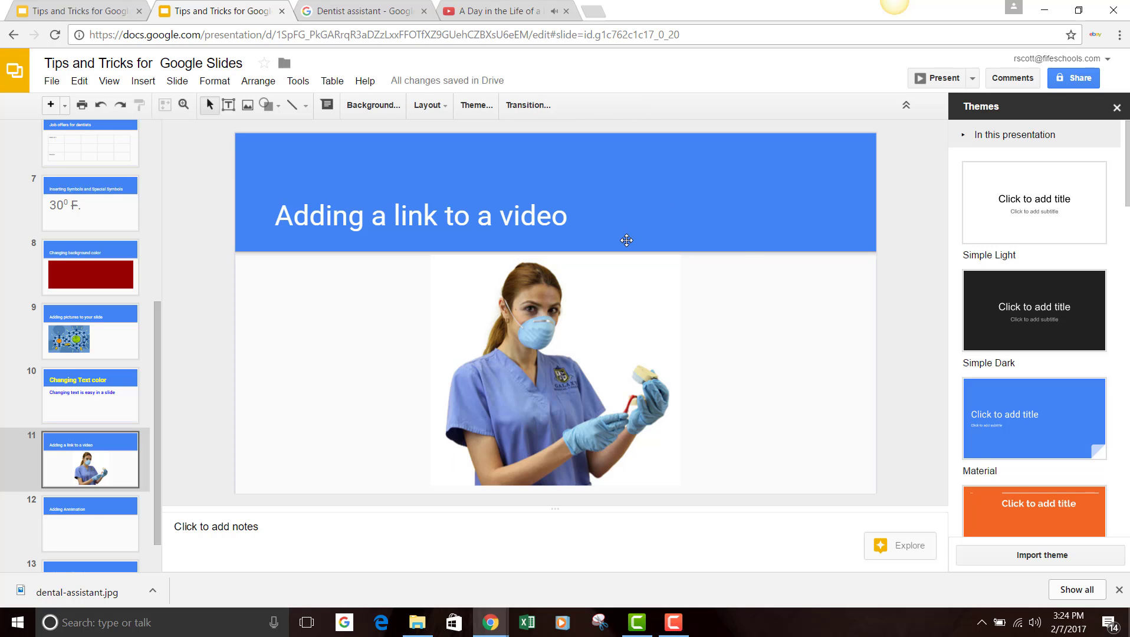
pyautogui.click(553, 332)
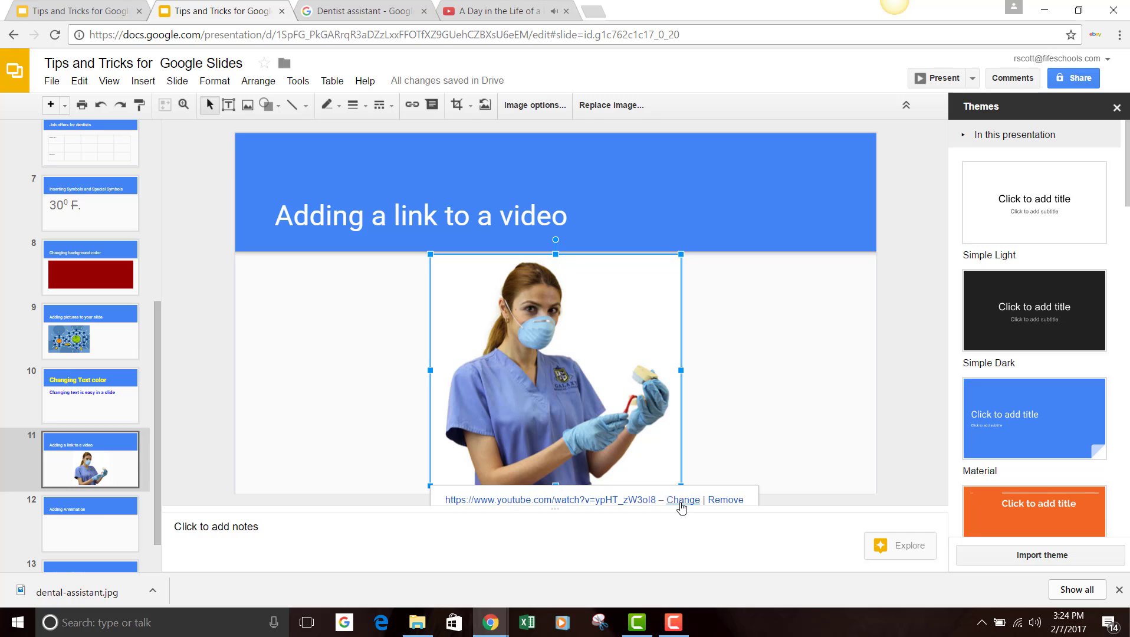
# Present the "Adding a link to a video" slide, follow the photo's link to the YouTube video, and close the video page.
pyautogui.click(724, 296)
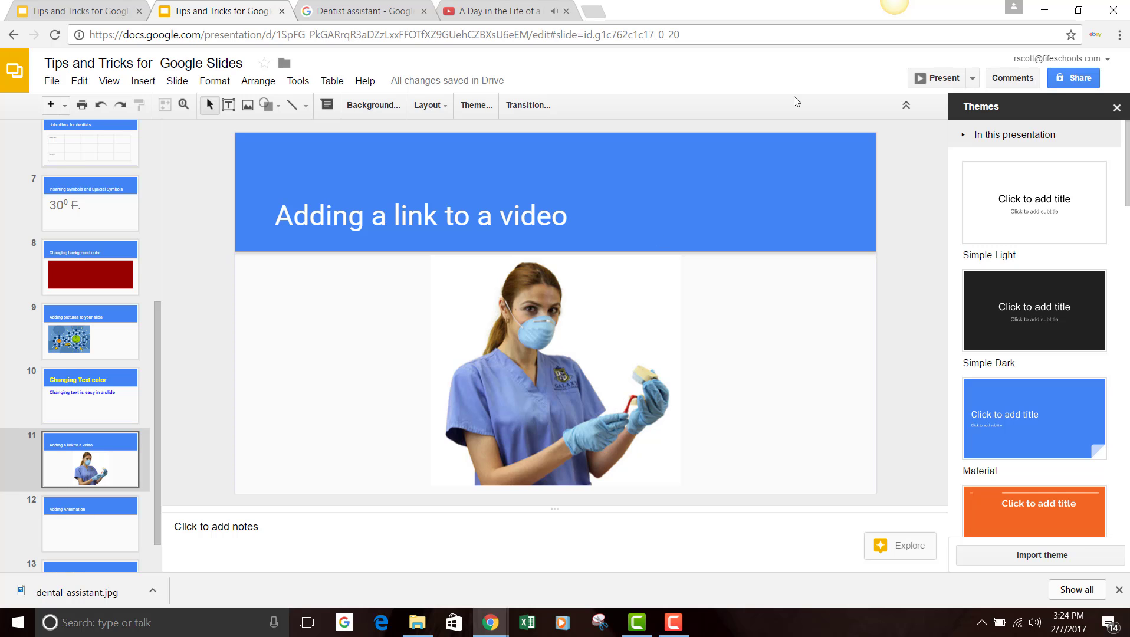
pyautogui.click(940, 79)
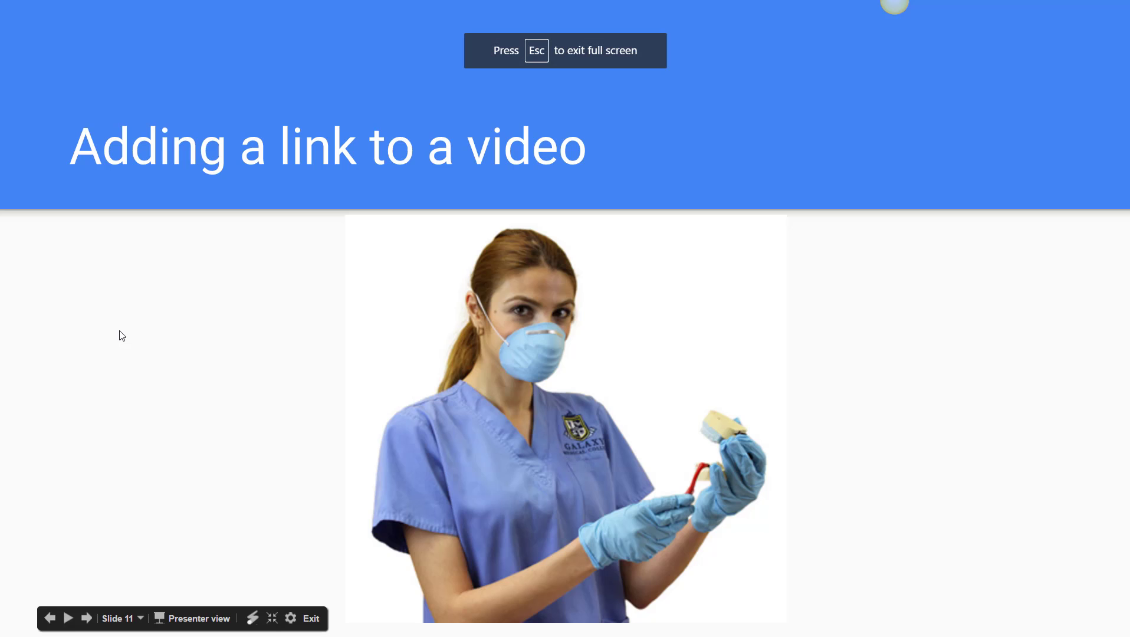
pyautogui.click(517, 320)
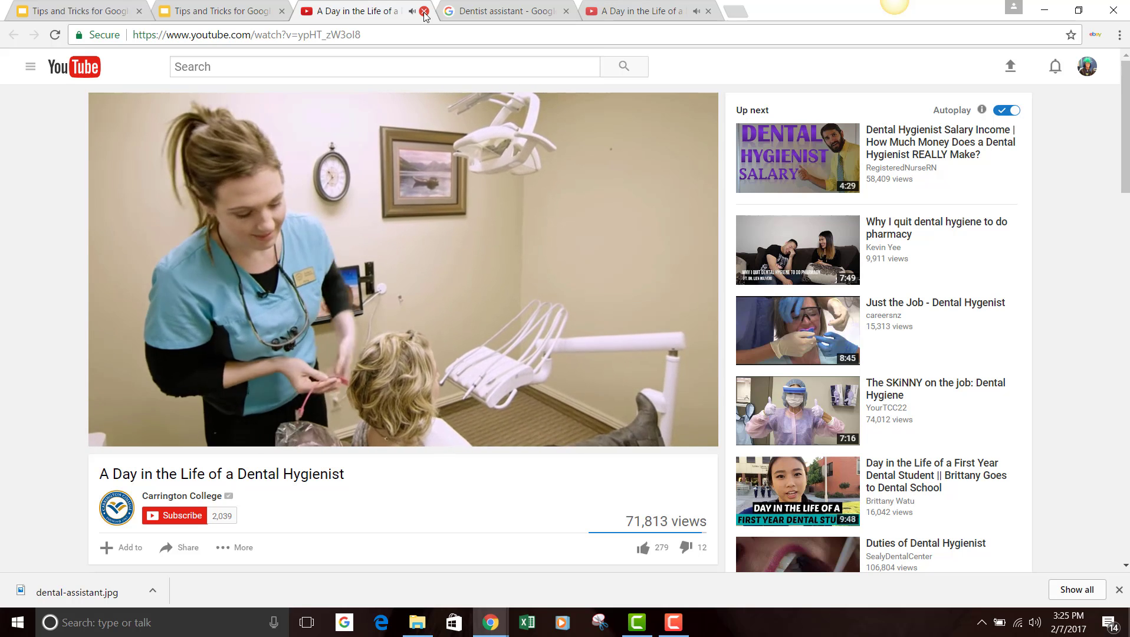
pyautogui.click(424, 11)
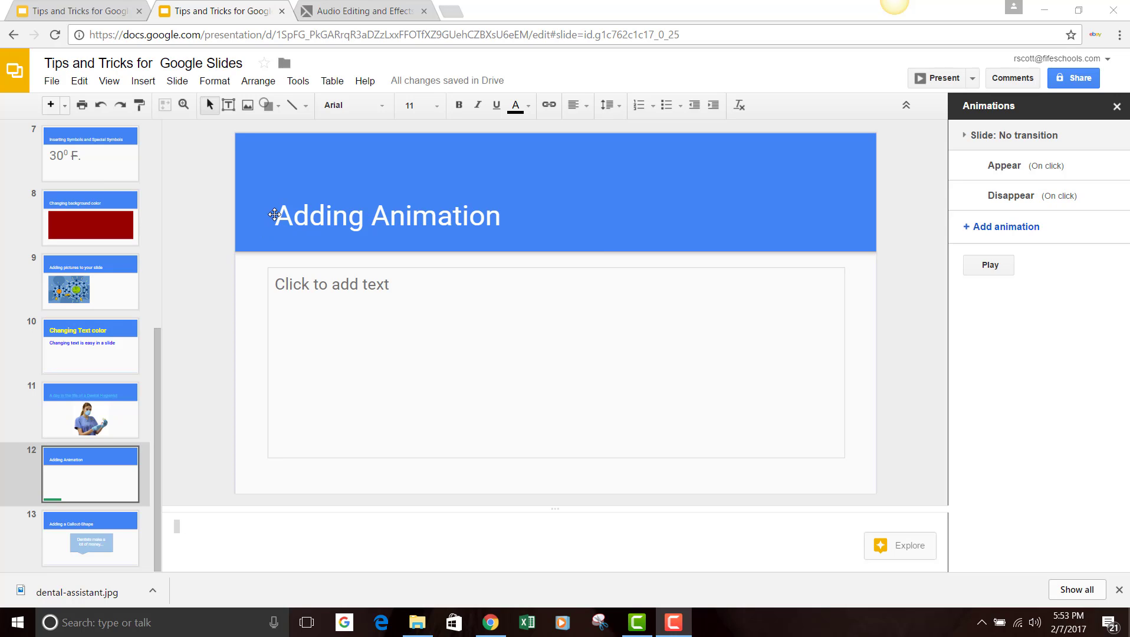
# Add an animation to the "Adding Animation" title text and set its effect to Appear.
pyautogui.click(337, 226)
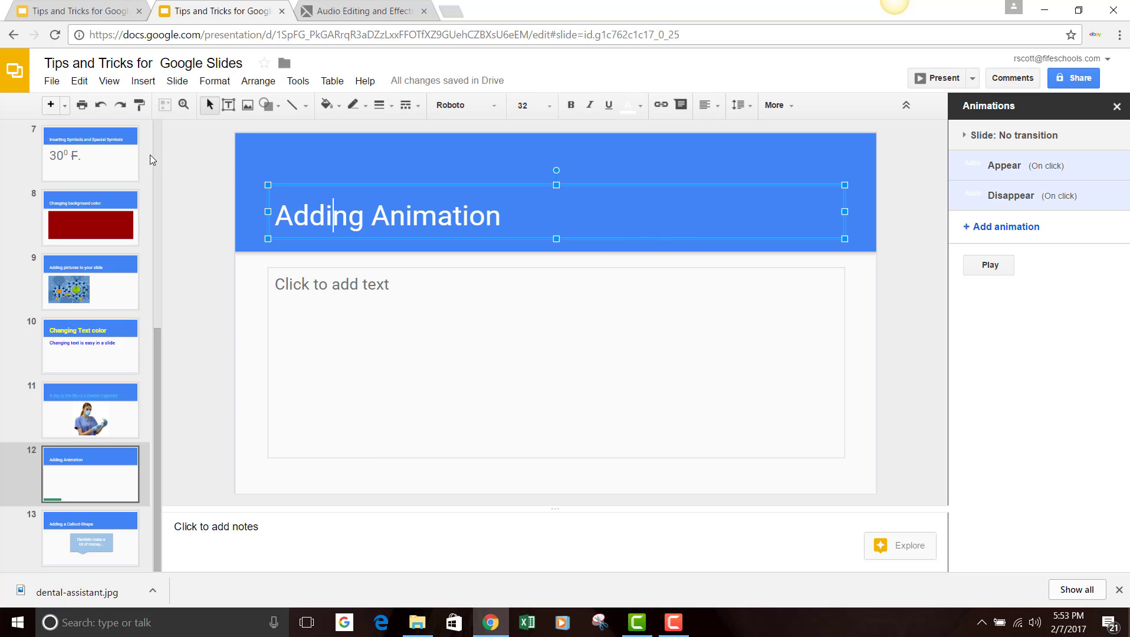
pyautogui.moveTo(280, 216); pyautogui.dragTo(519, 241)
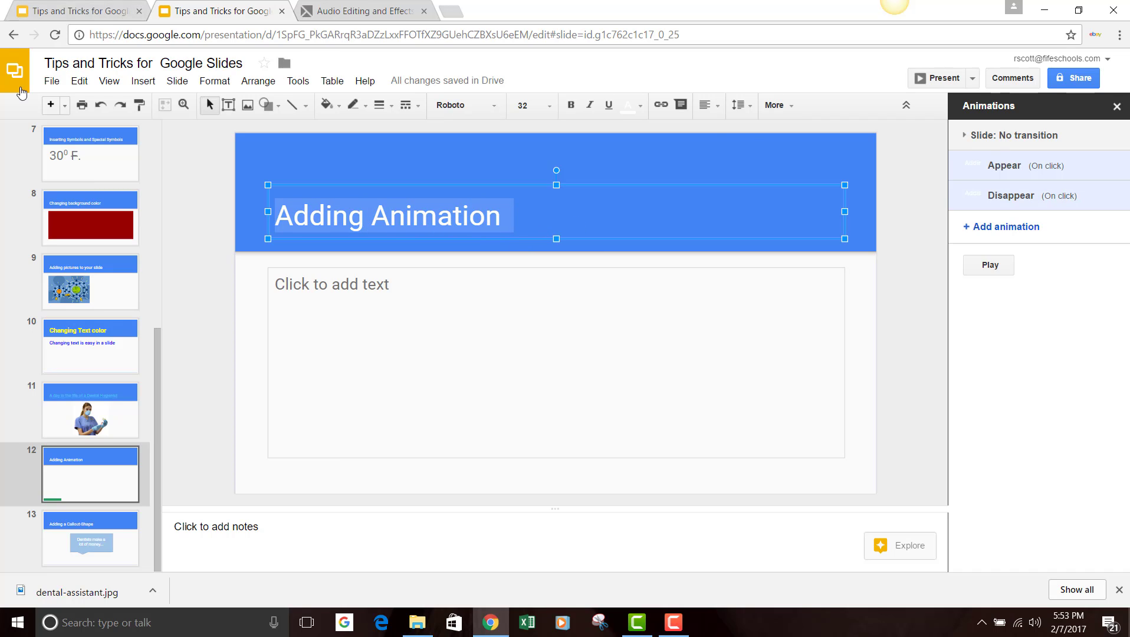
pyautogui.click(142, 82)
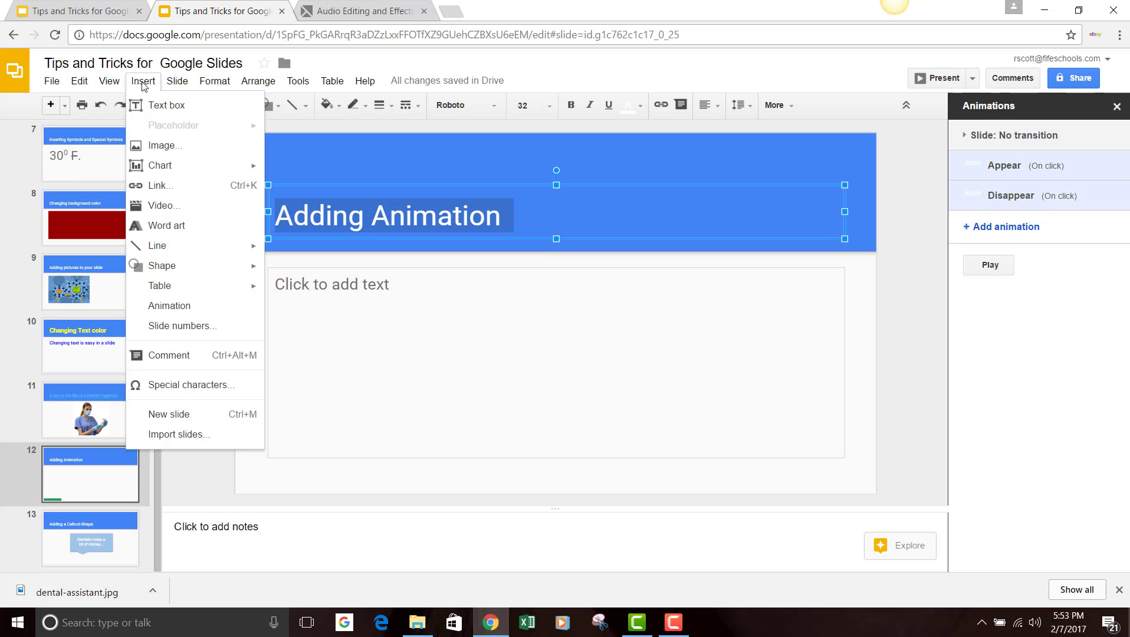
pyautogui.click(175, 311)
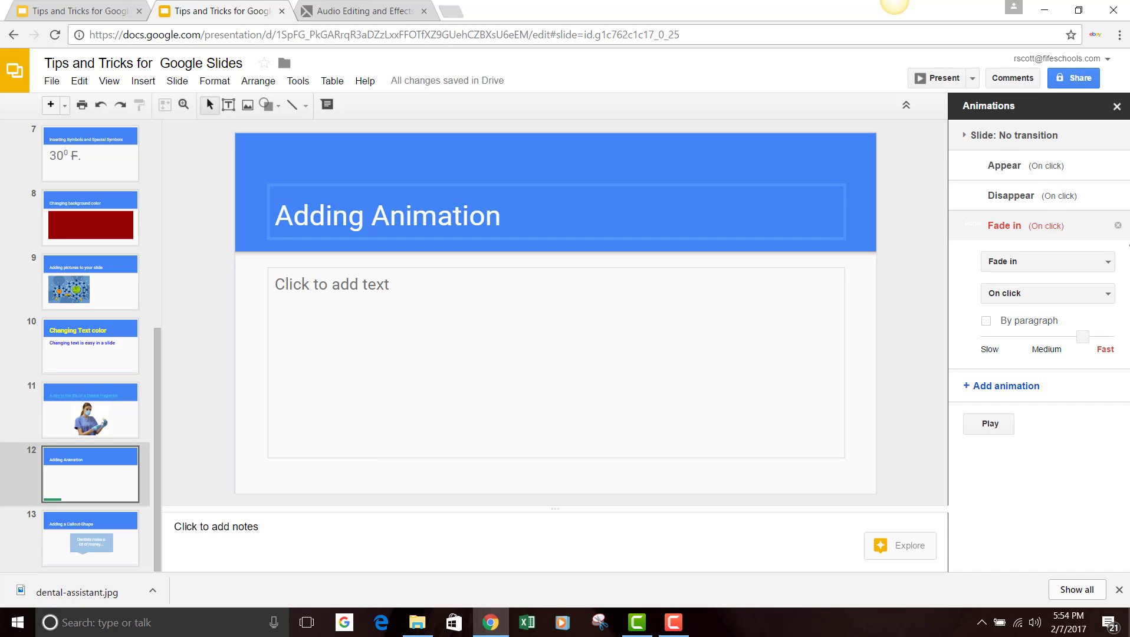
pyautogui.click(1108, 263)
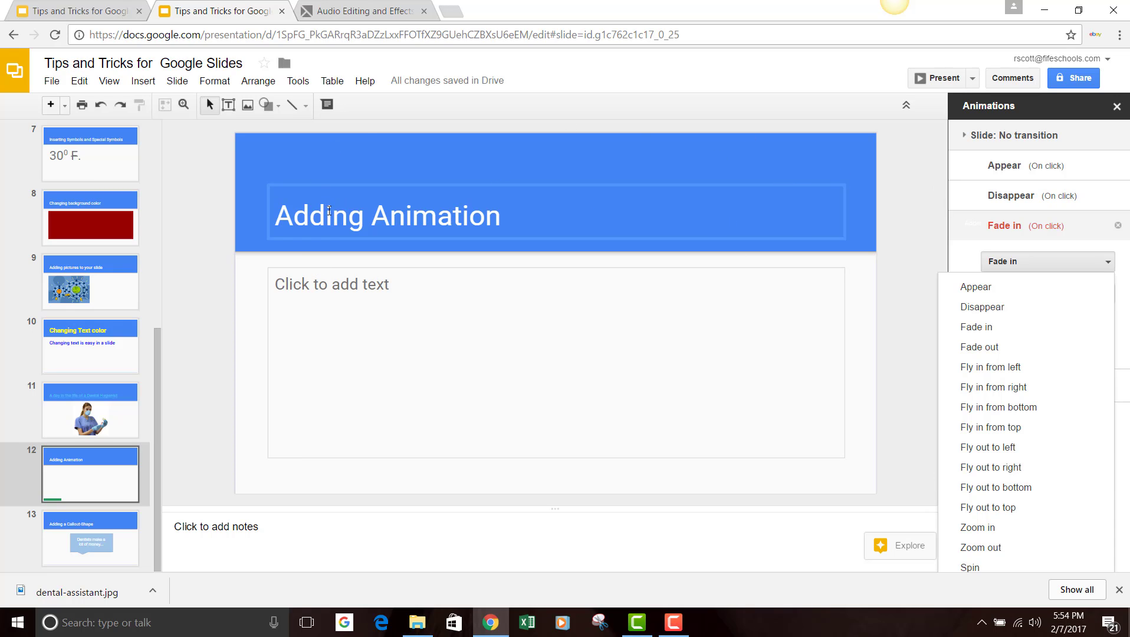
pyautogui.click(977, 289)
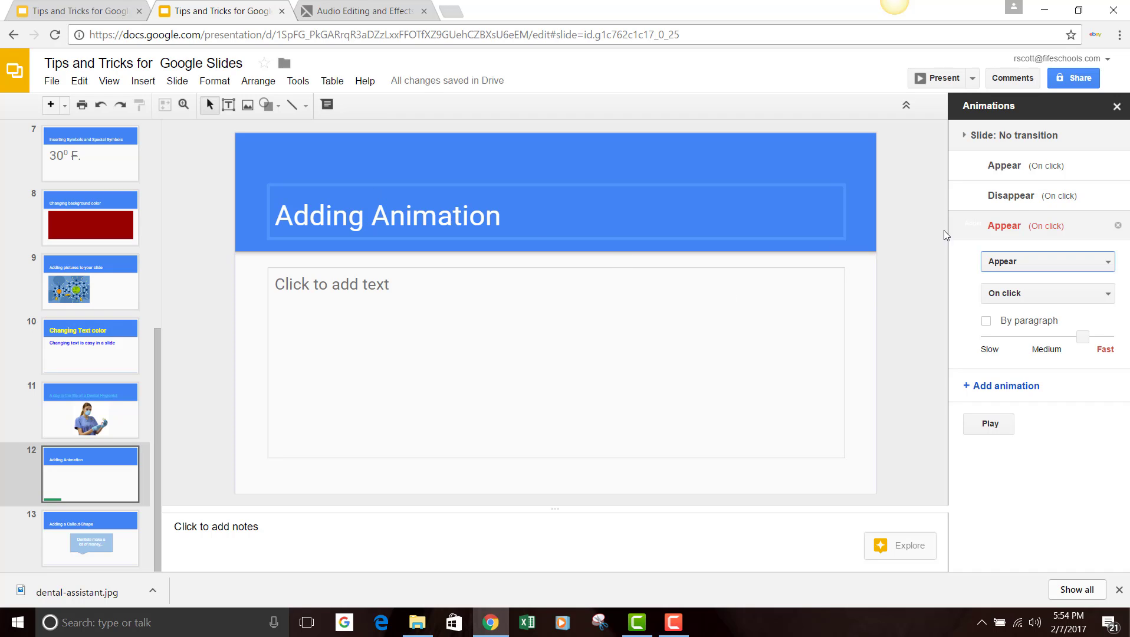
# Add another animation to the "Adding Animation" title and set its effect to Disappear.
pyautogui.click(1006, 386)
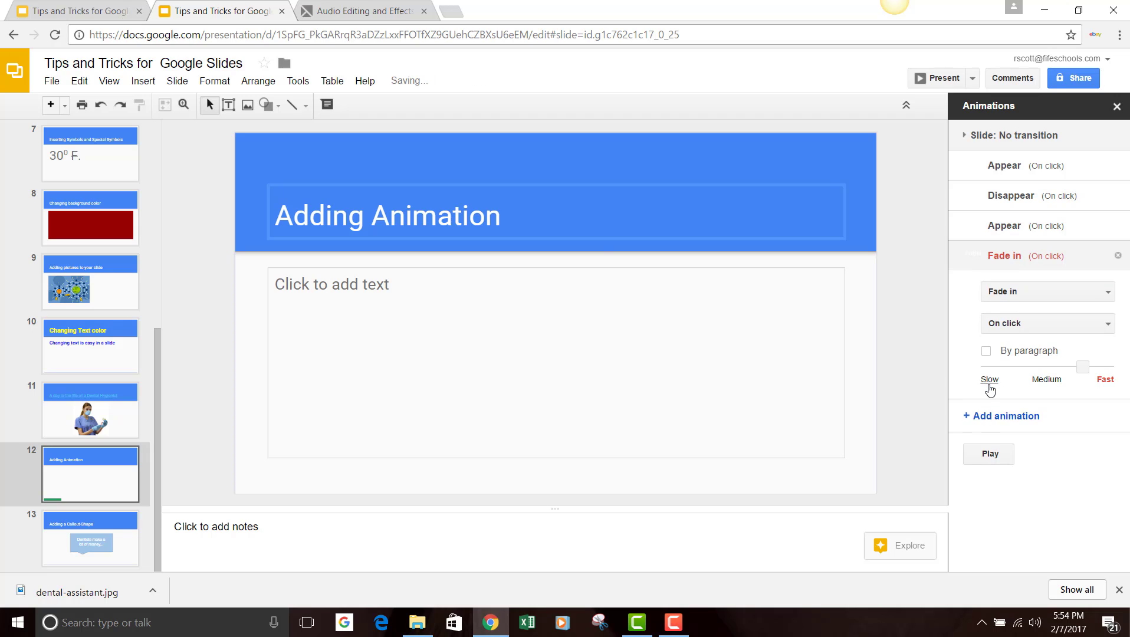
pyautogui.click(1024, 297)
pyautogui.click(980, 341)
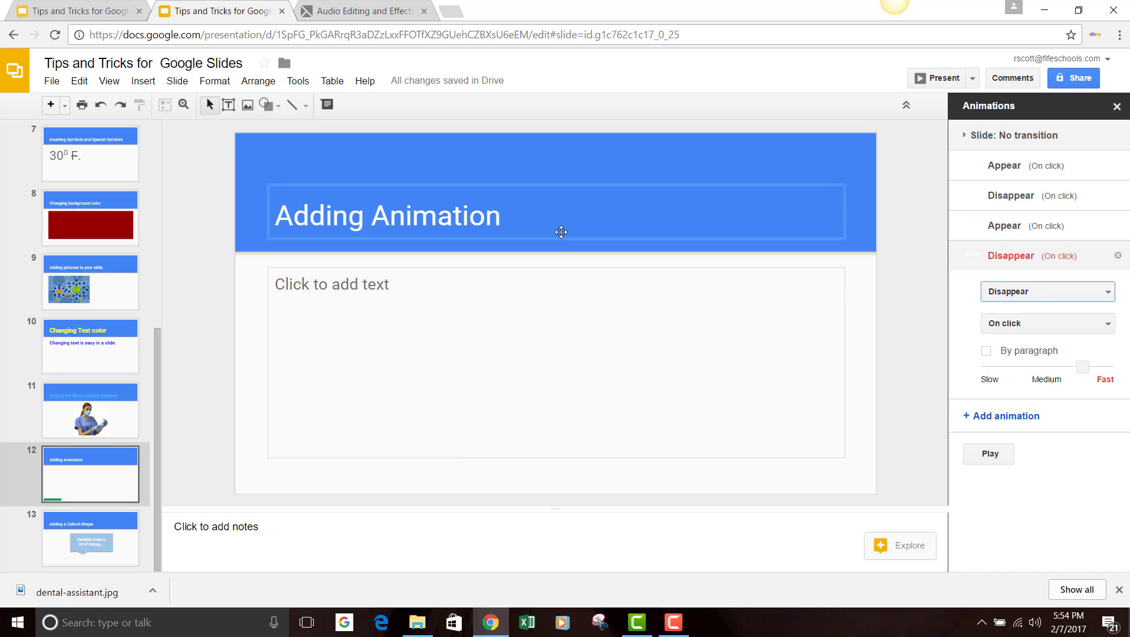
# Present the "Adding Animation" slide, step through the title's animations, and exit the presentation.
pyautogui.click(938, 78)
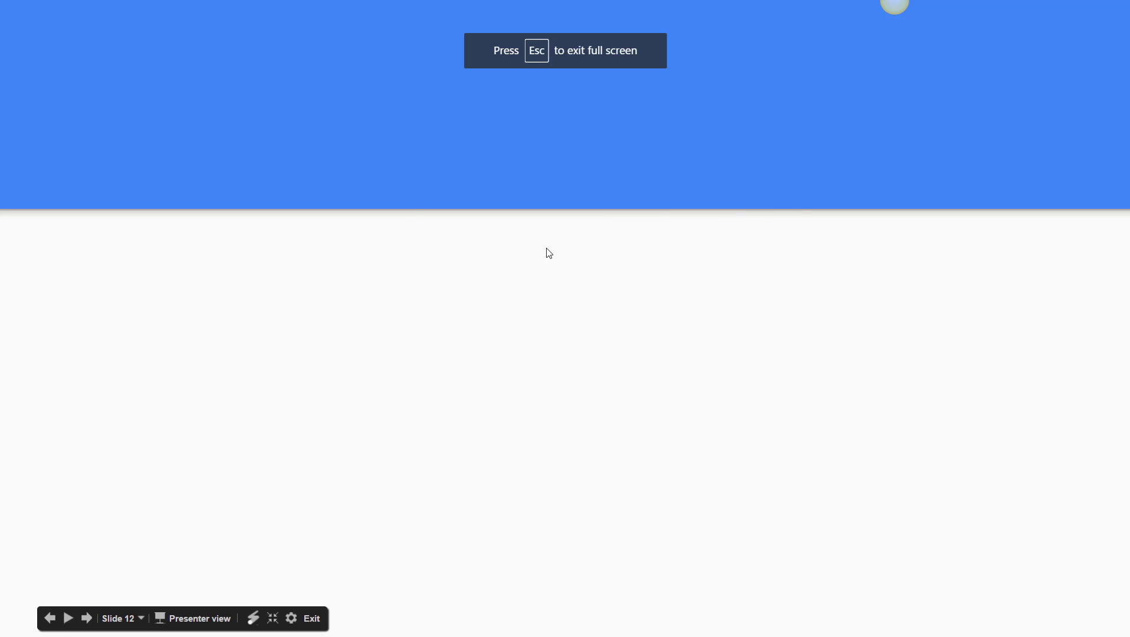
pyautogui.click(547, 249)
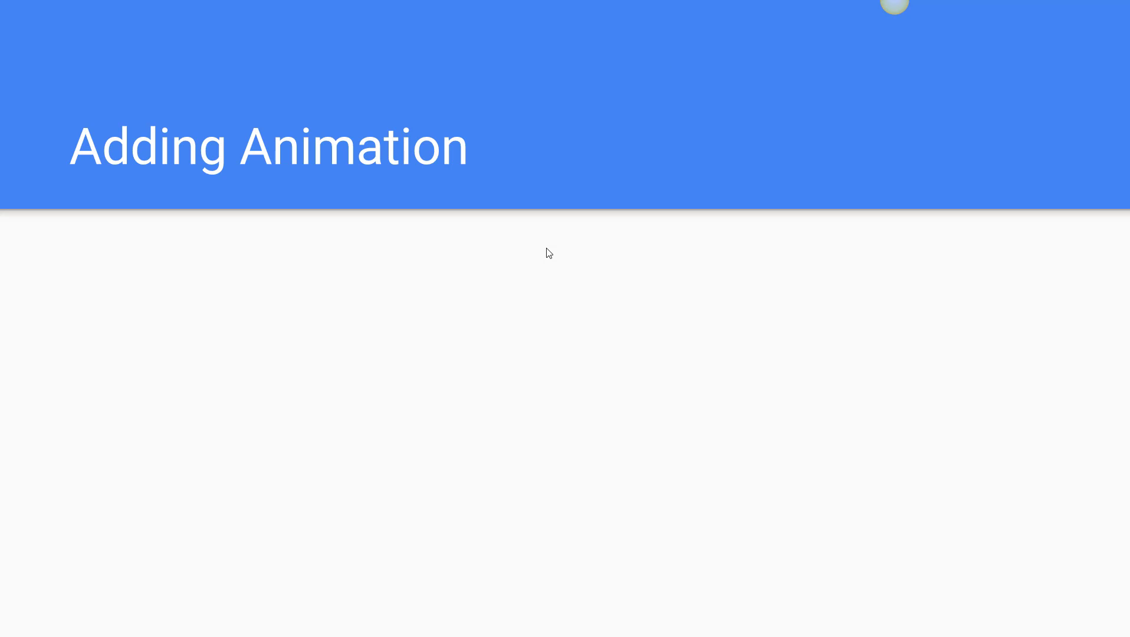
pyautogui.click(547, 249)
pyautogui.press('Right')
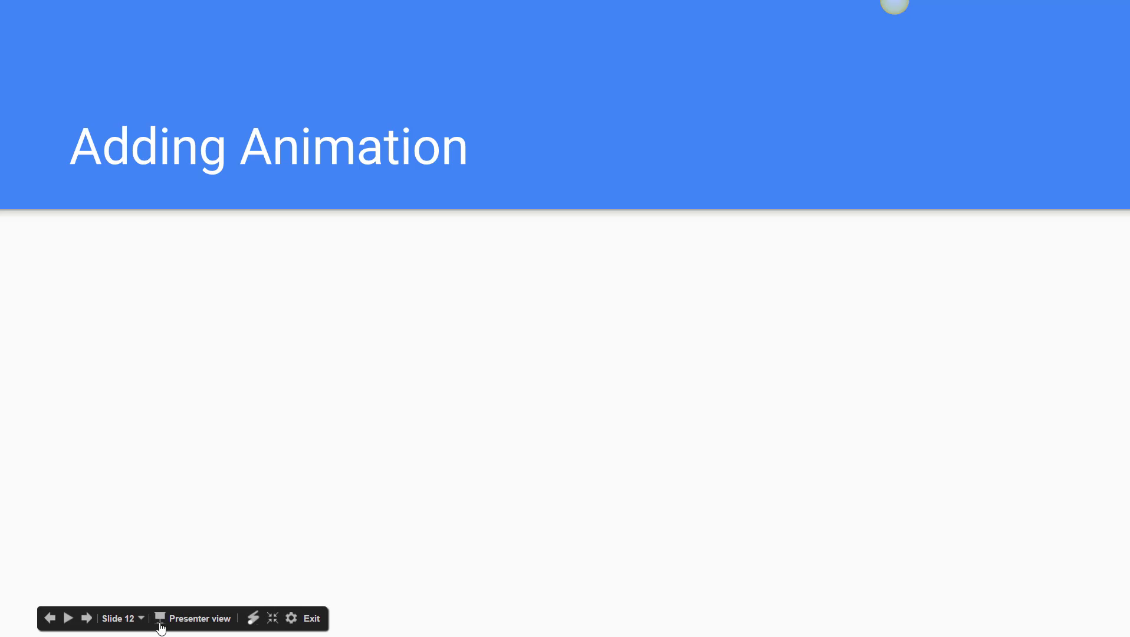
pyautogui.click(311, 618)
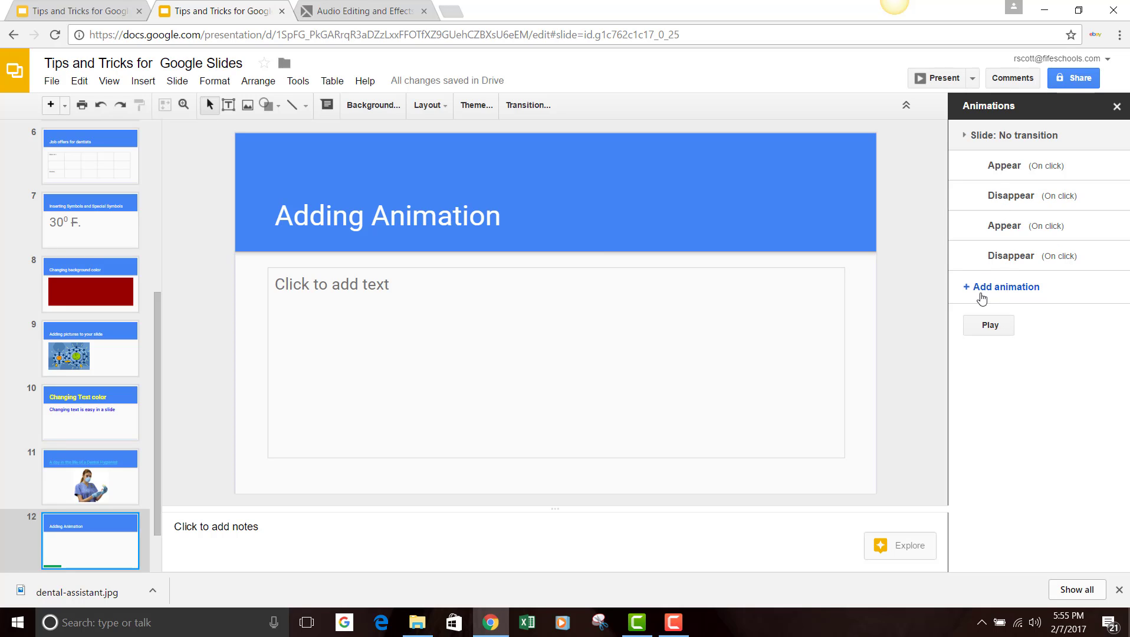
# Add a Fade in animation that runs on click to the "Adding Animation" title, and show the available animation effects.
pyautogui.click(448, 230)
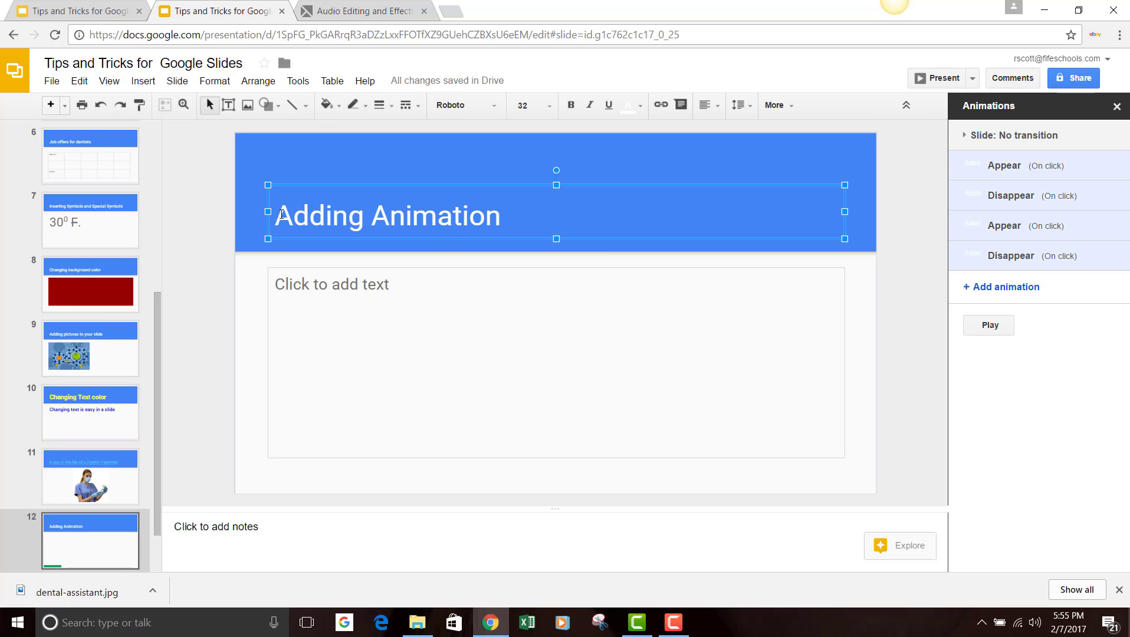
pyautogui.click(1006, 288)
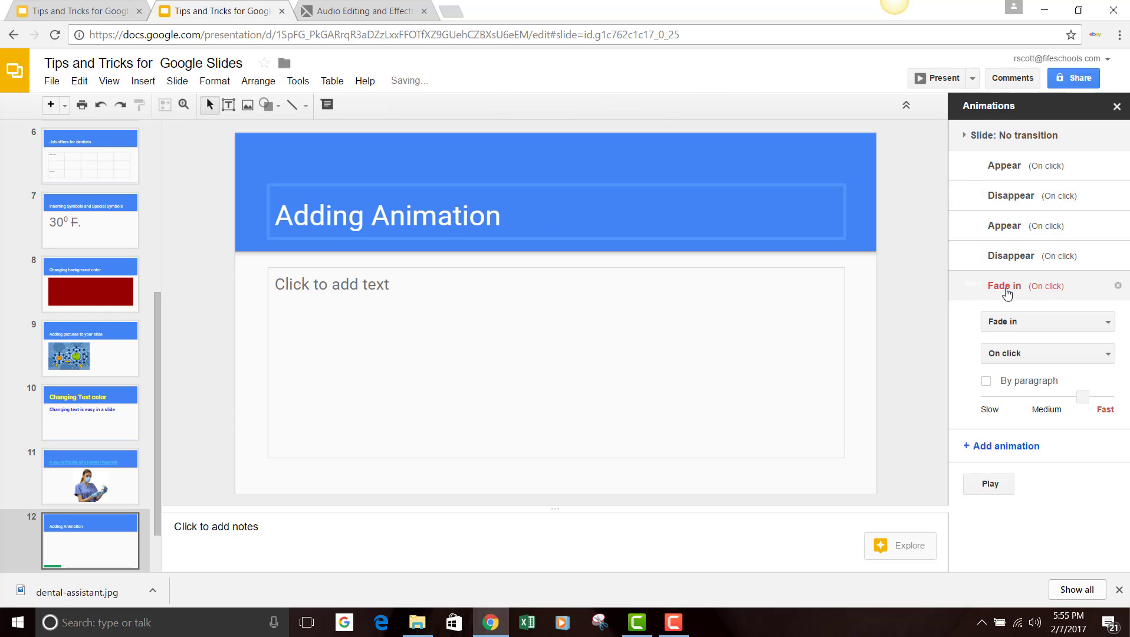
pyautogui.click(1108, 322)
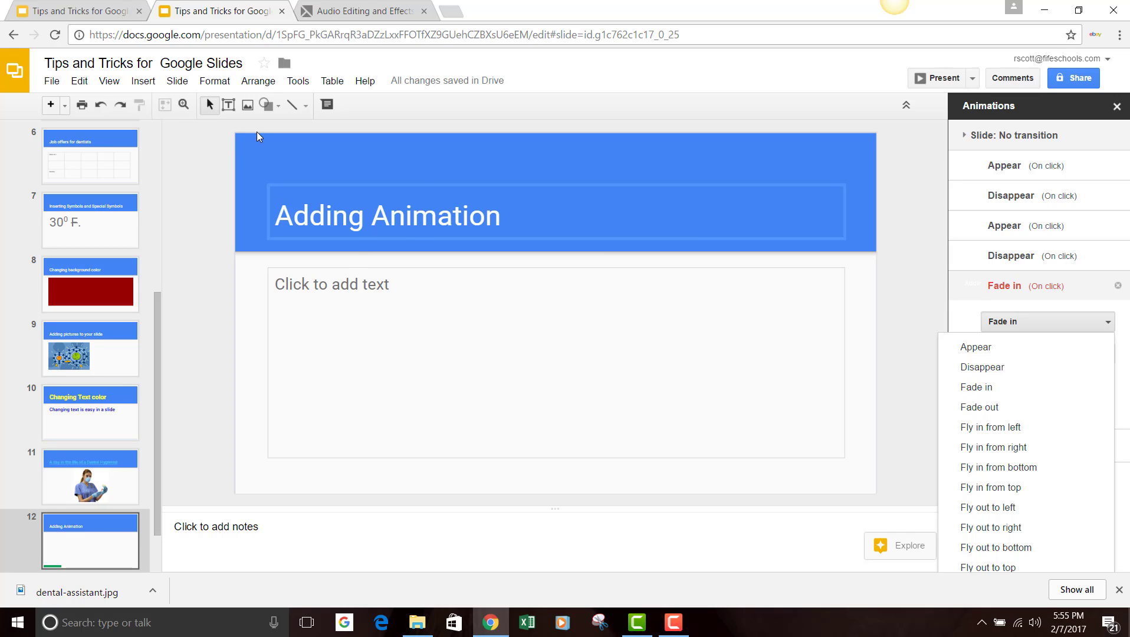
# Narrow the body text box to slightly under half its width and begin its text with "The".
pyautogui.click(422, 335)
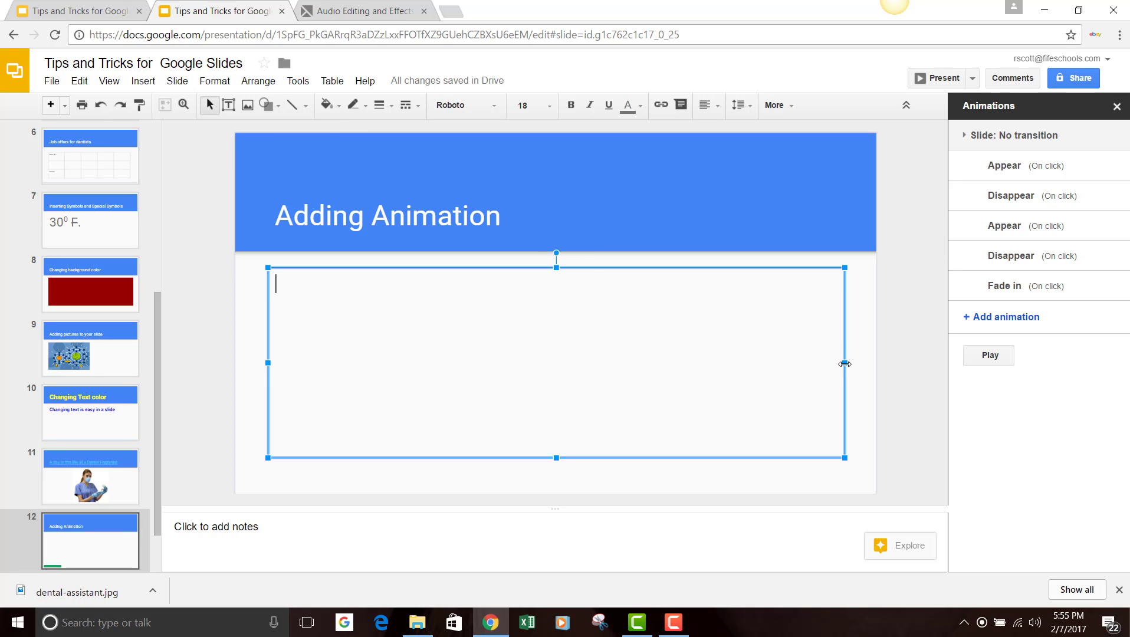
pyautogui.moveTo(845, 364); pyautogui.dragTo(517, 366)
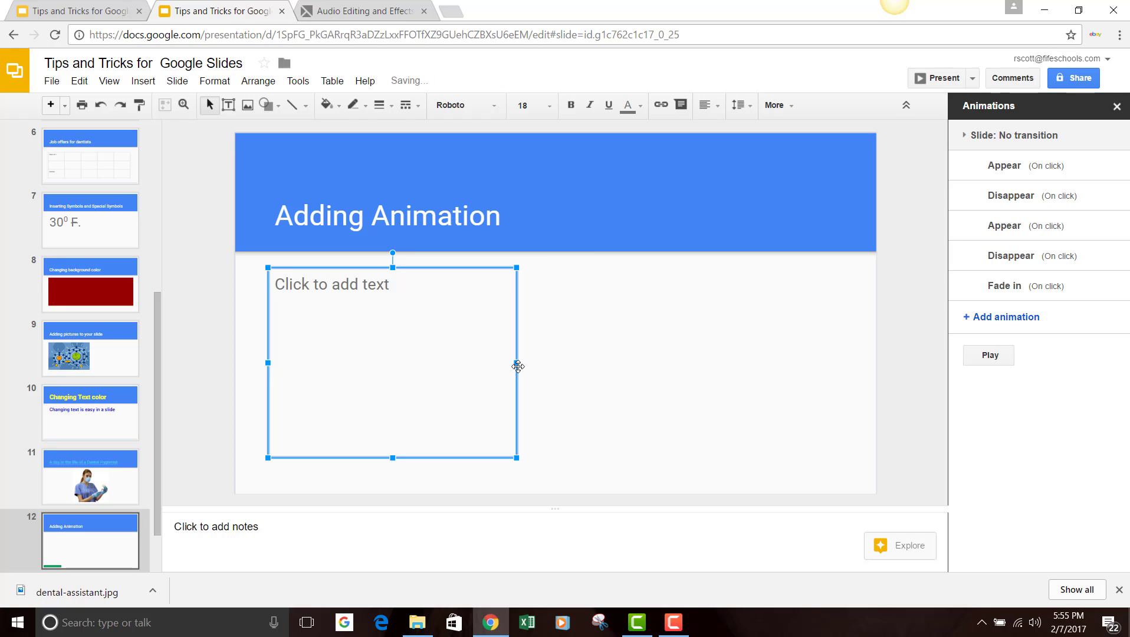
pyautogui.click(308, 283)
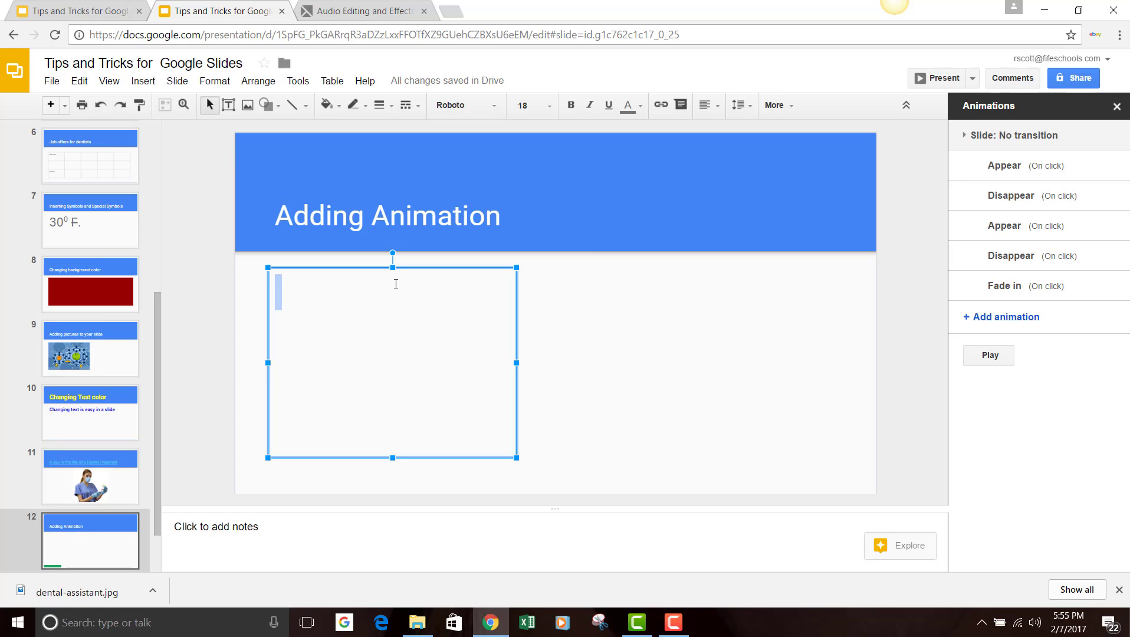
pyautogui.write('The')
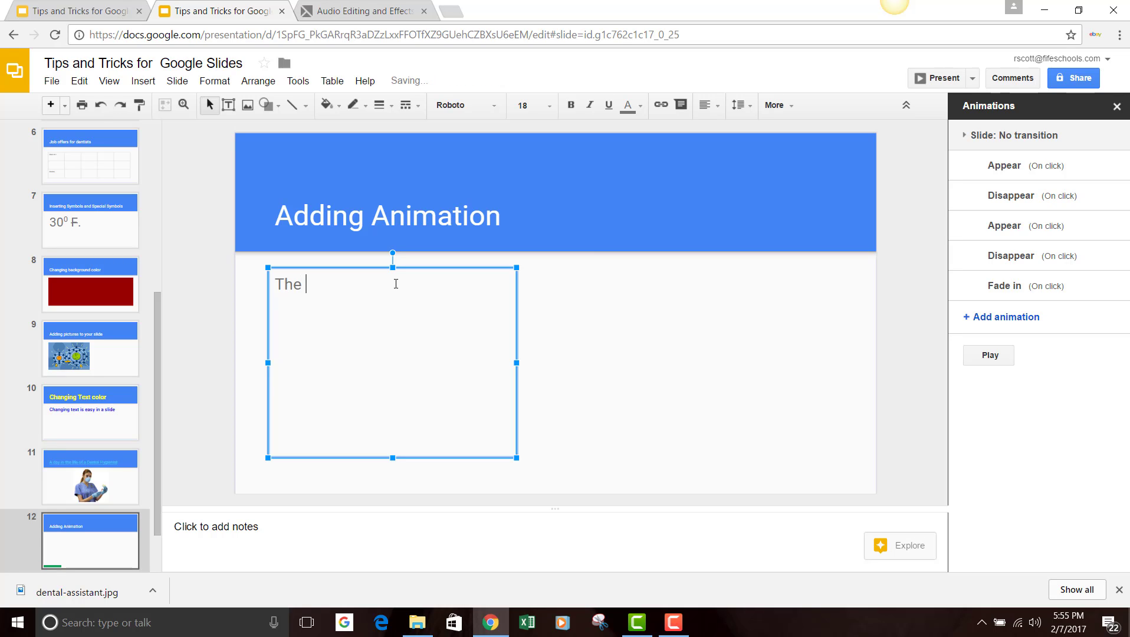